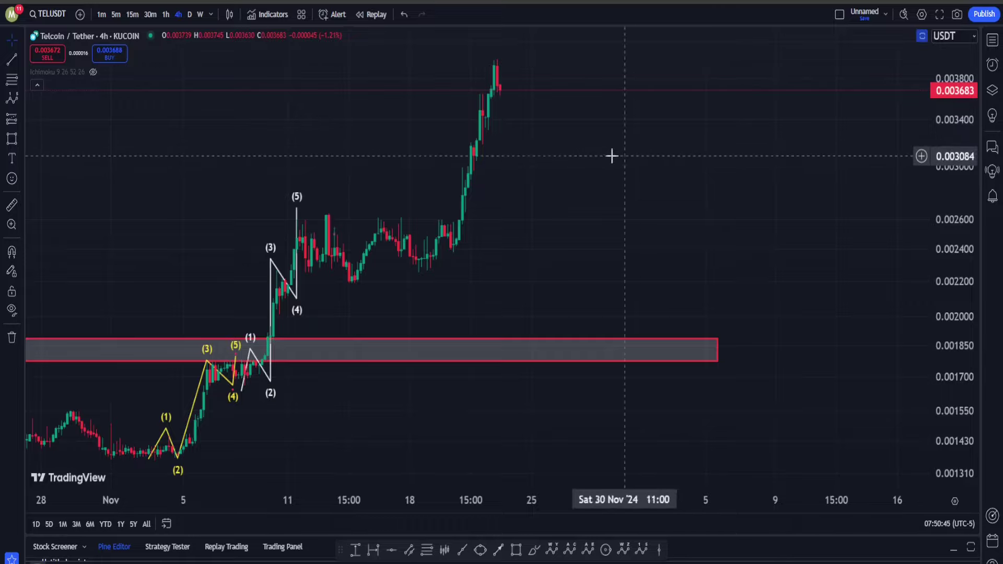
Step: Circle the TELUSDT consolidation and rally after the white wave (5) with the Brush, and undo the stroke
{"action": "left_click_drag", "start_coordinate": [526, 184], "coordinate": [708, 226]}
{"action": "scroll", "coordinate": [524, 206], "scroll_direction": "up", "scroll_amount": 8}
{"action": "left_click_drag", "start_coordinate": [504, 240], "coordinate": [773, 341]}
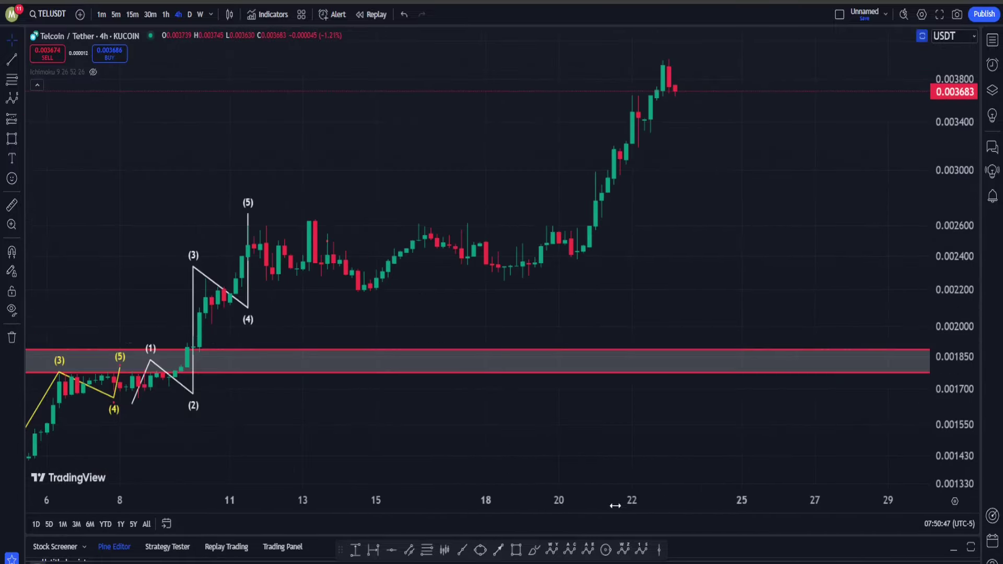
{"action": "left_click", "coordinate": [534, 558]}
{"action": "mouse_move", "coordinate": [748, 99]}
{"action": "left_mouse_down"}
{"action": "mouse_move", "coordinate": [324, 184]}
{"action": "mouse_move", "coordinate": [827, 204]}
{"action": "mouse_move", "coordinate": [621, 263]}
{"action": "left_mouse_up"}
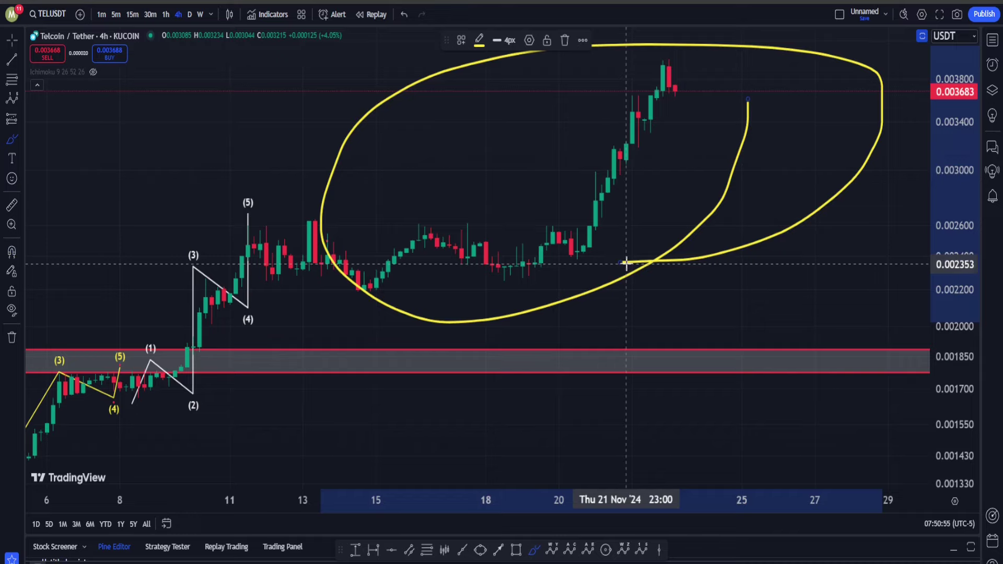
{"action": "key", "text": "ctrl+z"}
Step: Examine the full TELUSDT 4h wave count from mid-2023 through the November 2024 rally
{"action": "scroll", "coordinate": [683, 150], "scroll_direction": "down", "scroll_amount": 3}
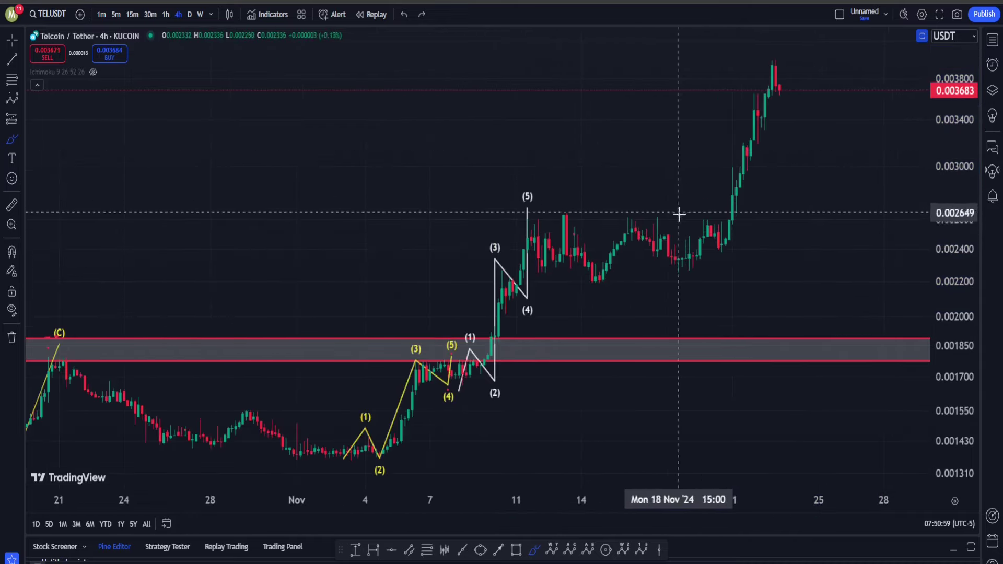
{"action": "scroll", "coordinate": [719, 157], "scroll_direction": "down", "scroll_amount": 5}
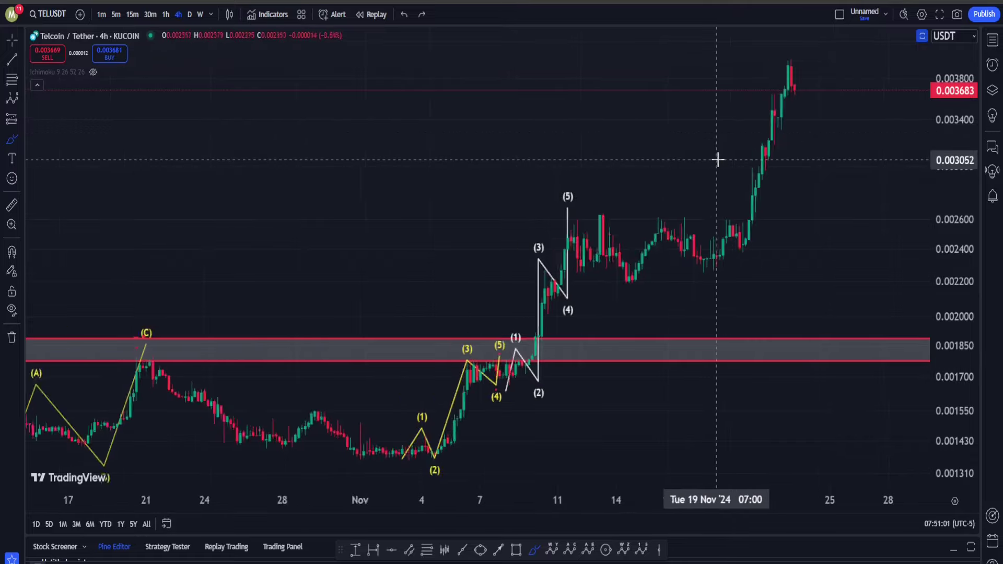
{"action": "scroll", "coordinate": [717, 160], "scroll_direction": "down", "scroll_amount": 6}
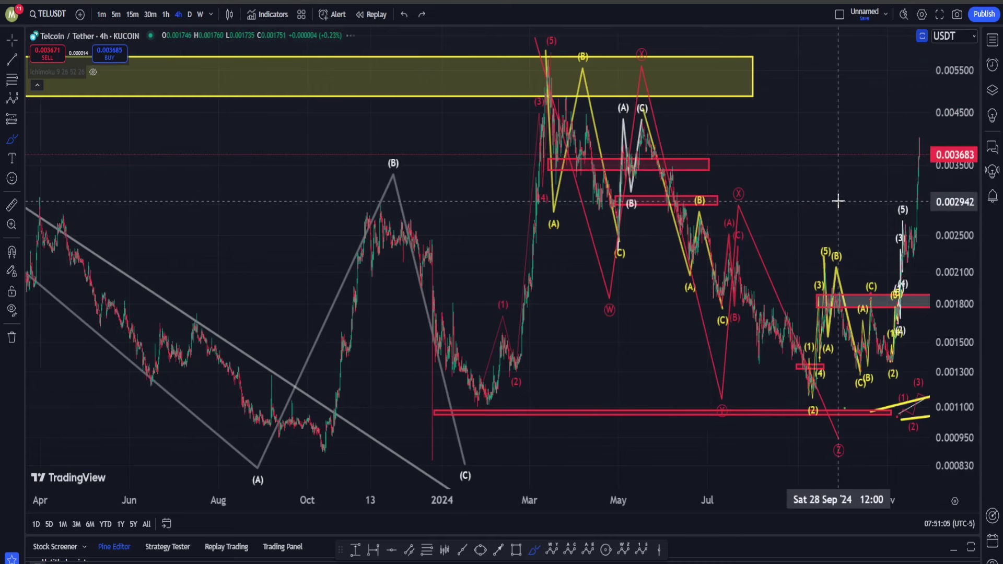
{"action": "key", "text": "Escape"}
{"action": "left_click_drag", "start_coordinate": [792, 139], "coordinate": [711, 166]}
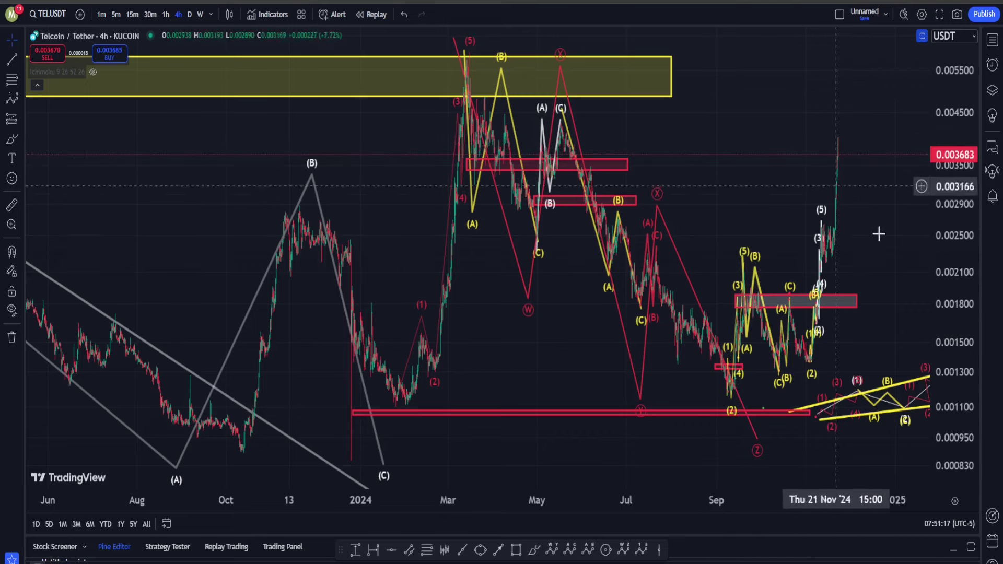
{"action": "scroll", "coordinate": [785, 211], "scroll_direction": "down", "scroll_amount": 1}
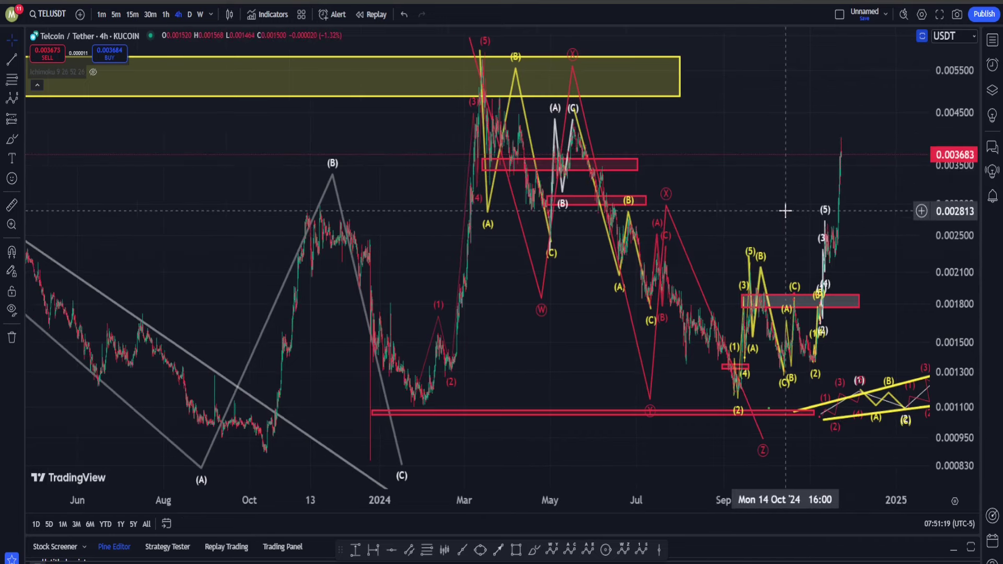
{"action": "left_click_drag", "start_coordinate": [697, 202], "coordinate": [757, 206]}
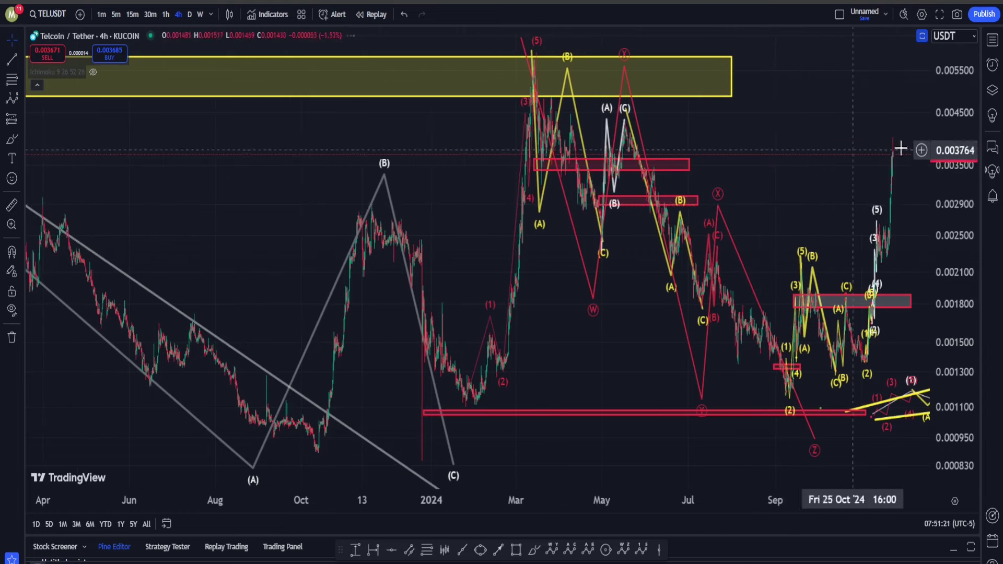
{"action": "left_click_drag", "start_coordinate": [939, 127], "coordinate": [939, 287]}
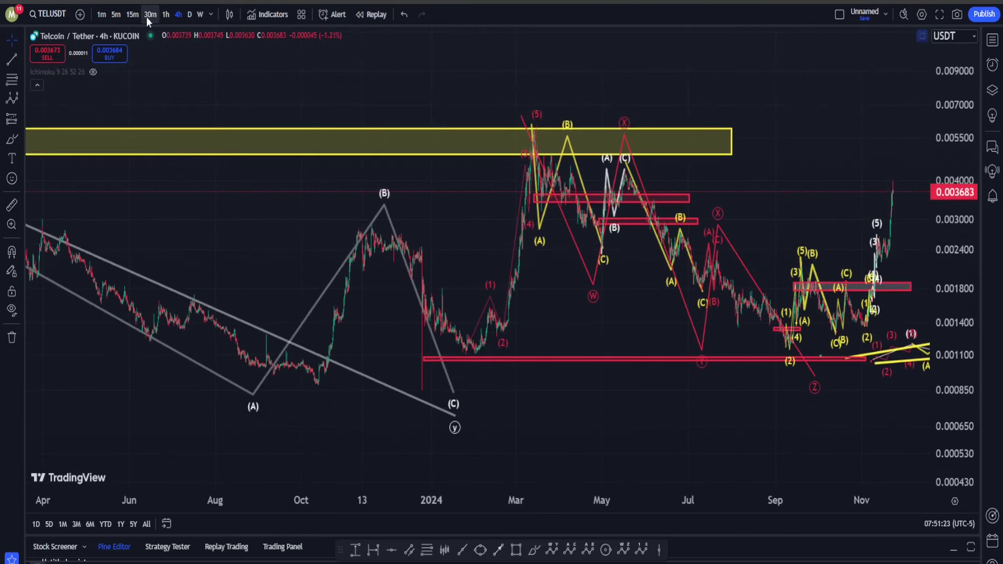
{"action": "left_click_drag", "start_coordinate": [801, 191], "coordinate": [766, 229]}
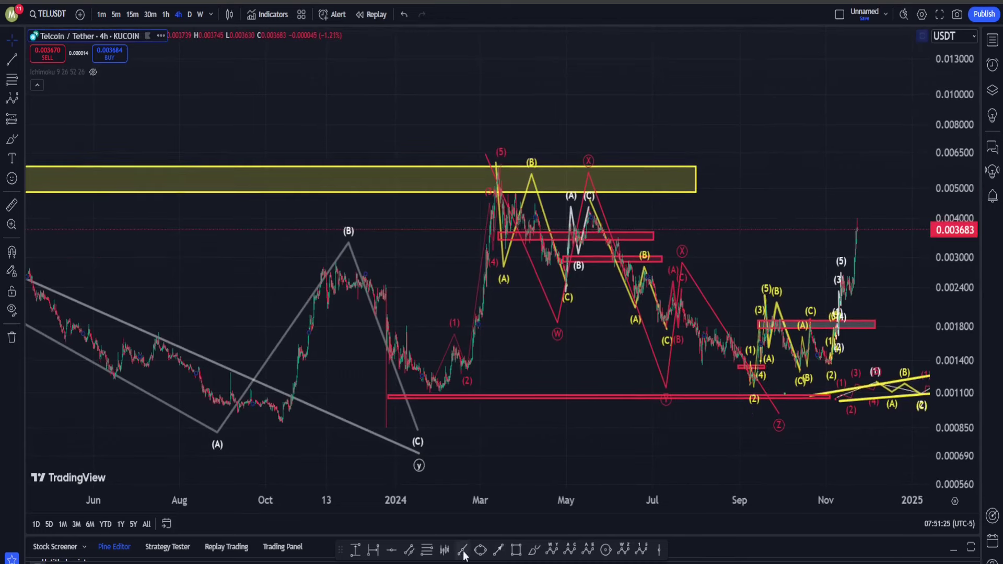
Step: Circle the early-2024 base around the red support zone with the Brush, and undo the stroke
{"action": "left_click", "coordinate": [534, 550]}
{"action": "mouse_move", "coordinate": [482, 365]}
{"action": "left_mouse_down"}
{"action": "mouse_move", "coordinate": [403, 367]}
{"action": "mouse_move", "coordinate": [509, 384]}
{"action": "left_mouse_up"}
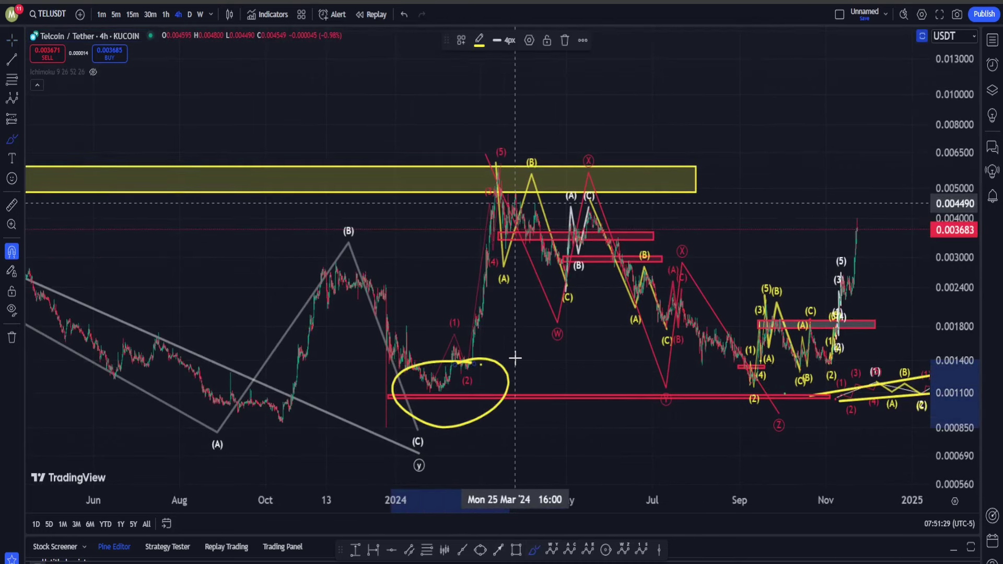
{"action": "key", "text": "ctrl+z"}
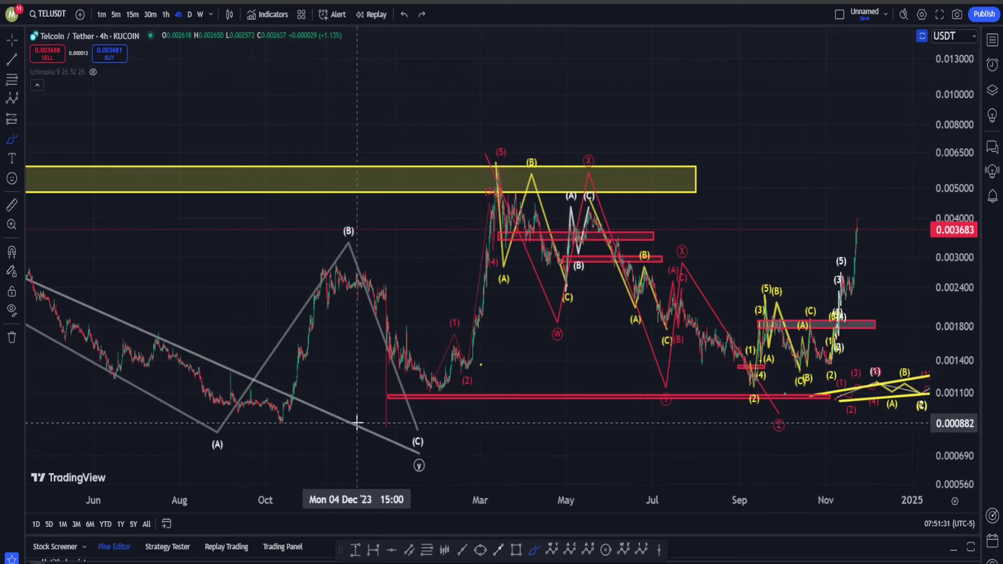
{"action": "key", "text": "Escape"}
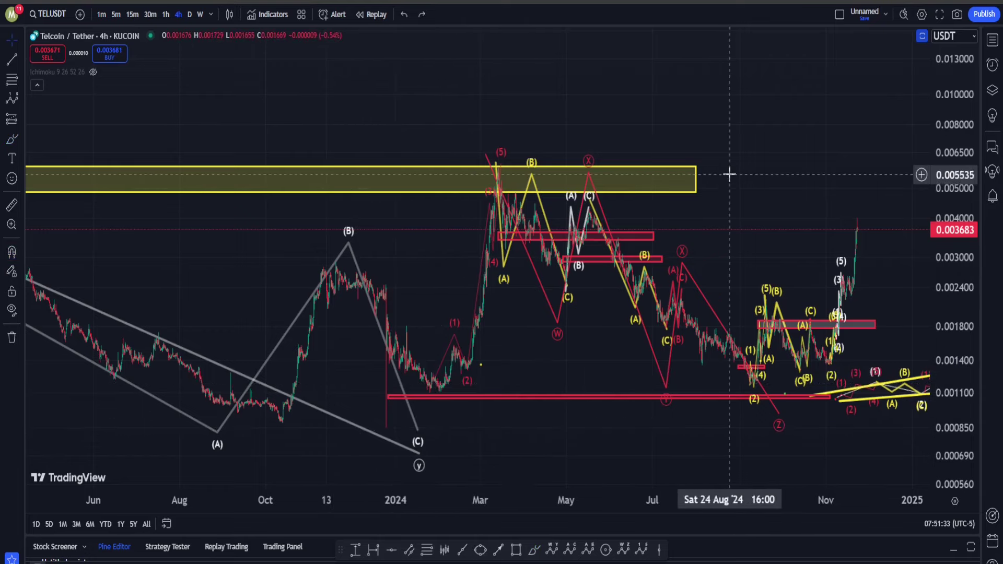
Step: Draw a rectangular price zone from about 0.00138 to 0.00150 in the empty chart area beyond the yellow arrows
{"action": "left_click_drag", "start_coordinate": [799, 128], "coordinate": [253, 101]}
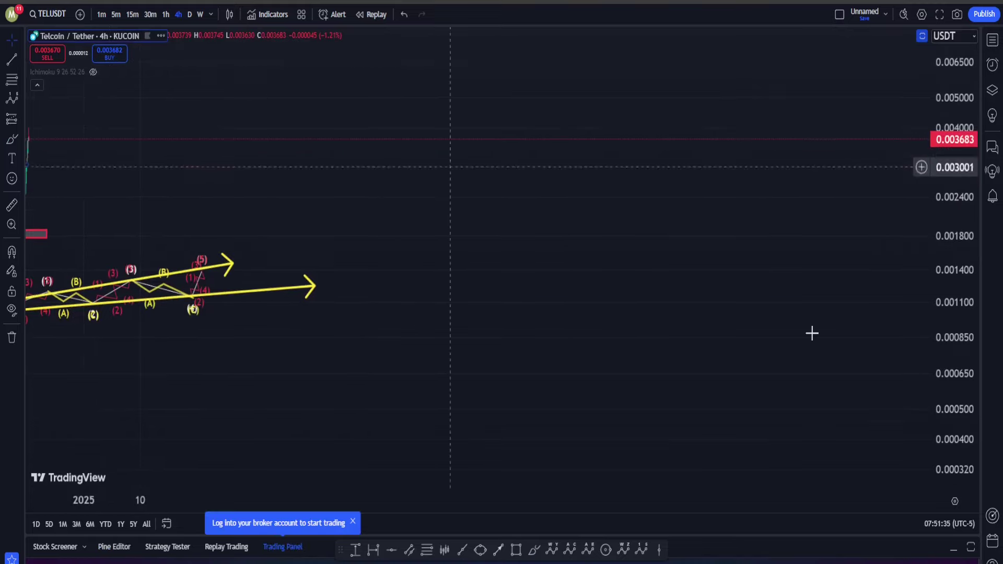
{"action": "left_click_drag", "start_coordinate": [953, 418], "coordinate": [606, 482]}
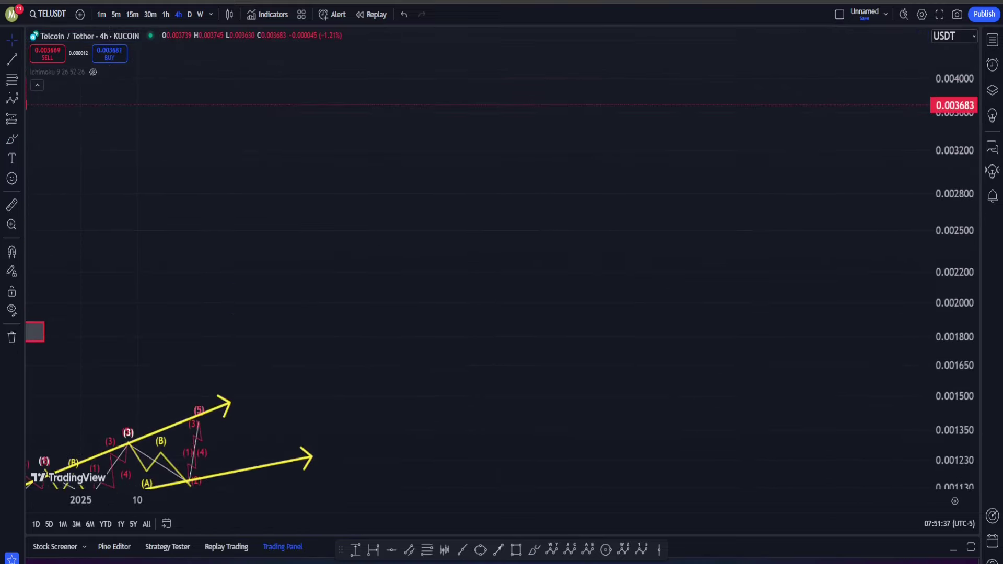
{"action": "mouse_move", "coordinate": [376, 397]}
{"action": "left_mouse_down"}
{"action": "mouse_move", "coordinate": [594, 426]}
{"action": "mouse_move", "coordinate": [736, 424]}
{"action": "left_mouse_up"}
Step: Draw a five-wave Elliott impulse from 0.001407 inside the rectangle through 0.001901, 0.001641, 0.002888 and 0.002345 to 0.003642
{"action": "left_click", "coordinate": [642, 551]}
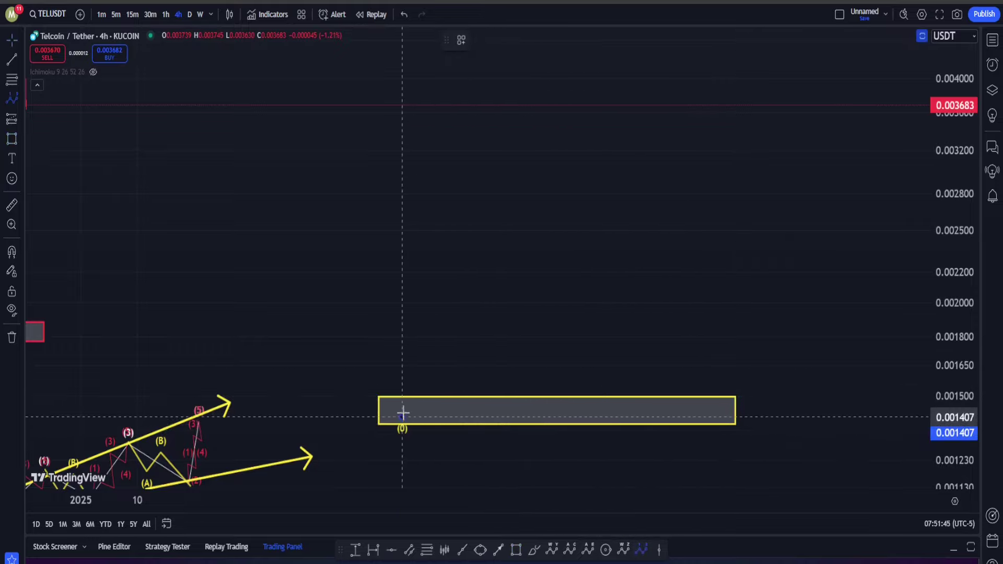
{"action": "left_click", "coordinate": [441, 320]}
{"action": "left_click", "coordinate": [491, 367]}
{"action": "left_click", "coordinate": [560, 184]}
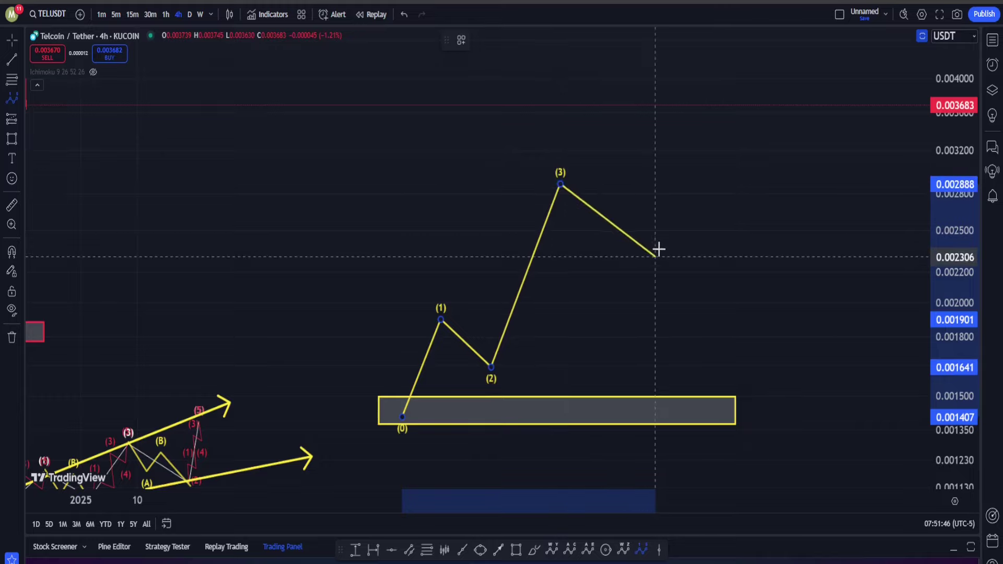
{"action": "left_click", "coordinate": [659, 252]}
{"action": "left_click", "coordinate": [691, 108]}
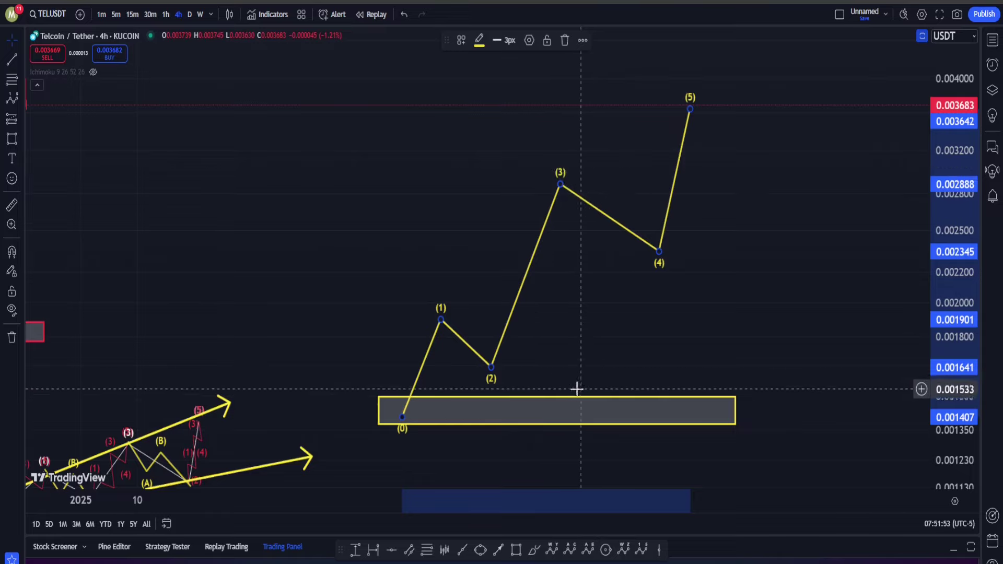
Step: Delete the example impulse wave and the rectangle beneath it
{"action": "key", "text": "Delete"}
{"action": "left_click", "coordinate": [509, 401]}
{"action": "key", "text": "Delete"}
Step: Circle waves (1) and (3) of the rising channel pattern and trace the decline after wave (1) with the Brush, and undo the strokes
{"action": "left_click_drag", "start_coordinate": [339, 386], "coordinate": [854, 206]}
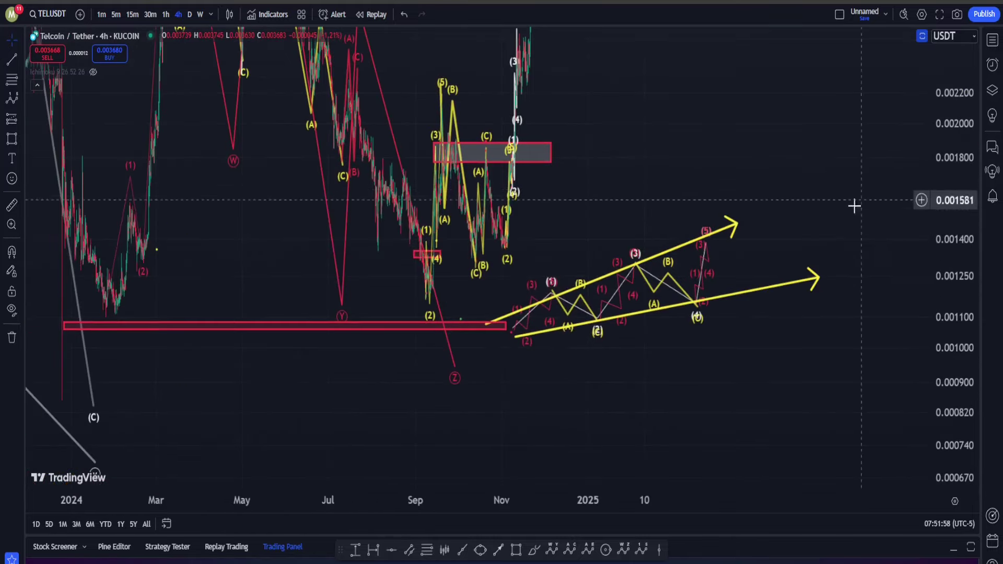
{"action": "left_click_drag", "start_coordinate": [954, 298], "coordinate": [954, 188]}
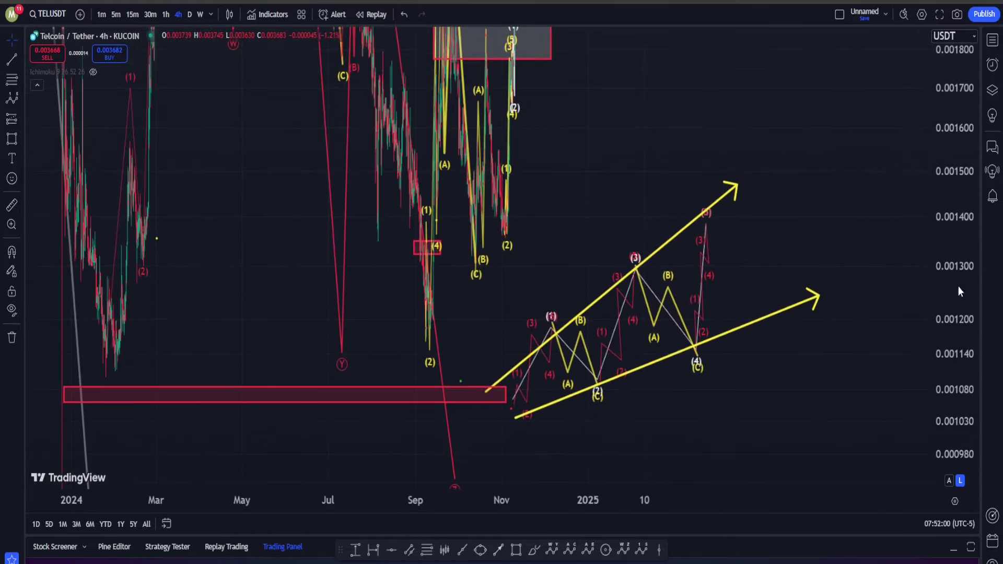
{"action": "scroll", "coordinate": [656, 274], "scroll_direction": "up", "scroll_amount": 3}
{"action": "left_click_drag", "start_coordinate": [640, 282], "coordinate": [766, 139]}
{"action": "left_click_drag", "start_coordinate": [710, 374], "coordinate": [701, 428]}
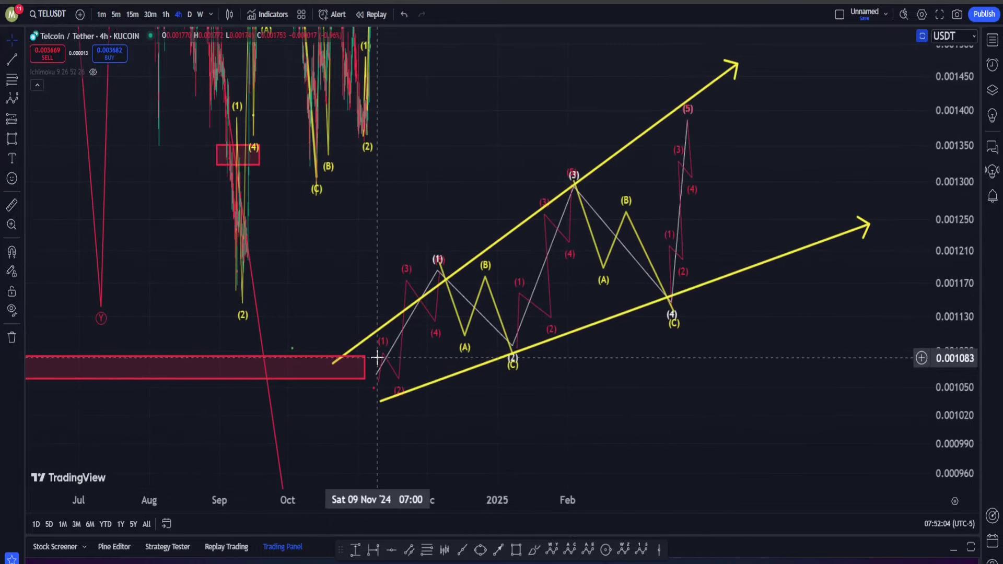
{"action": "left_click", "coordinate": [386, 393]}
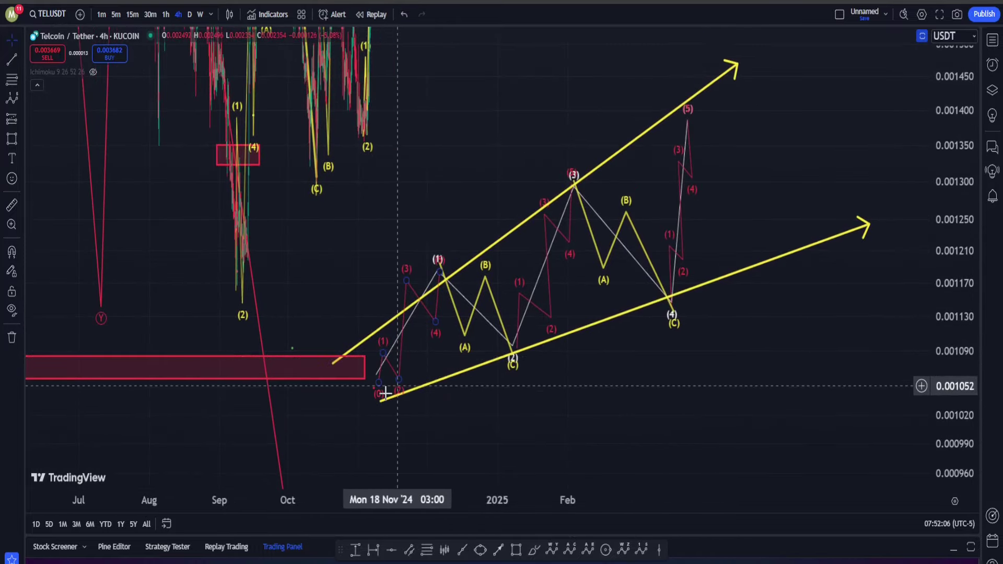
{"action": "left_click", "coordinate": [534, 550]}
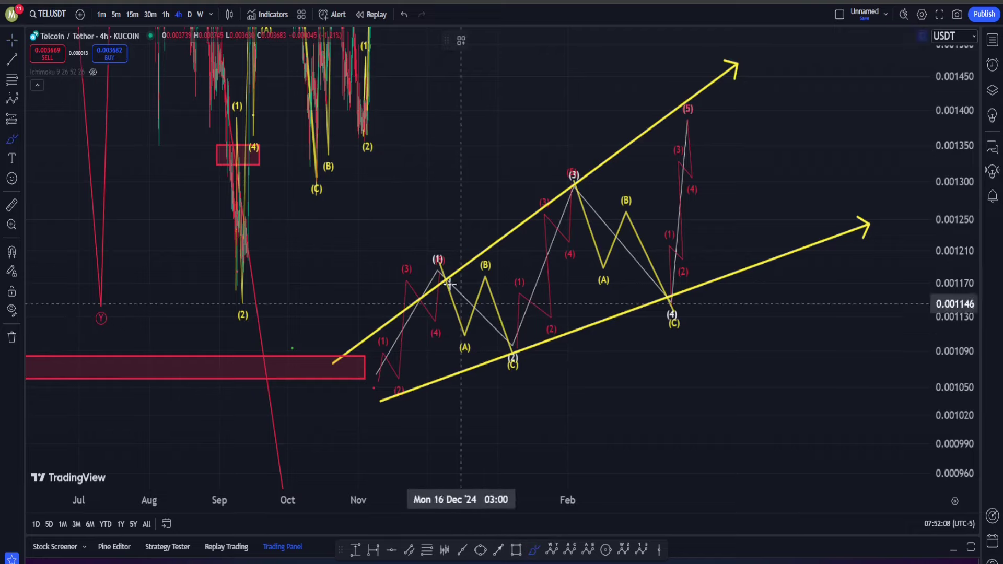
{"action": "mouse_move", "coordinate": [448, 252]}
{"action": "left_mouse_down"}
{"action": "mouse_move", "coordinate": [428, 269]}
{"action": "mouse_move", "coordinate": [449, 277]}
{"action": "mouse_move", "coordinate": [499, 337]}
{"action": "left_mouse_up"}
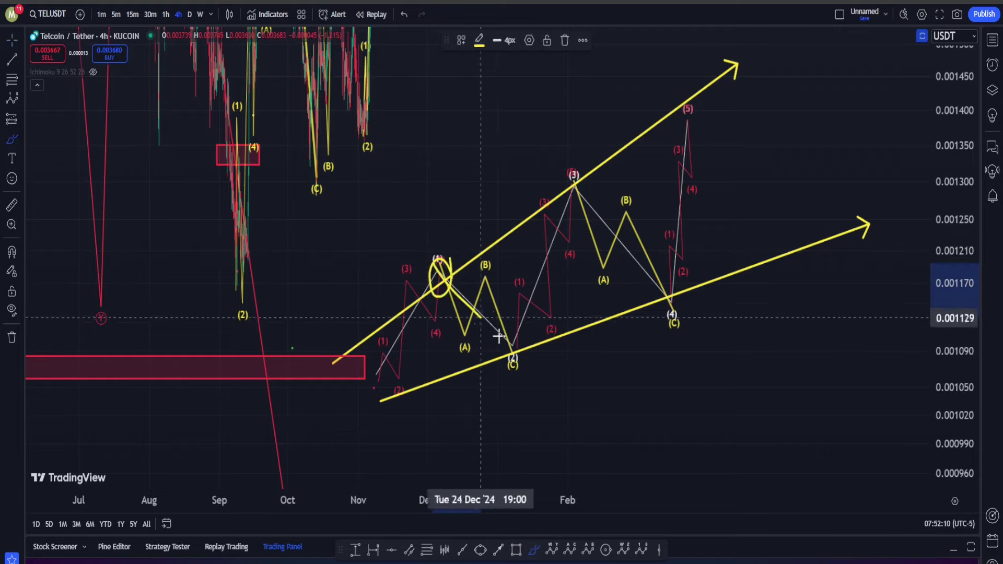
{"action": "mouse_move", "coordinate": [577, 160]}
{"action": "left_mouse_down"}
{"action": "mouse_move", "coordinate": [602, 181]}
{"action": "mouse_move", "coordinate": [563, 156]}
{"action": "left_mouse_up"}
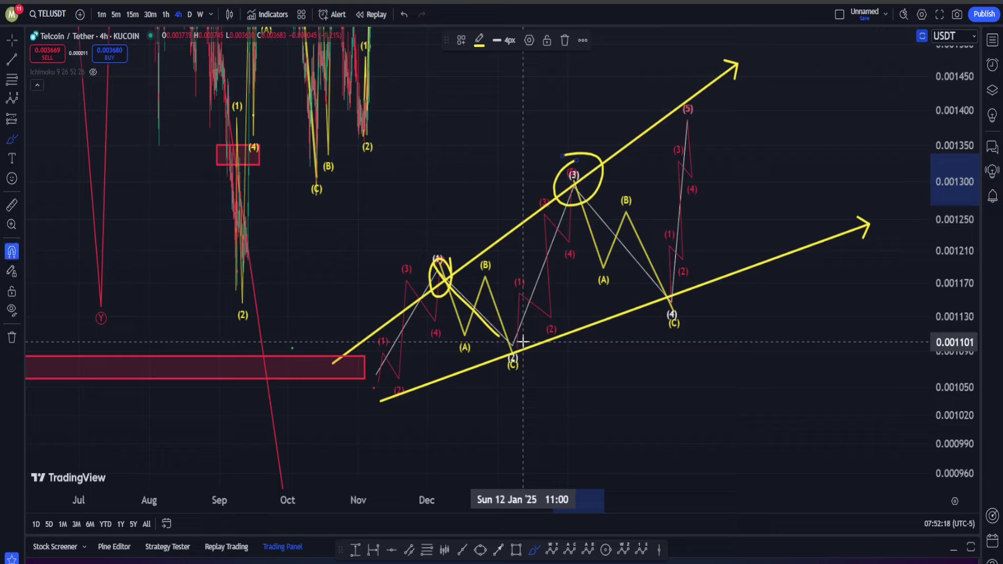
{"action": "key", "text": "ctrl+z"}
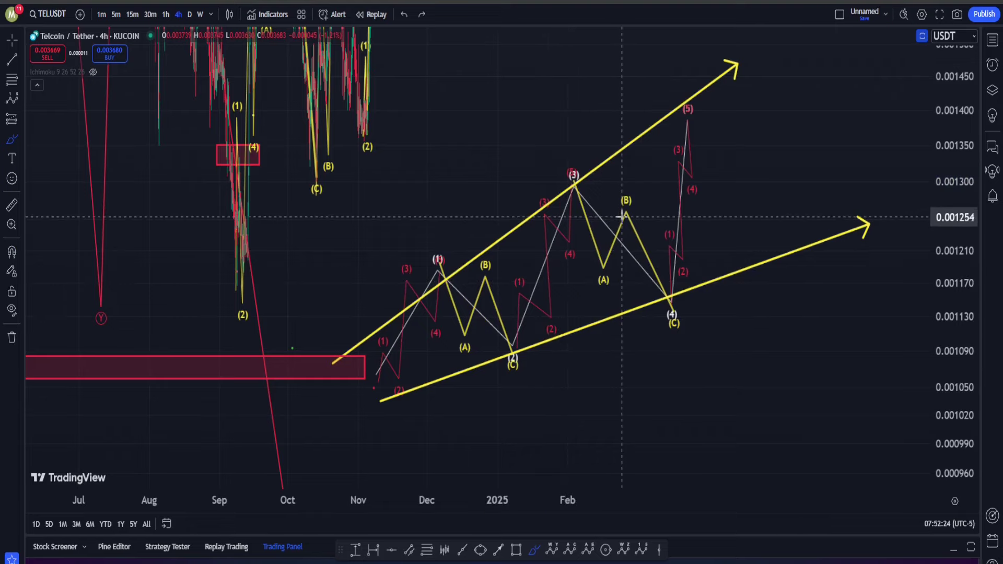
Step: Circle the final rise from wave (4) to wave (5) of the channel pattern with the Brush, and undo it
{"action": "mouse_move", "coordinate": [699, 82]}
{"action": "left_mouse_down"}
{"action": "mouse_move", "coordinate": [671, 312]}
{"action": "mouse_move", "coordinate": [740, 29]}
{"action": "left_mouse_up"}
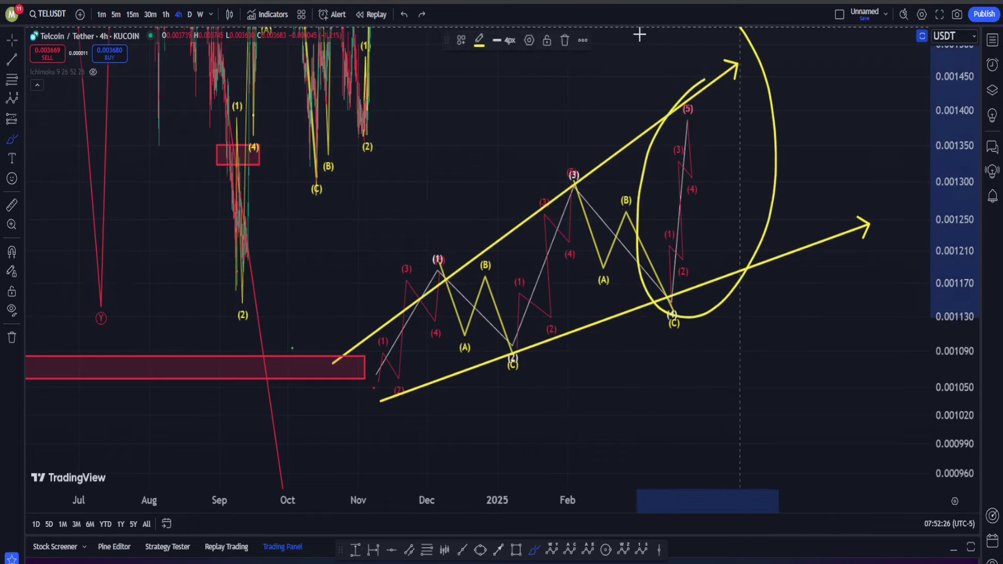
{"action": "key", "text": "ctrl+z"}
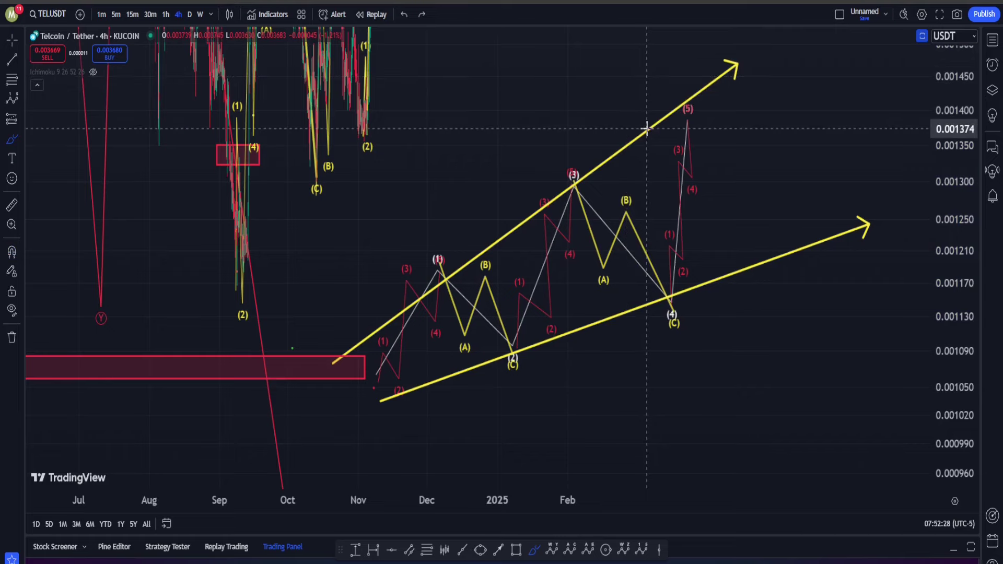
{"action": "key", "text": "Escape"}
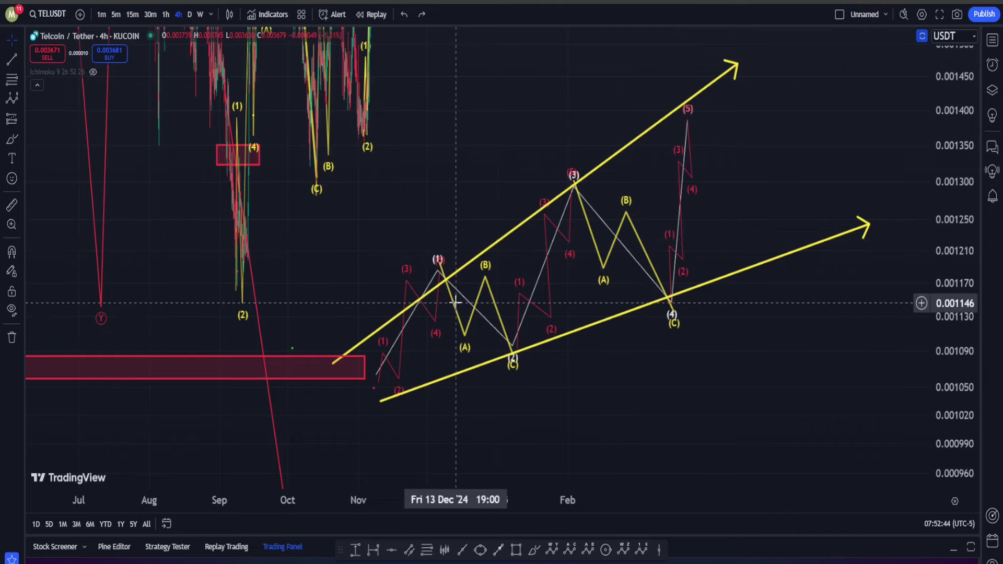
Step: Circle the long downward wick near the start of 2024, beside the grey wave (C), with the Brush
{"action": "right_click", "coordinate": [549, 112]}
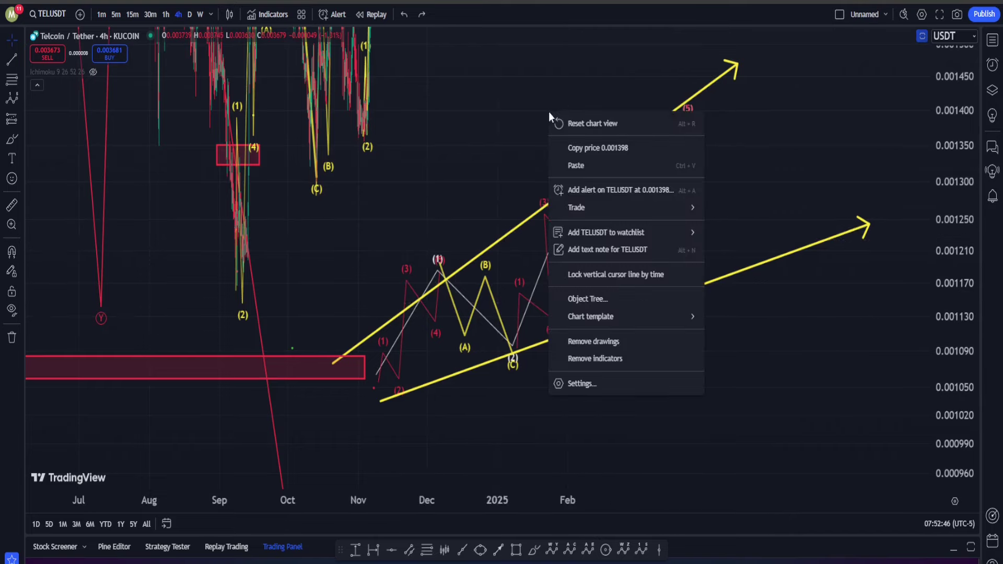
{"action": "left_click", "coordinate": [457, 135]}
{"action": "scroll", "coordinate": [648, 179], "scroll_direction": "down", "scroll_amount": 2}
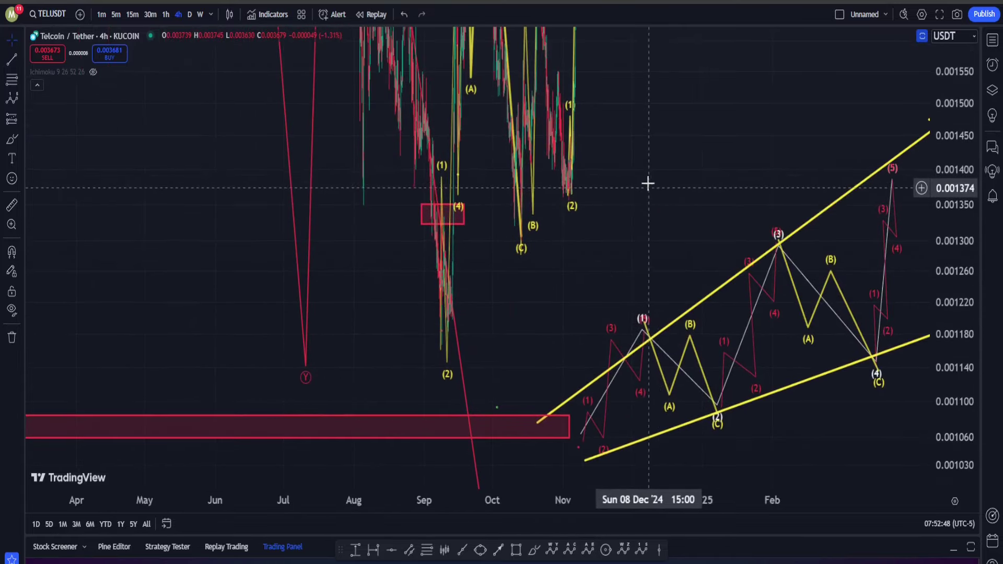
{"action": "scroll", "coordinate": [627, 167], "scroll_direction": "down", "scroll_amount": 3}
{"action": "scroll", "coordinate": [615, 160], "scroll_direction": "down", "scroll_amount": 2}
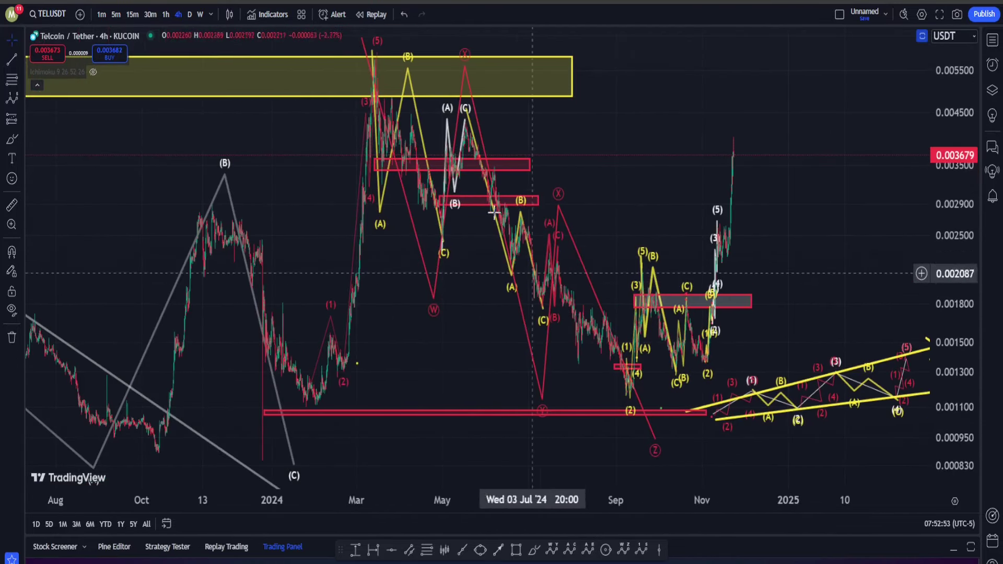
{"action": "left_click_drag", "start_coordinate": [578, 146], "coordinate": [748, 160]}
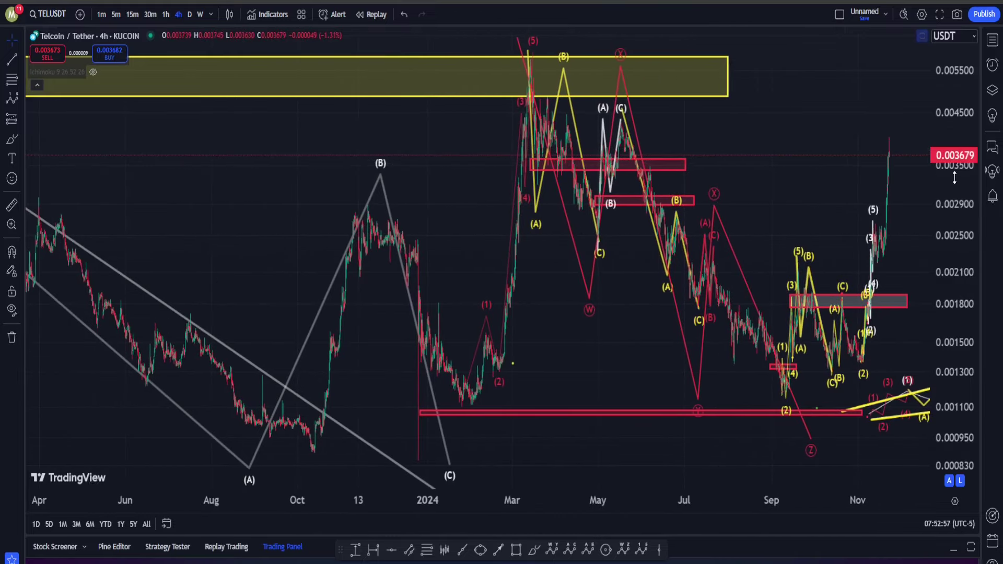
{"action": "left_click_drag", "start_coordinate": [955, 179], "coordinate": [941, 287]}
{"action": "left_click_drag", "start_coordinate": [788, 129], "coordinate": [722, 140]}
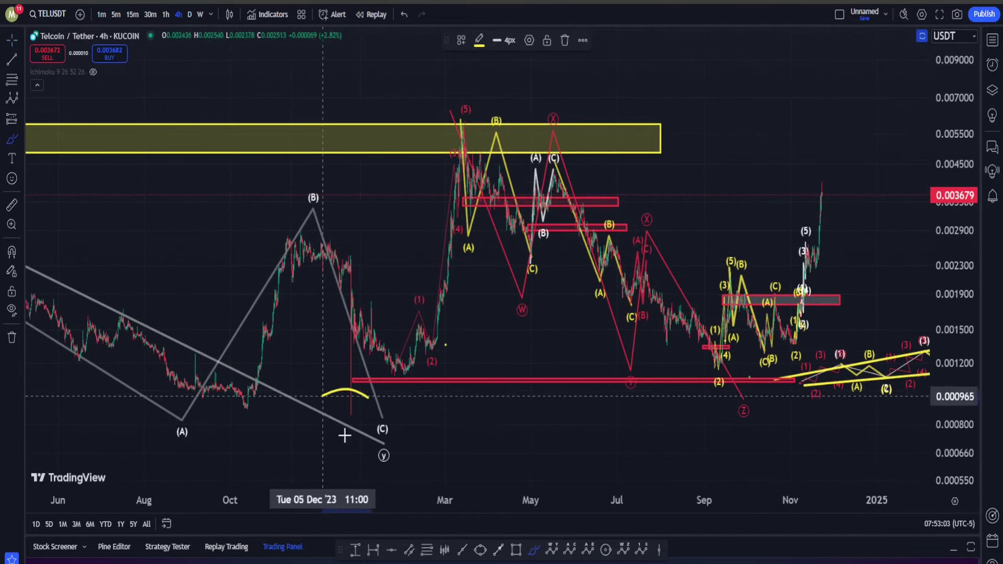
{"action": "left_click_drag", "start_coordinate": [345, 436], "coordinate": [376, 398]}
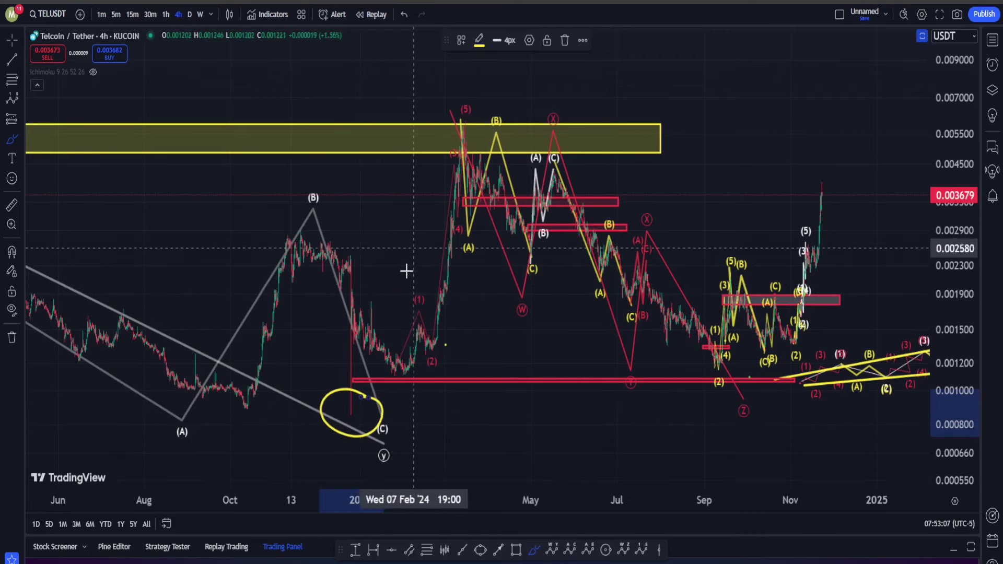
Step: Undo the circle around the wick, circle the early 2024 decline and base with the Brush, and undo that circle too
{"action": "mouse_move", "coordinate": [361, 280]}
{"action": "left_mouse_down"}
{"action": "mouse_move", "coordinate": [334, 360]}
{"action": "mouse_move", "coordinate": [347, 394]}
{"action": "mouse_move", "coordinate": [336, 315]}
{"action": "left_mouse_up"}
{"action": "key", "text": "ctrl+z"}
{"action": "key", "text": "ctrl+z"}
{"action": "key", "text": "ctrl+z"}
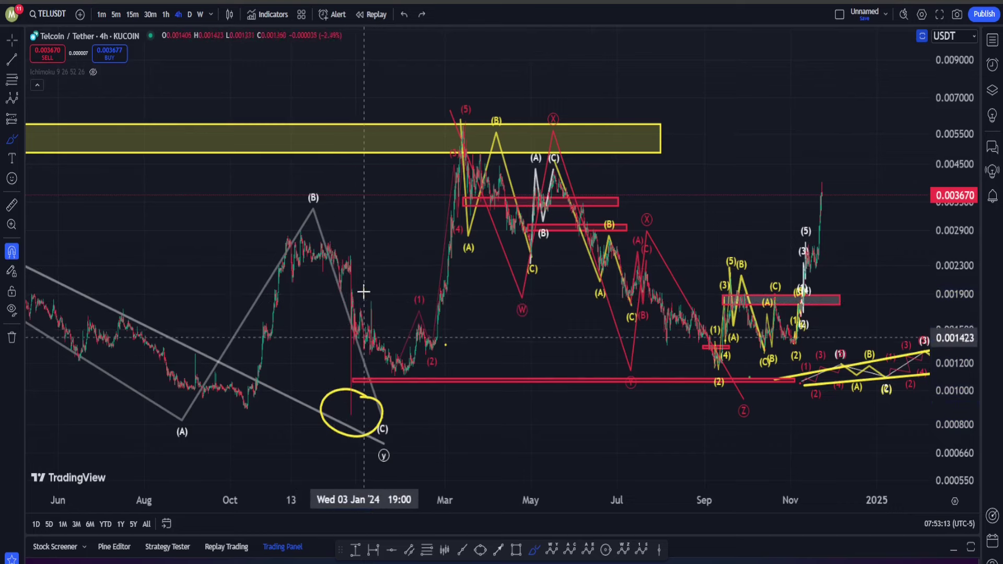
{"action": "key", "text": "ctrl+y"}
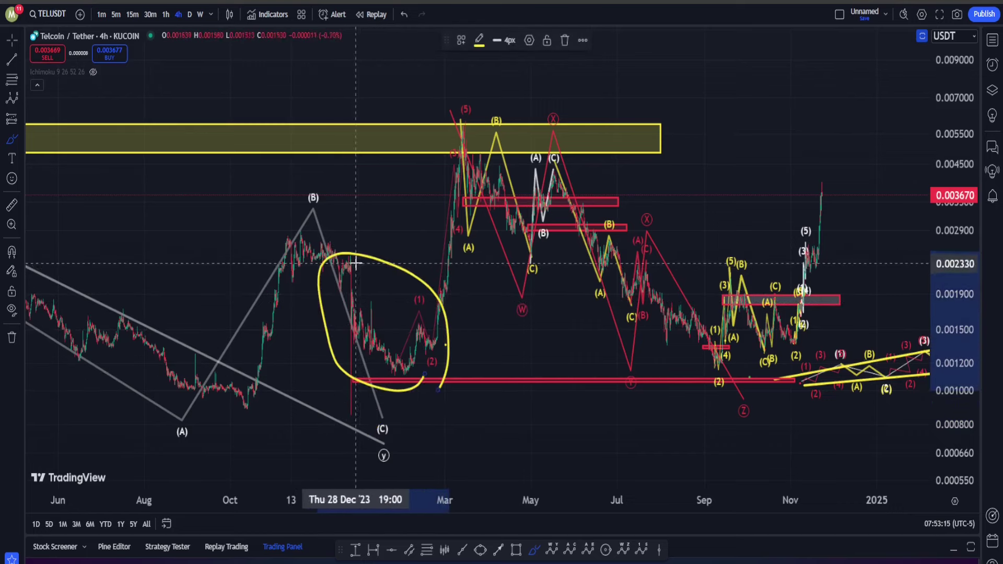
{"action": "key", "text": "ctrl+z"}
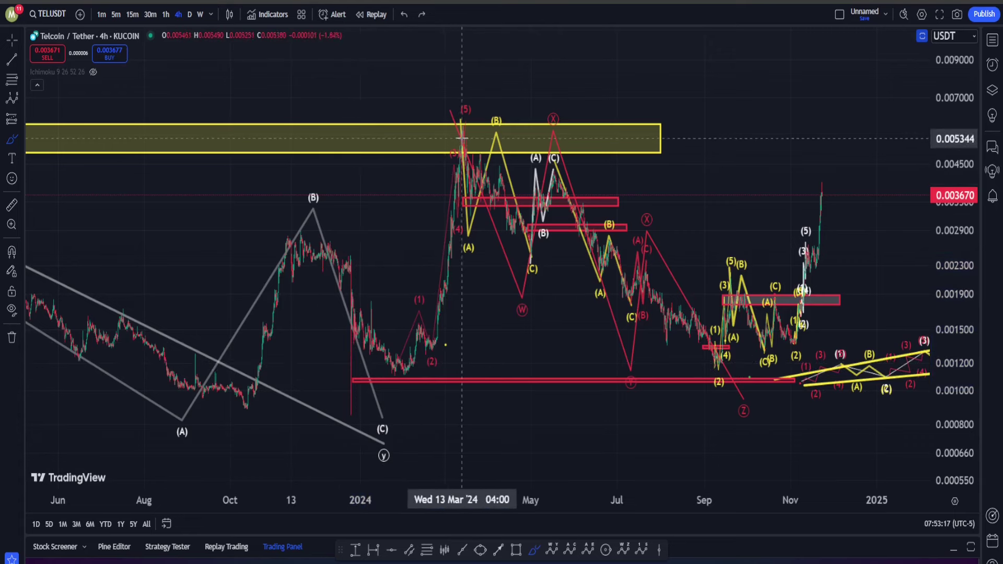
Step: Circle the early 2024 rally up to red wave (5) with the Brush and undo it, and likewise mark and undo the September low
{"action": "mouse_move", "coordinate": [468, 101]}
{"action": "left_mouse_down"}
{"action": "mouse_move", "coordinate": [375, 223]}
{"action": "mouse_move", "coordinate": [480, 199]}
{"action": "mouse_move", "coordinate": [459, 94]}
{"action": "left_mouse_up"}
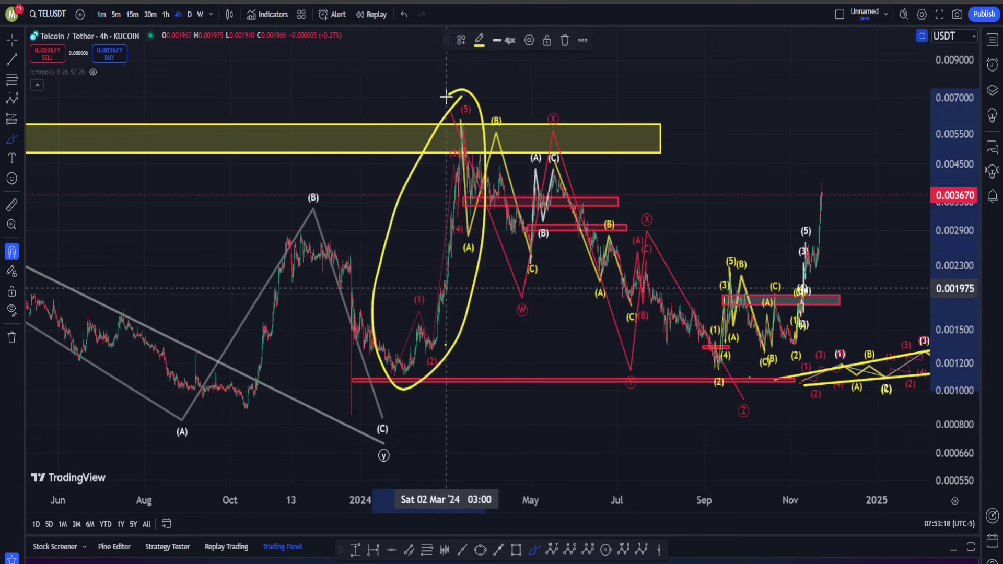
{"action": "key", "text": "ctrl+z"}
{"action": "mouse_move", "coordinate": [743, 342]}
{"action": "left_mouse_down"}
{"action": "mouse_move", "coordinate": [744, 385]}
{"action": "mouse_move", "coordinate": [502, 49]}
{"action": "mouse_move", "coordinate": [683, 385]}
{"action": "mouse_move", "coordinate": [673, 372]}
{"action": "left_mouse_up"}
{"action": "key", "text": "ctrl+z"}
{"action": "key", "text": "Escape"}
Step: Draw a large Elliott impulse wave from about 0.00074 near the start of 2024, with wave (3) above the March peak and wave (5) at about 0.0165
{"action": "left_click_drag", "start_coordinate": [798, 157], "coordinate": [581, 117]}
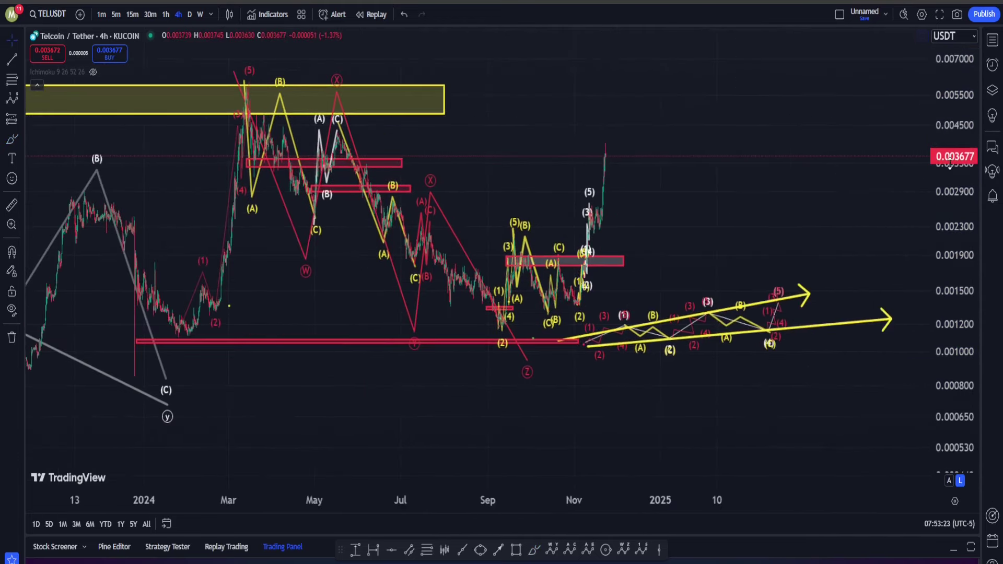
{"action": "left_click_drag", "start_coordinate": [950, 165], "coordinate": [925, 376]}
{"action": "left_click_drag", "start_coordinate": [635, 145], "coordinate": [641, 199]}
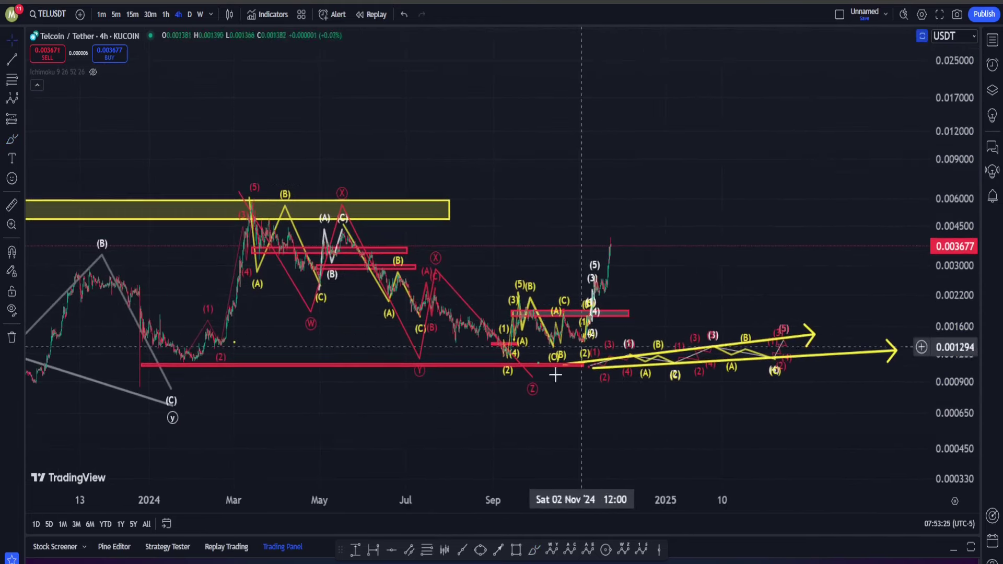
{"action": "left_click", "coordinate": [642, 551]}
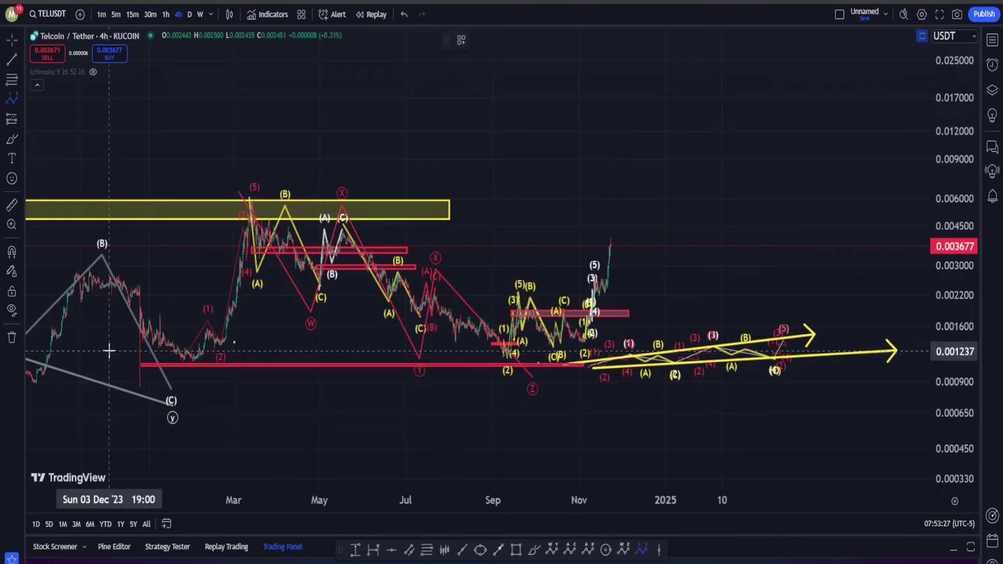
{"action": "left_click", "coordinate": [135, 401]}
{"action": "left_click", "coordinate": [152, 301]}
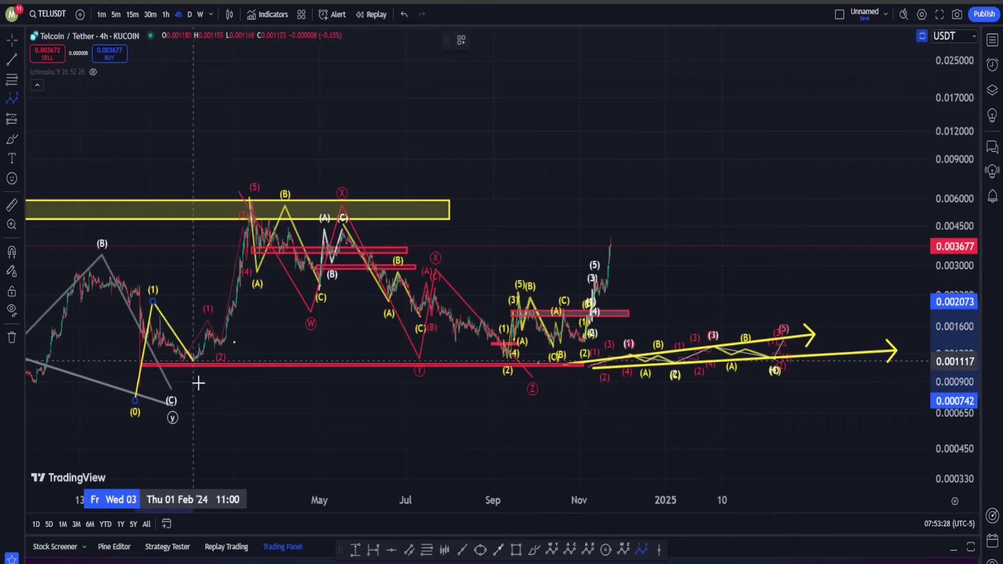
{"action": "left_click", "coordinate": [198, 386]}
{"action": "left_click", "coordinate": [259, 178]}
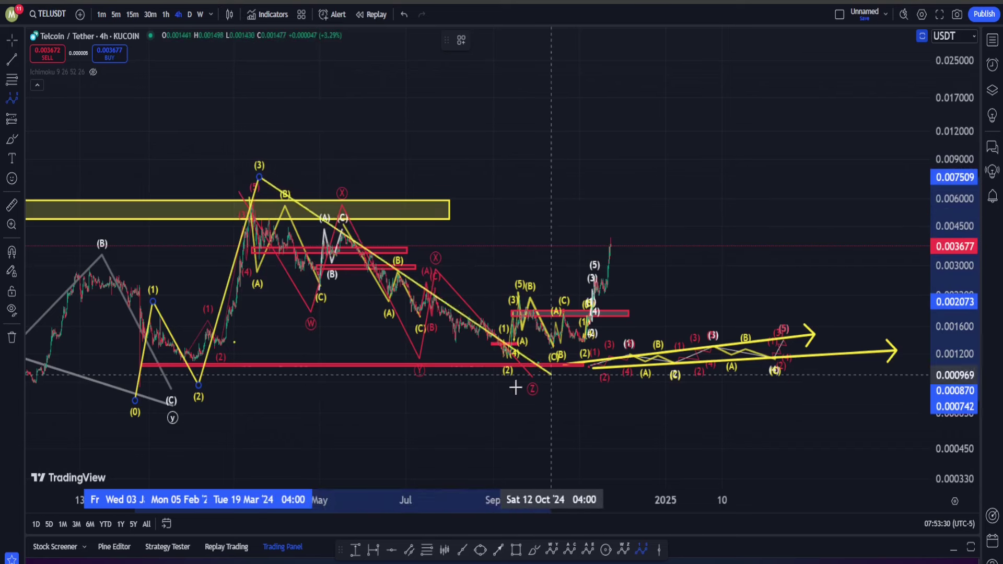
{"action": "left_click", "coordinate": [508, 371]}
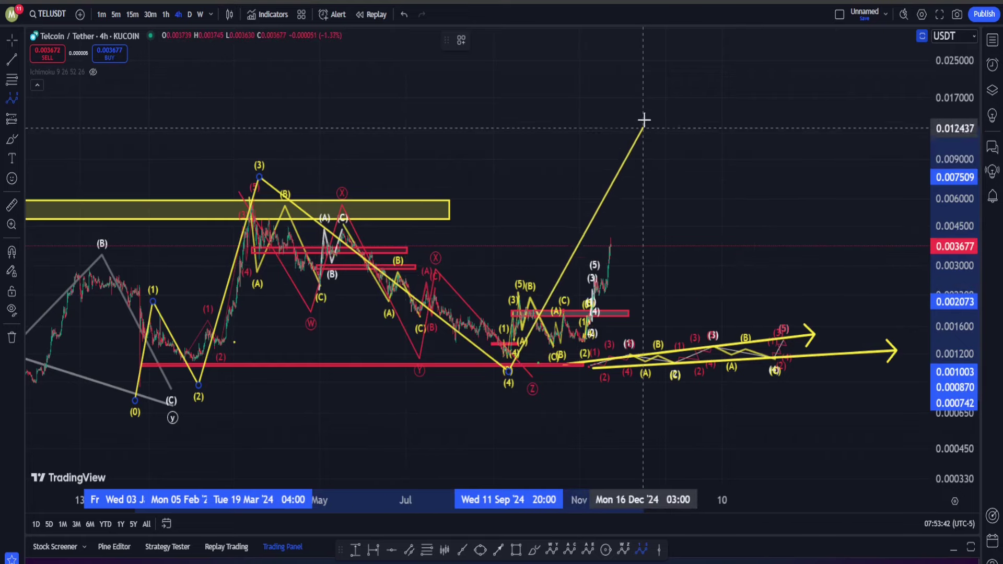
{"action": "left_click", "coordinate": [649, 100]}
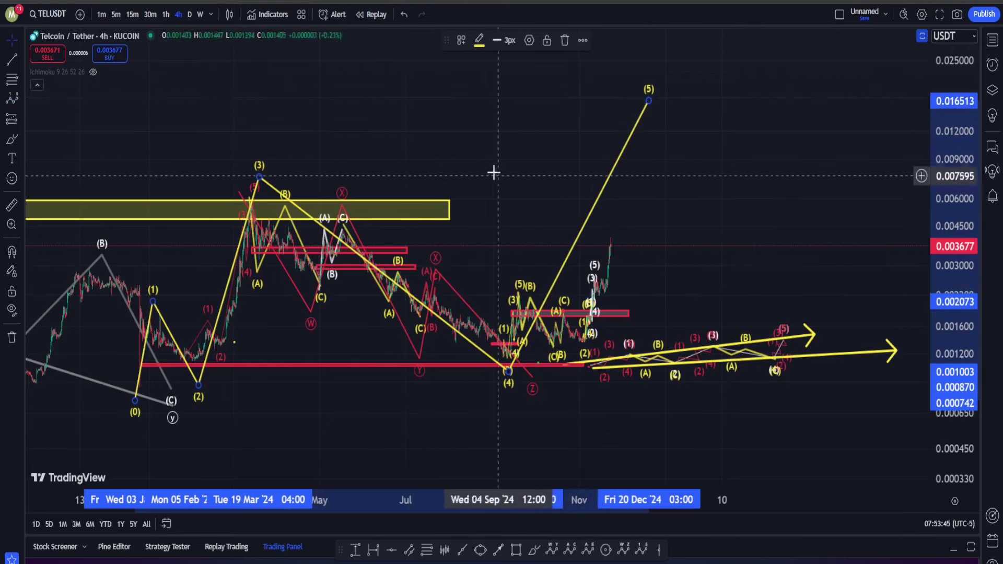
Step: Review the large impulse wave projected above the price, and delete it
{"action": "scroll", "coordinate": [664, 202], "scroll_direction": "down", "scroll_amount": 3}
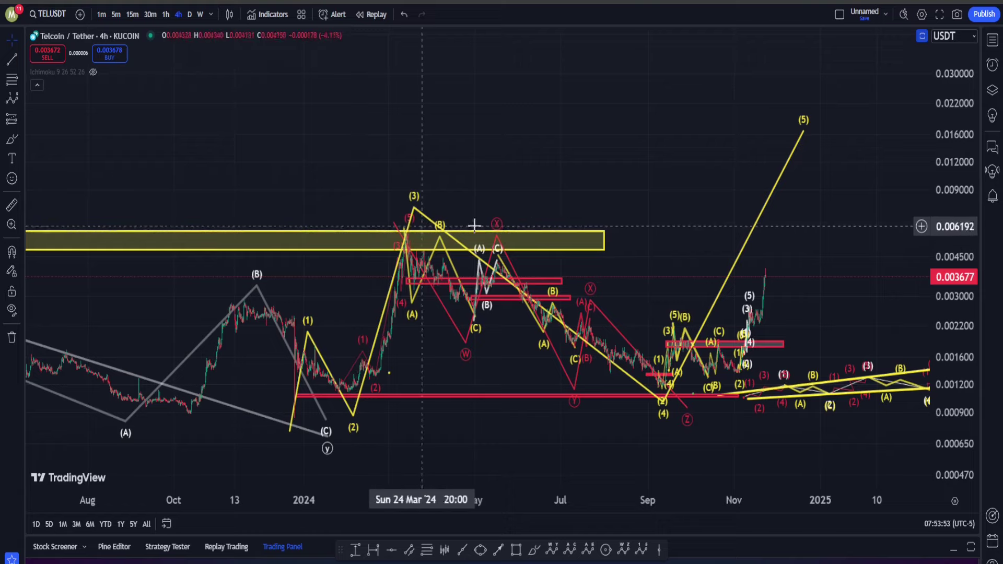
{"action": "right_click", "coordinate": [503, 159]}
{"action": "left_click", "coordinate": [389, 125]}
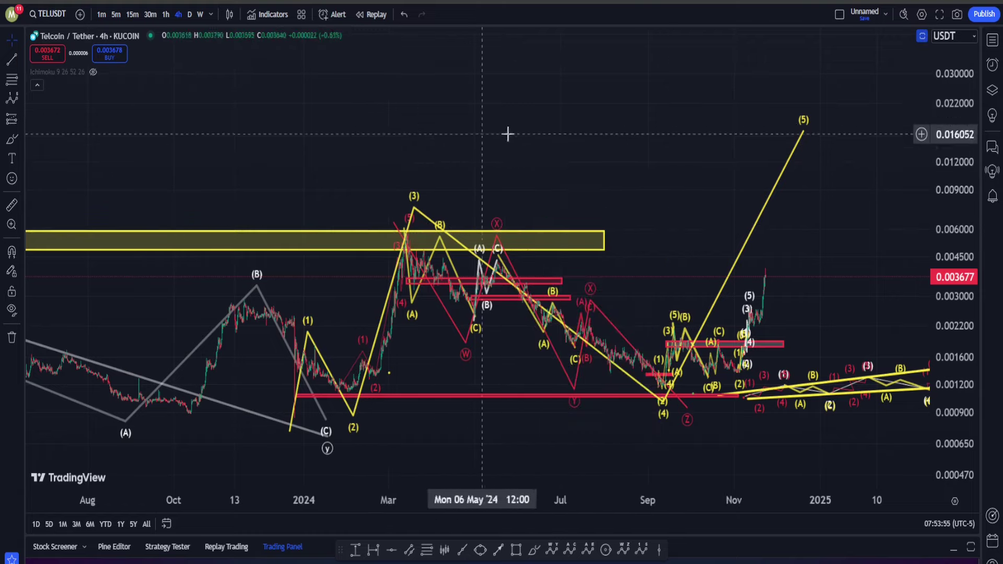
{"action": "left_click_drag", "start_coordinate": [587, 124], "coordinate": [513, 143]}
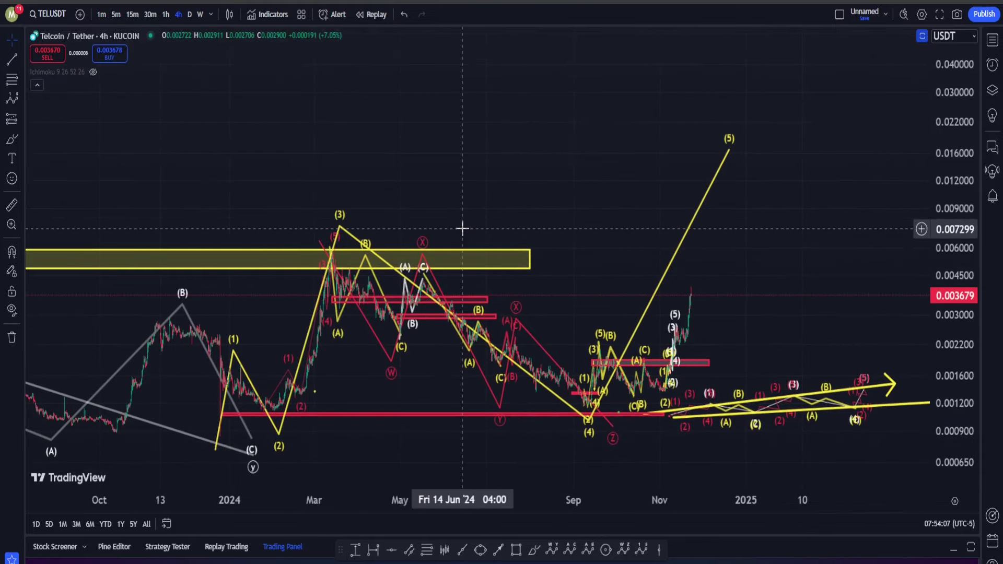
{"action": "scroll", "coordinate": [473, 228], "scroll_direction": "right", "scroll_amount": 3}
{"action": "scroll", "coordinate": [472, 228], "scroll_direction": "up", "scroll_amount": 1}
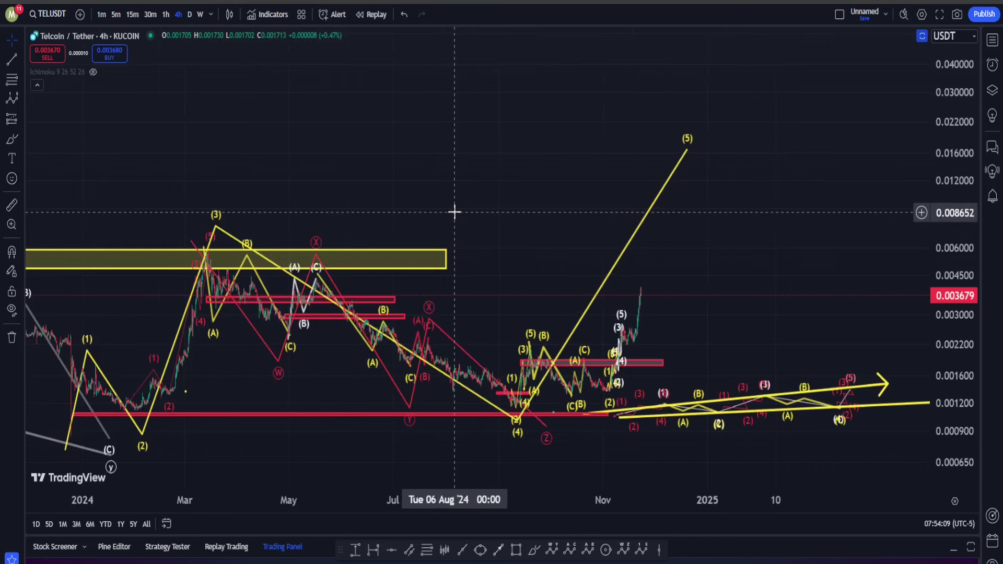
{"action": "right_click", "coordinate": [437, 199]}
{"action": "left_click", "coordinate": [392, 175]}
{"action": "left_click_drag", "start_coordinate": [243, 200], "coordinate": [438, 215]}
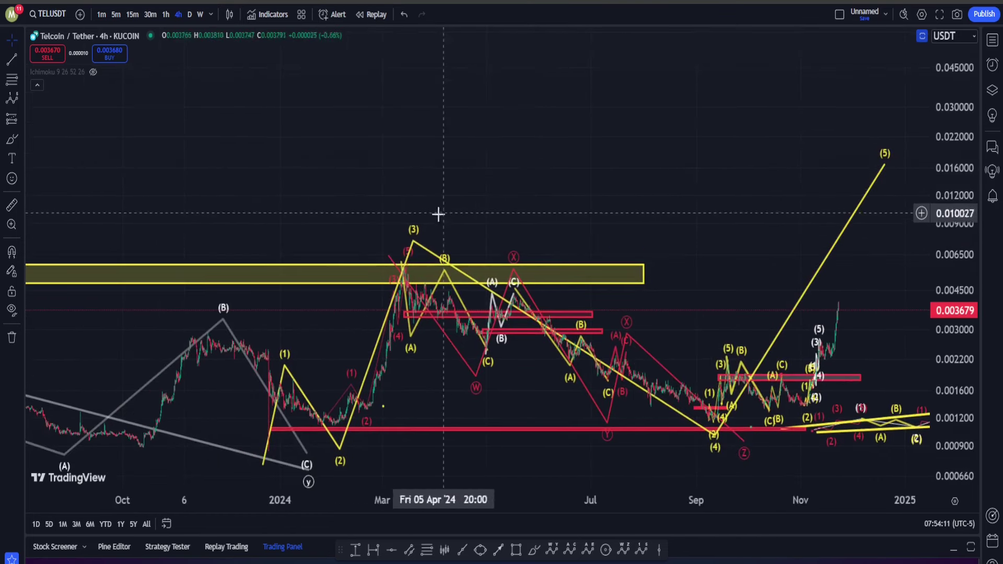
{"action": "left_click", "coordinate": [417, 236]}
{"action": "key", "text": "Delete"}
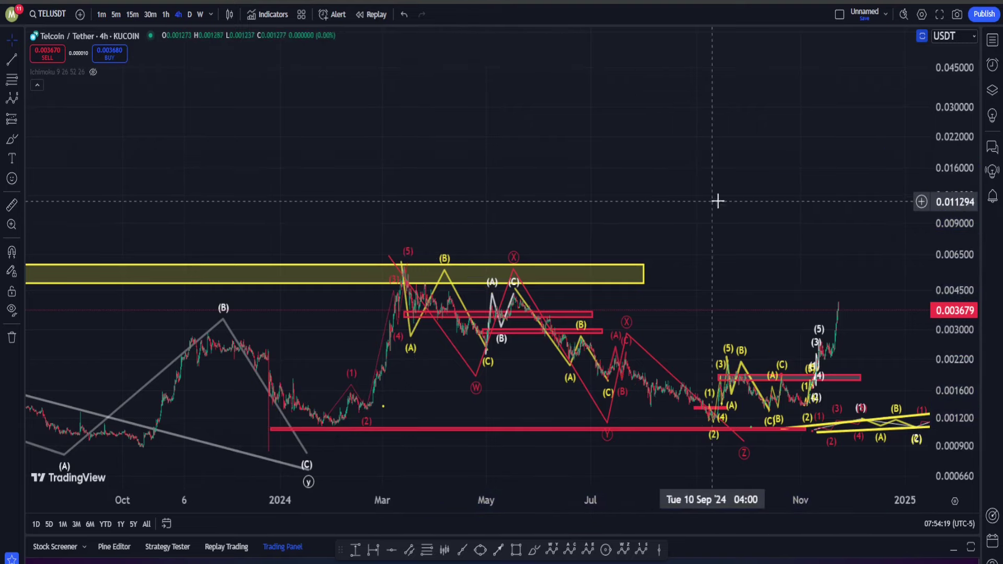
Step: Switch the chart to the 1-hour timeframe and examine the November rise above the grey zone
{"action": "left_click_drag", "start_coordinate": [717, 201], "coordinate": [544, 192]}
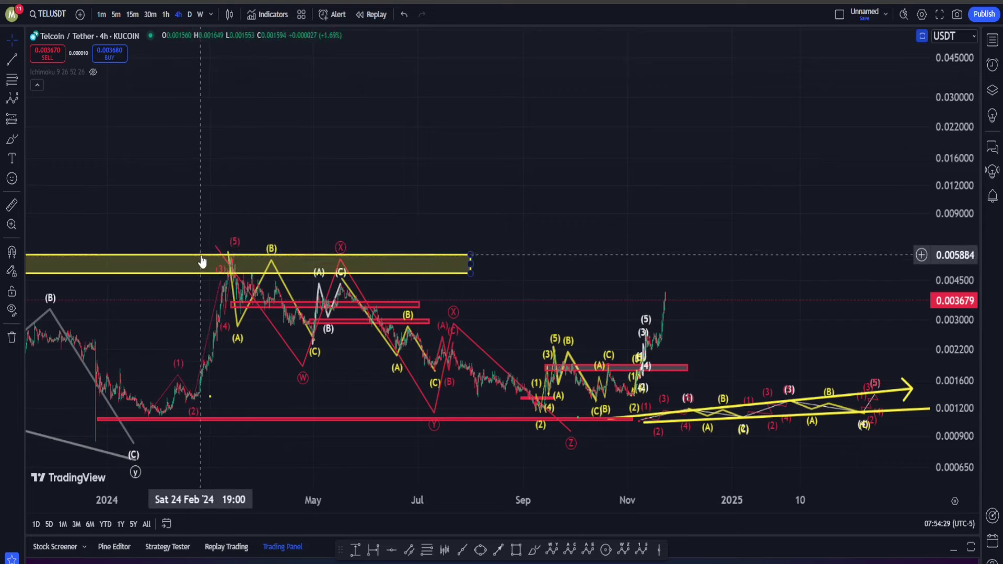
{"action": "double_click", "coordinate": [969, 184]}
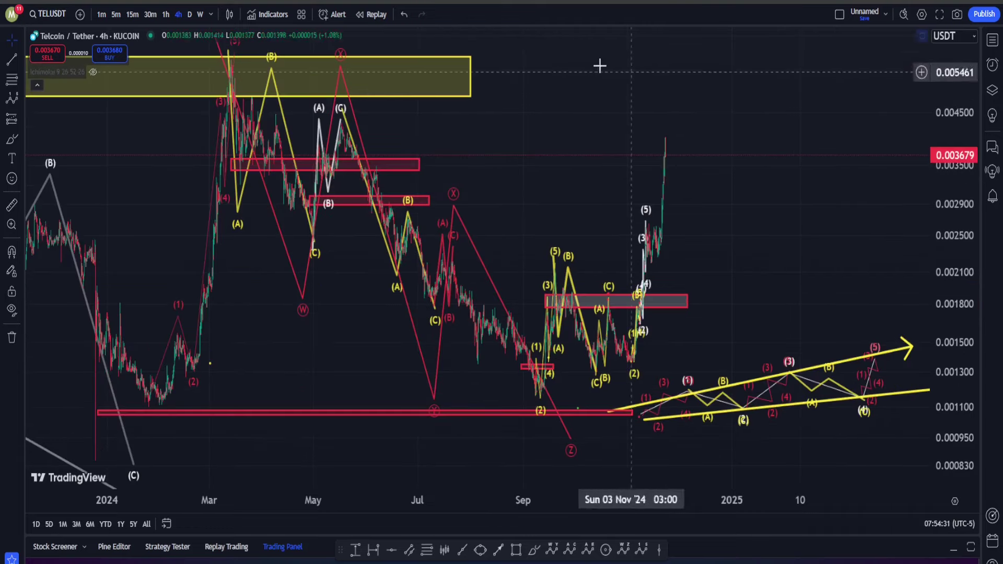
{"action": "left_click", "coordinate": [165, 14]}
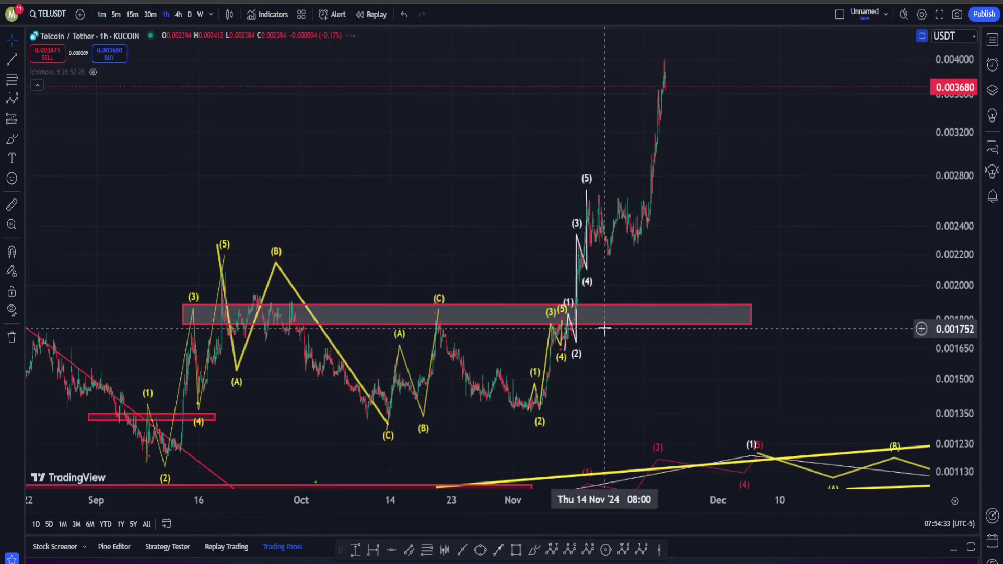
{"action": "left_click_drag", "start_coordinate": [739, 193], "coordinate": [554, 232]}
{"action": "scroll", "coordinate": [784, 223], "scroll_direction": "up", "scroll_amount": 5}
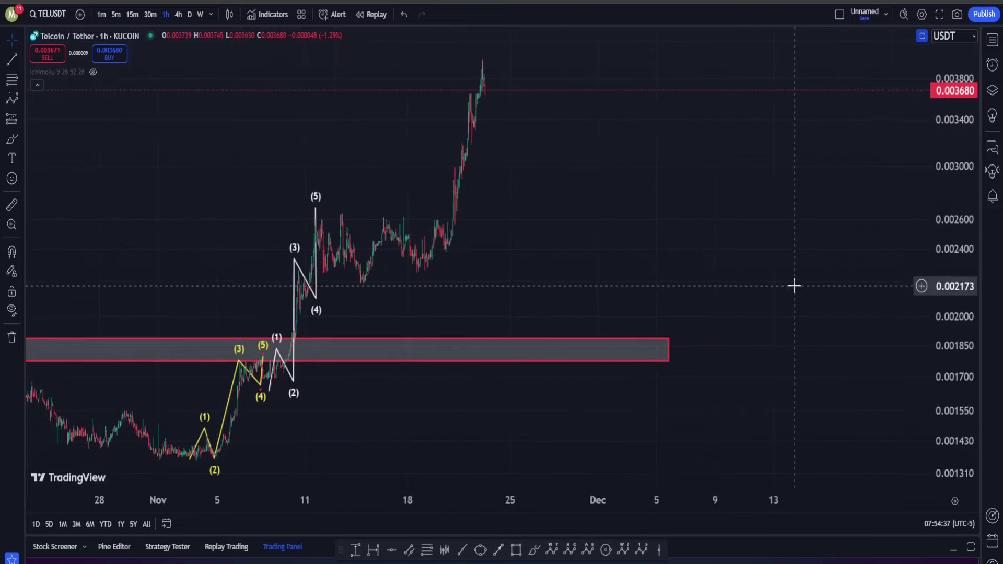
{"action": "left_click_drag", "start_coordinate": [968, 153], "coordinate": [962, 262]}
{"action": "left_click_drag", "start_coordinate": [512, 157], "coordinate": [560, 208]}
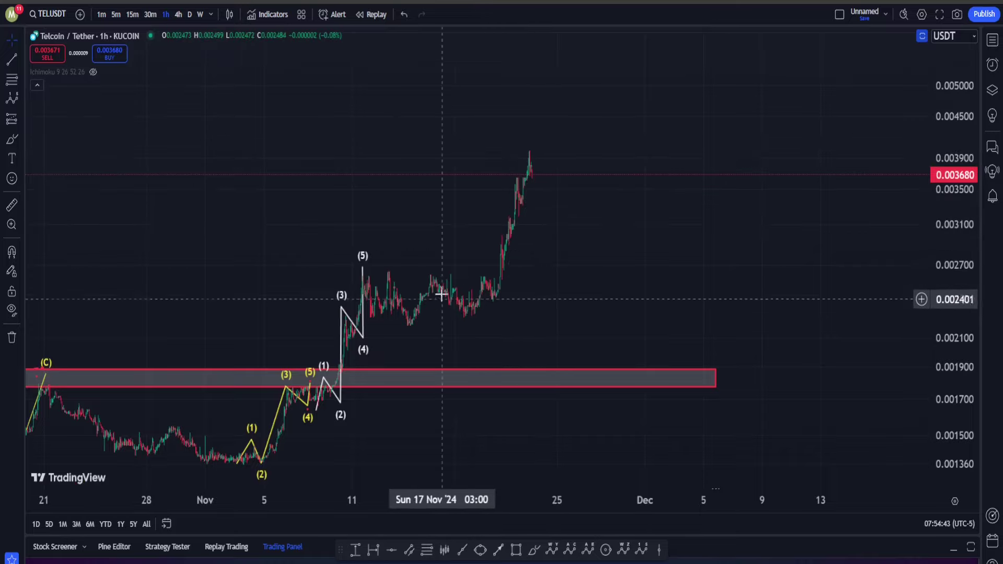
{"action": "scroll", "coordinate": [412, 217], "scroll_direction": "up", "scroll_amount": 2}
{"action": "scroll", "coordinate": [412, 217], "scroll_direction": "up", "scroll_amount": 4}
{"action": "left_click_drag", "start_coordinate": [222, 262], "coordinate": [546, 255]}
{"action": "left_click_drag", "start_coordinate": [405, 295], "coordinate": [690, 221]}
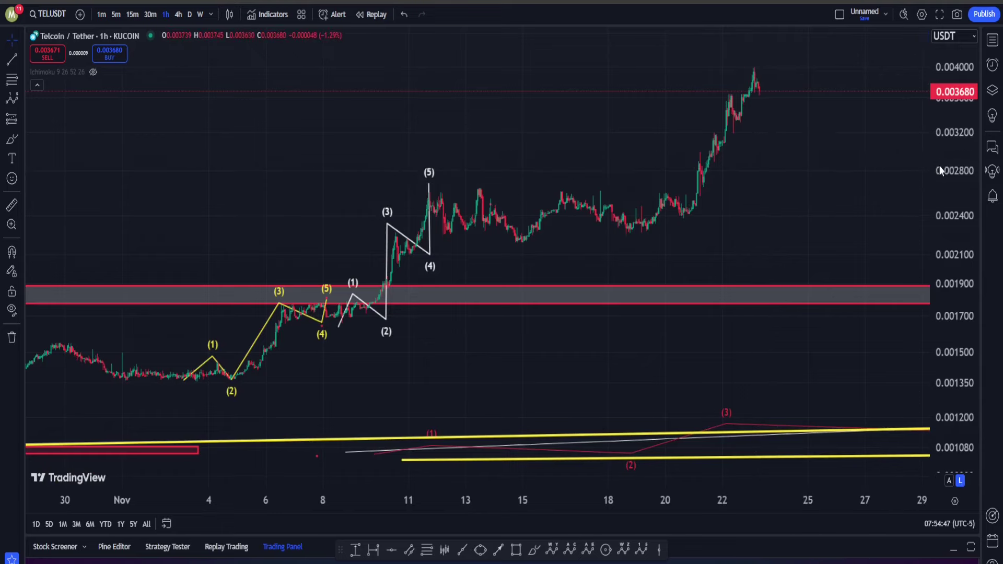
{"action": "left_click_drag", "start_coordinate": [941, 171], "coordinate": [941, 191]}
Step: Circle the sideways price action between 16 and 21 November with the Brush, and undo the circle
{"action": "left_click", "coordinate": [531, 551]}
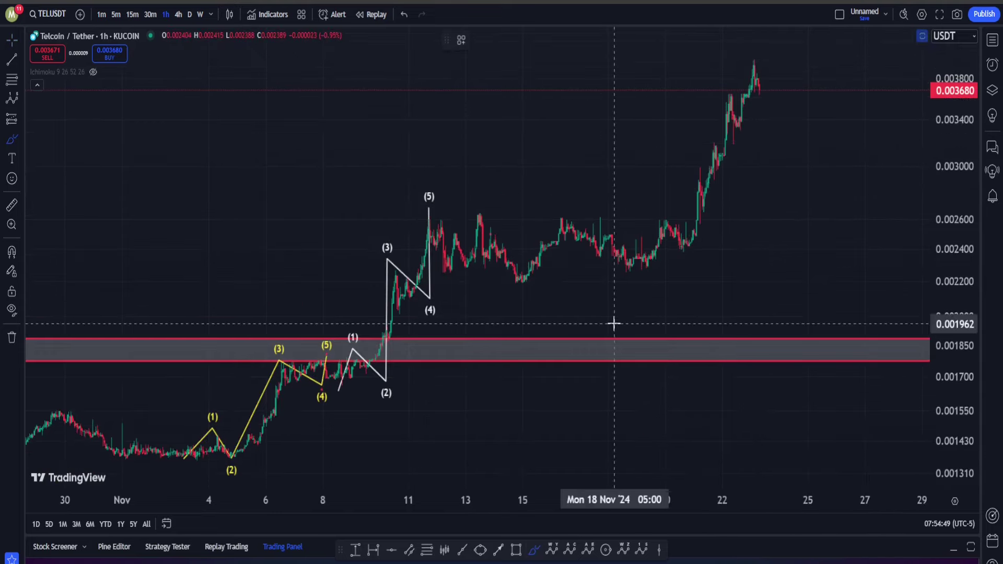
{"action": "mouse_move", "coordinate": [642, 256]}
{"action": "left_mouse_down"}
{"action": "mouse_move", "coordinate": [556, 229]}
{"action": "mouse_move", "coordinate": [669, 298]}
{"action": "left_mouse_up"}
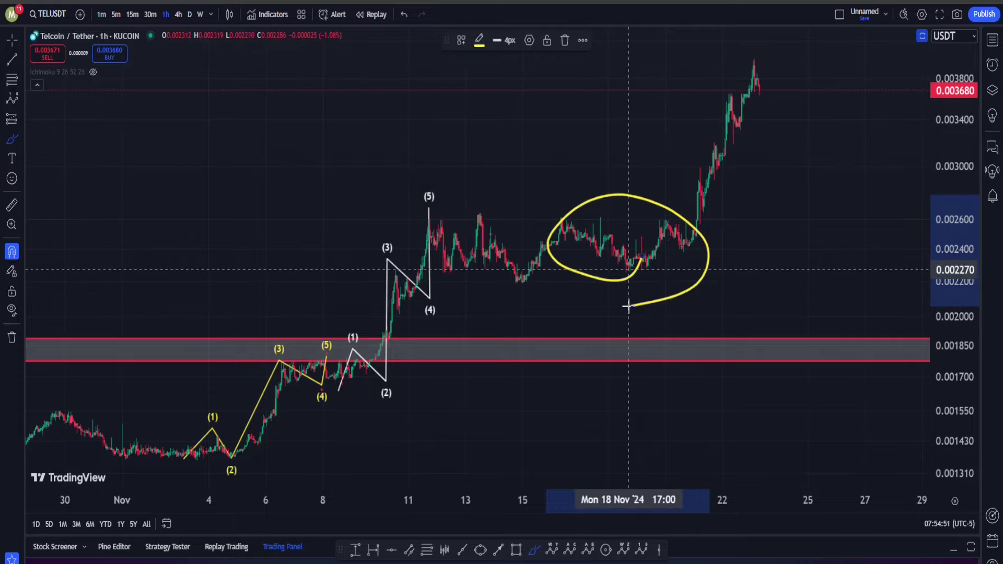
{"action": "key", "text": "ctrl+z"}
Step: Draw a WXY correction from the white wave (5) top, with w near 12 November, x above the 13 November high and y at the 15 November low
{"action": "scroll", "coordinate": [448, 233], "scroll_direction": "up", "scroll_amount": 4}
{"action": "left_click_drag", "start_coordinate": [293, 240], "coordinate": [622, 218]}
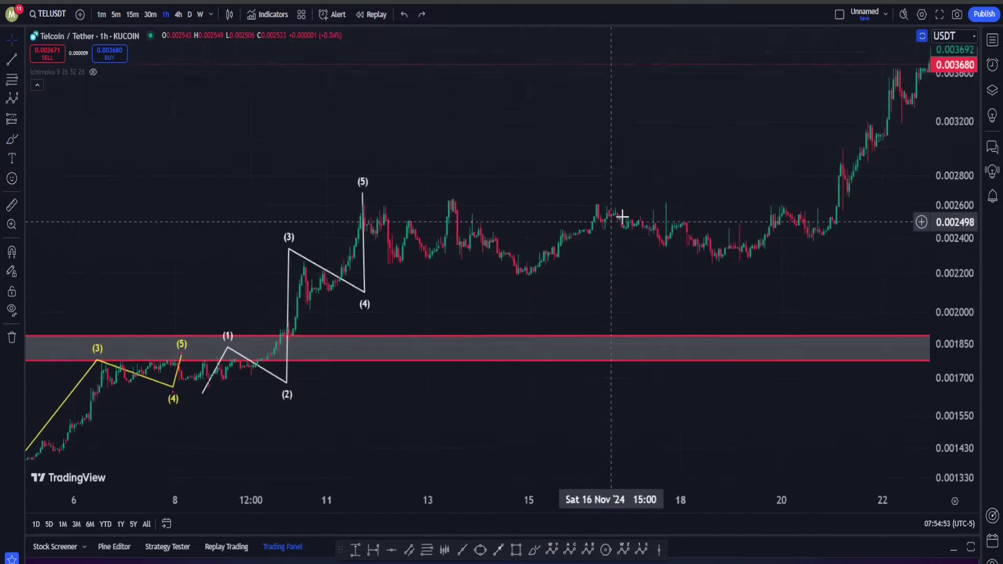
{"action": "scroll", "coordinate": [495, 242], "scroll_direction": "up", "scroll_amount": 4}
{"action": "left_click_drag", "start_coordinate": [448, 264], "coordinate": [607, 295]}
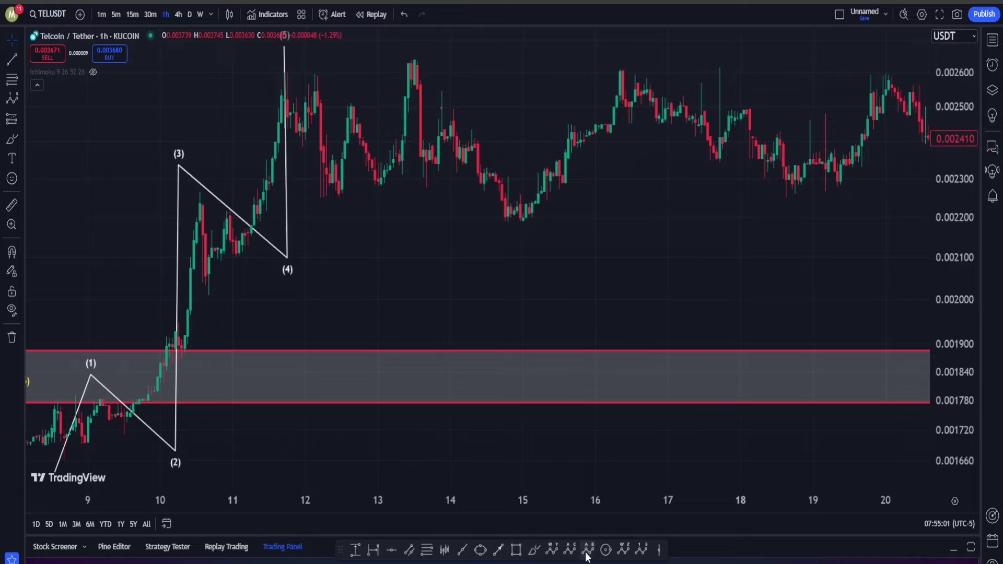
{"action": "left_click", "coordinate": [550, 551]}
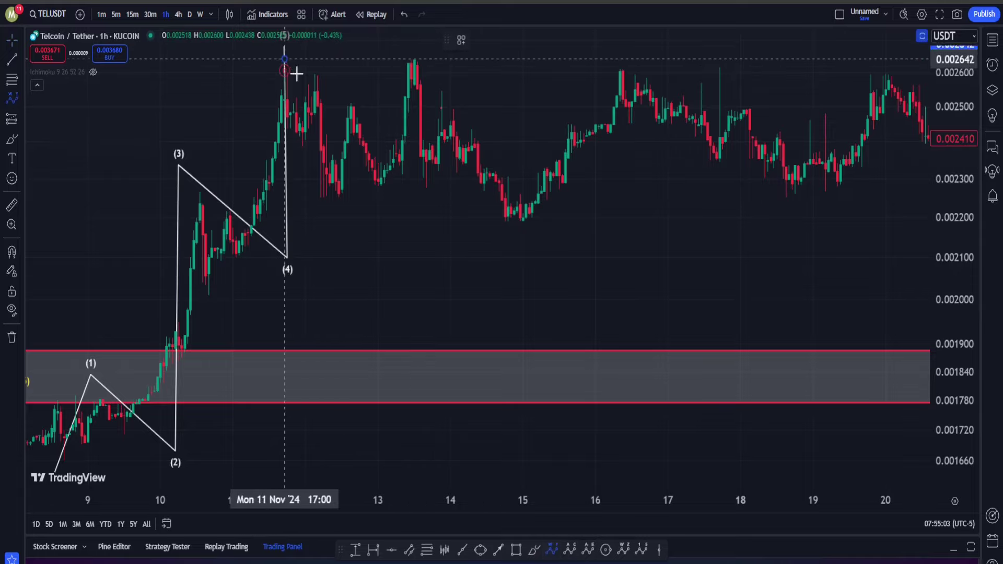
{"action": "left_click", "coordinate": [336, 216]}
{"action": "left_click", "coordinate": [408, 44]}
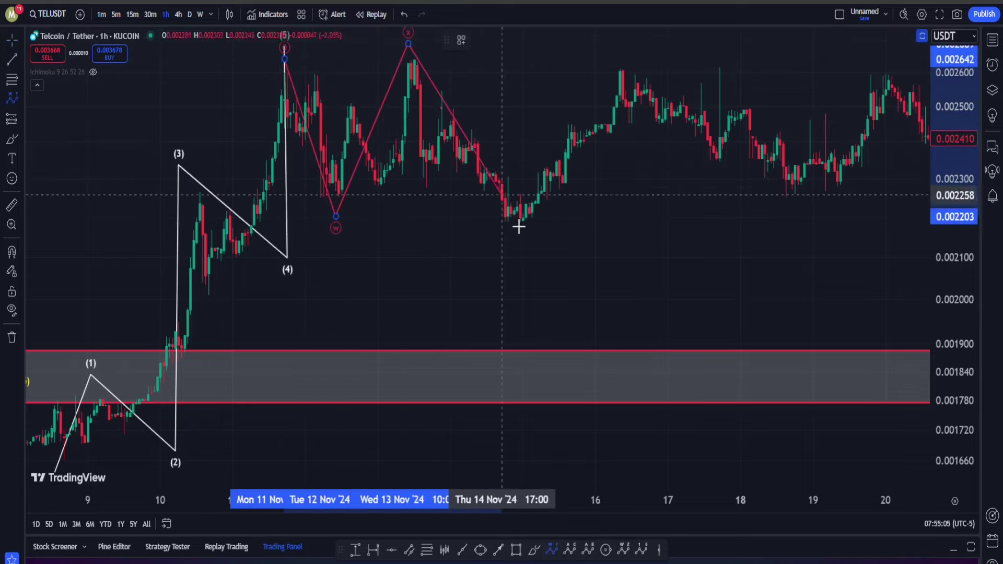
{"action": "left_click", "coordinate": [519, 227]}
Step: Draw an Elliott impulse wave from the red wave y low at about 0.00216 to the 16 November high at about 0.00261
{"action": "left_click_drag", "start_coordinate": [774, 209], "coordinate": [544, 284]}
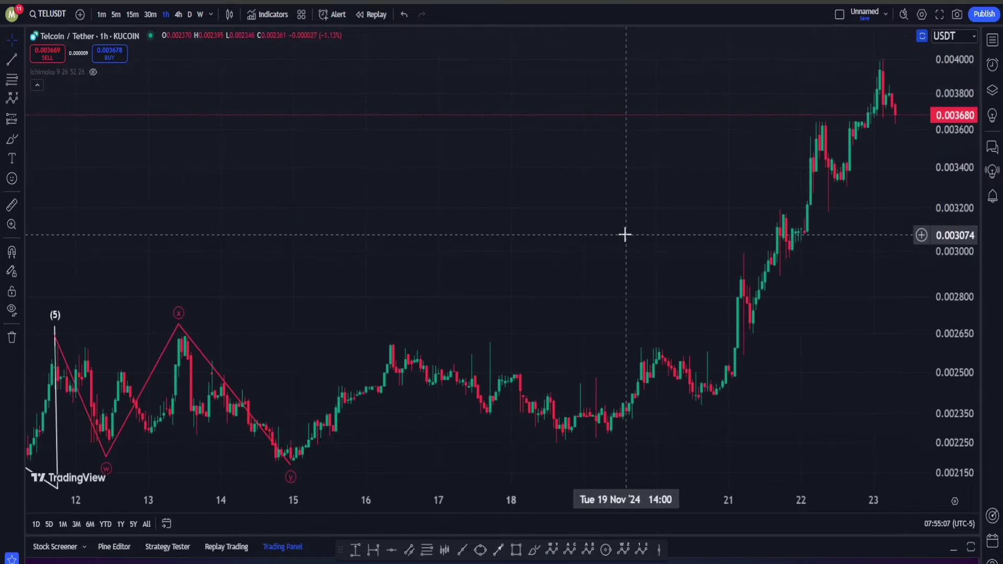
{"action": "scroll", "coordinate": [625, 235], "scroll_direction": "down", "scroll_amount": 1}
{"action": "left_click_drag", "start_coordinate": [490, 240], "coordinate": [733, 256]}
{"action": "scroll", "coordinate": [604, 190], "scroll_direction": "down", "scroll_amount": 1}
{"action": "left_click_drag", "start_coordinate": [556, 242], "coordinate": [686, 251]}
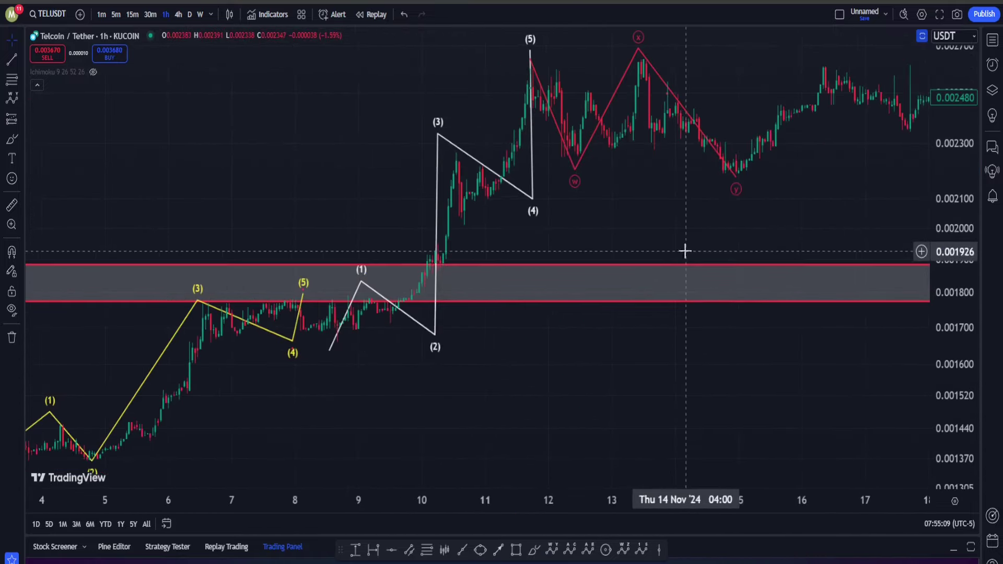
{"action": "scroll", "coordinate": [685, 252], "scroll_direction": "right", "scroll_amount": 3}
{"action": "scroll", "coordinate": [531, 181], "scroll_direction": "up", "scroll_amount": 5}
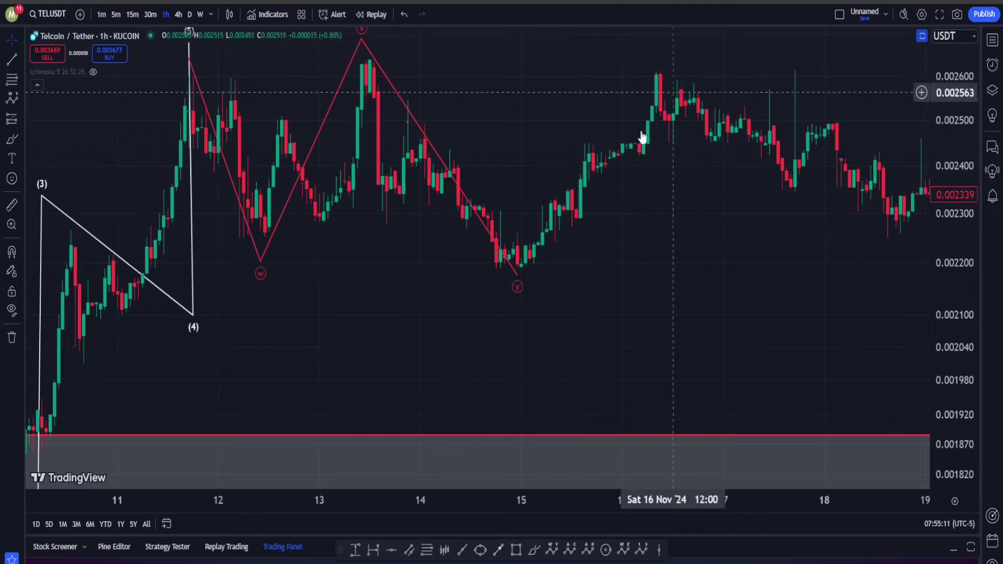
{"action": "left_click_drag", "start_coordinate": [643, 137], "coordinate": [616, 251]}
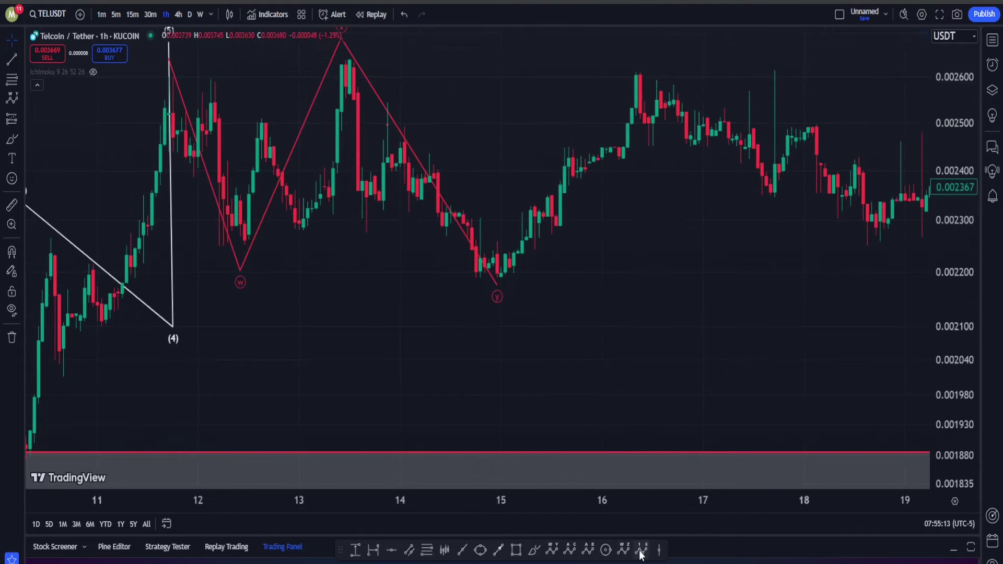
{"action": "left_click", "coordinate": [493, 294]}
{"action": "left_click", "coordinate": [531, 192]}
{"action": "left_click", "coordinate": [556, 247]}
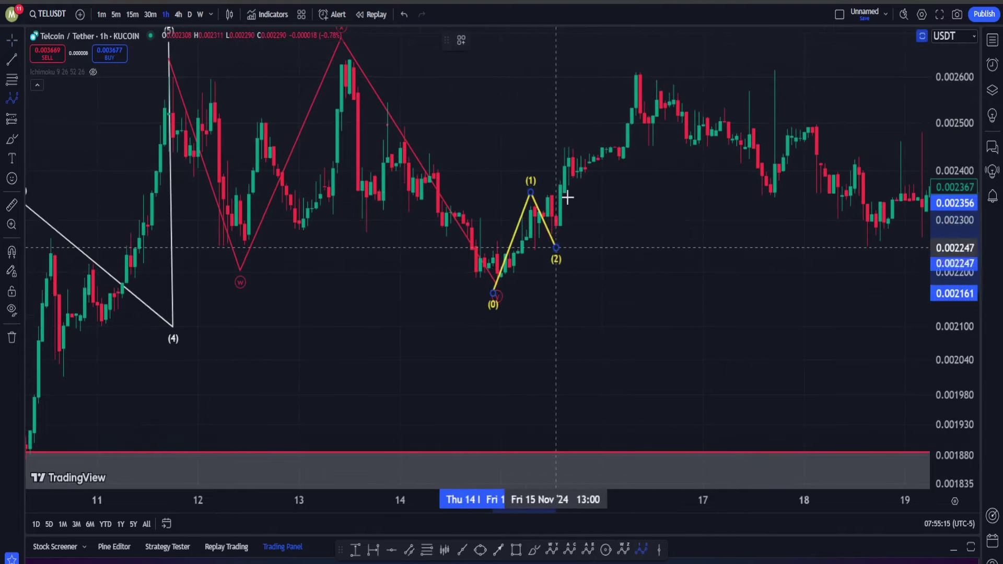
{"action": "left_click", "coordinate": [641, 177]}
{"action": "left_click", "coordinate": [646, 77]}
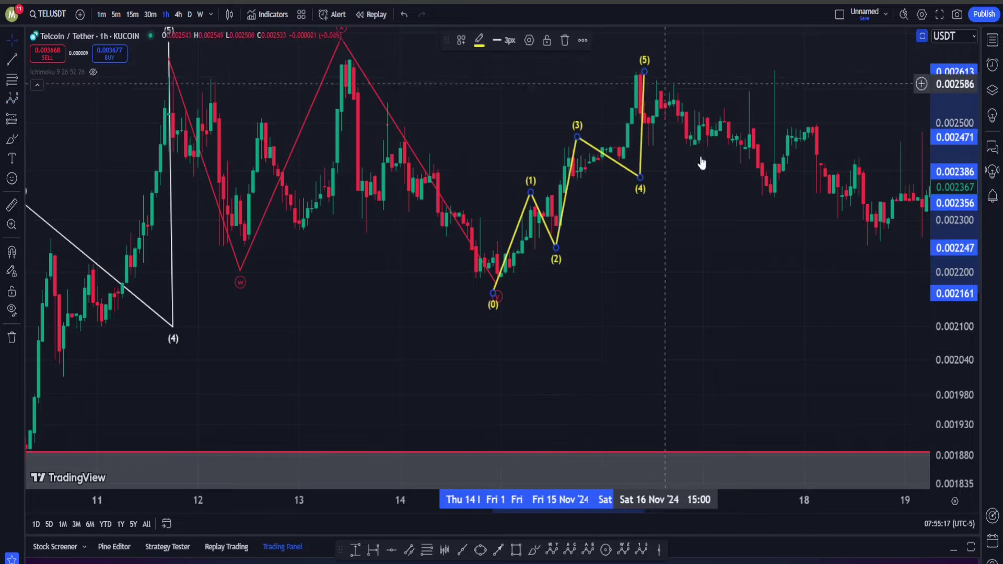
Step: Draw an Elliott impulse wave from about 0.00209 on 14 November, with (1) at 0.00290, (2) at 0.00220, (3) at 0.00412 and (4)-(5) projected ahead
{"action": "scroll", "coordinate": [755, 224], "scroll_direction": "down", "scroll_amount": 4}
{"action": "scroll", "coordinate": [672, 329], "scroll_direction": "left", "scroll_amount": 6}
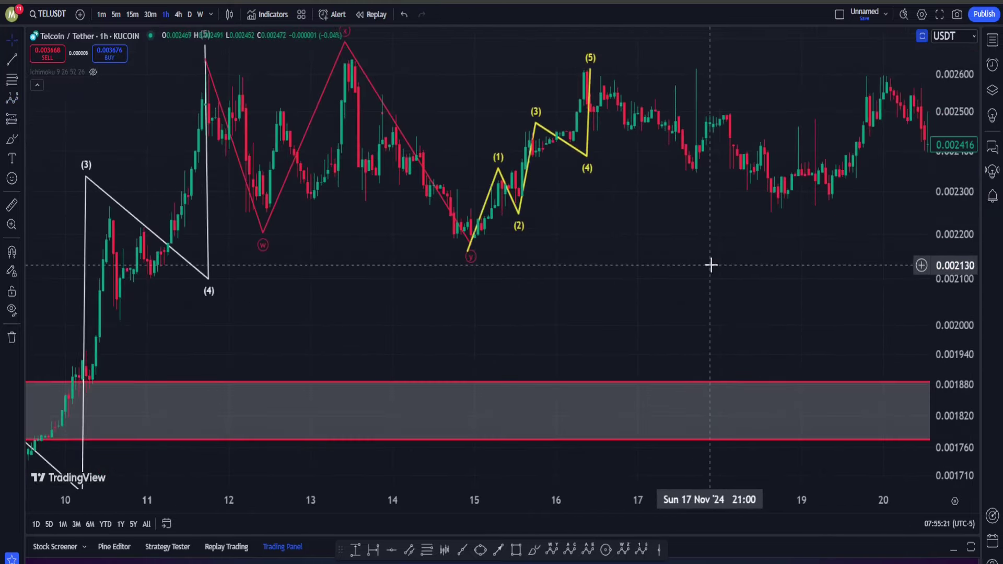
{"action": "scroll", "coordinate": [679, 297], "scroll_direction": "down", "scroll_amount": 2}
{"action": "scroll", "coordinate": [664, 301], "scroll_direction": "down", "scroll_amount": 3}
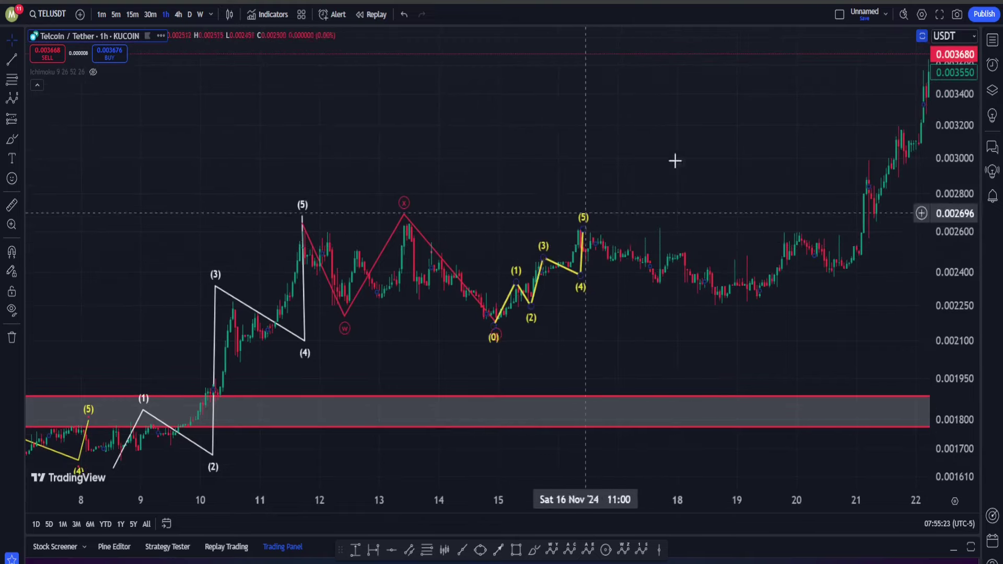
{"action": "left_click_drag", "start_coordinate": [757, 200], "coordinate": [636, 230]}
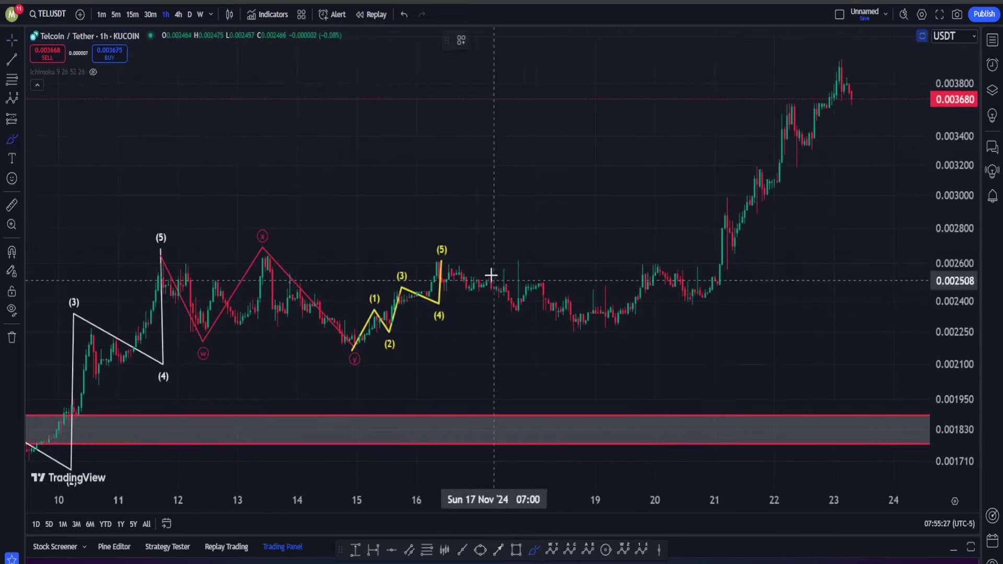
{"action": "scroll", "coordinate": [750, 230], "scroll_direction": "down", "scroll_amount": 3}
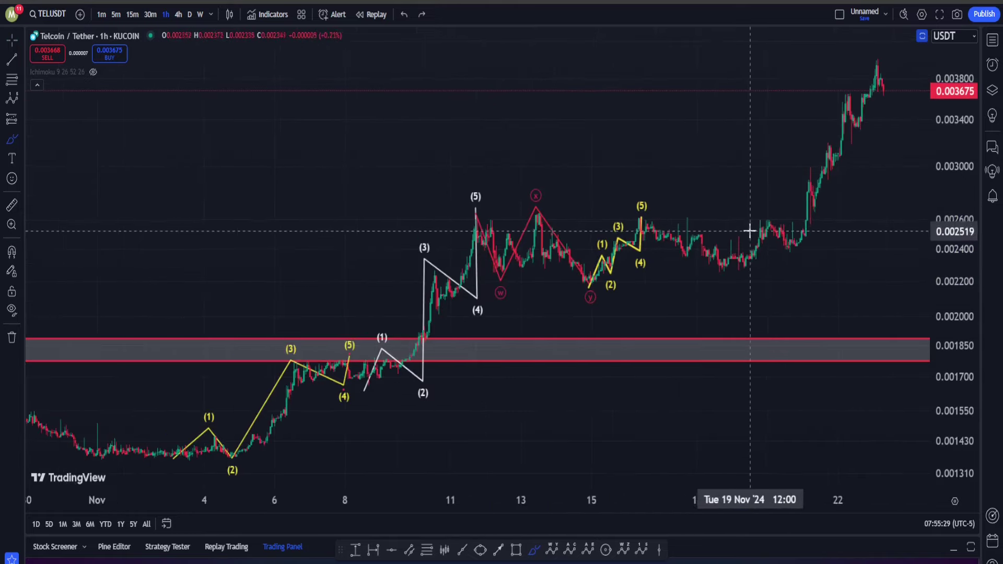
{"action": "left_click_drag", "start_coordinate": [750, 230], "coordinate": [557, 475]}
{"action": "left_click", "coordinate": [641, 550]}
{"action": "left_click", "coordinate": [393, 303]}
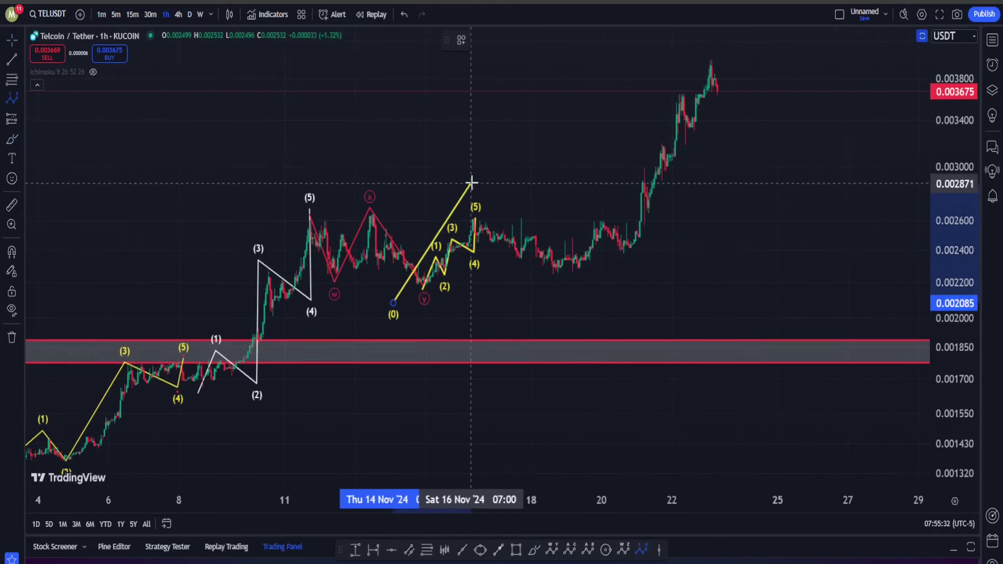
{"action": "left_click", "coordinate": [514, 201]}
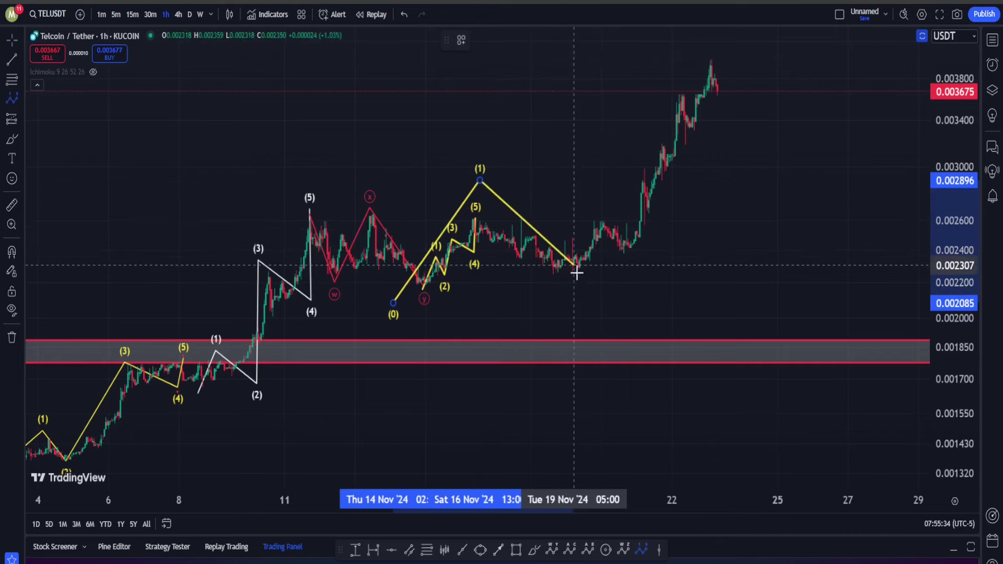
{"action": "left_click", "coordinate": [563, 283]}
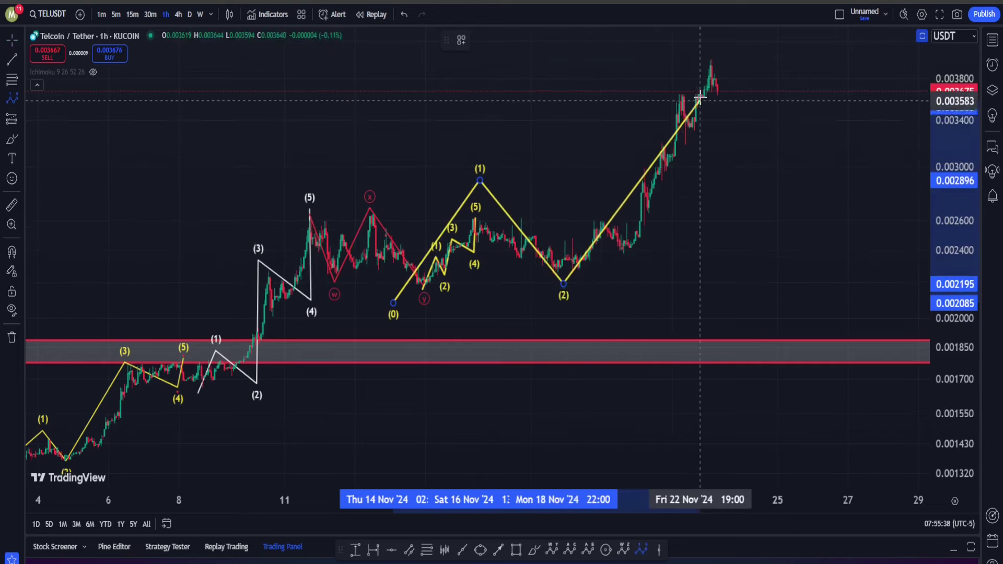
{"action": "left_click", "coordinate": [827, 103]}
{"action": "left_click", "coordinate": [854, 46]}
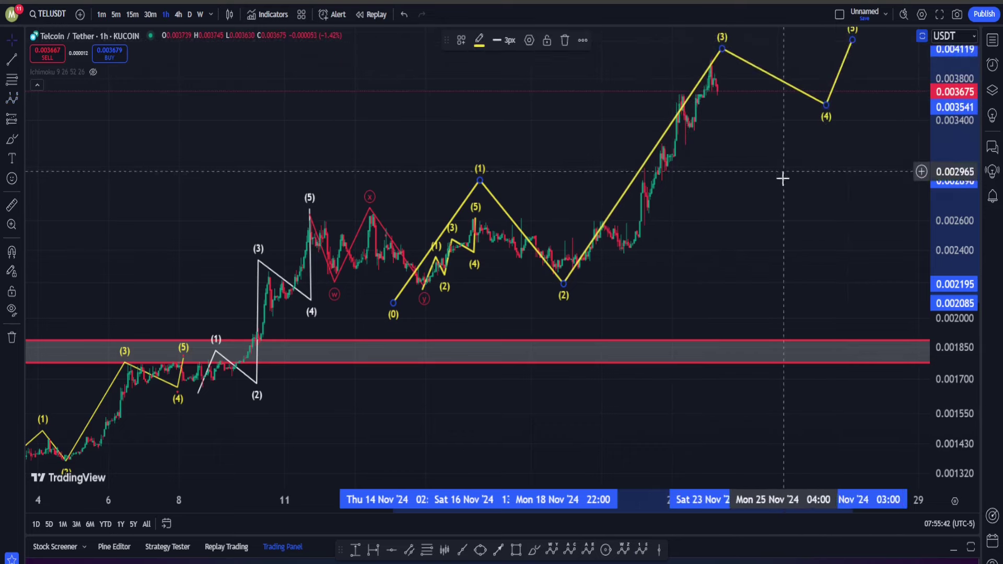
Step: Draw a five-wave impulse inside the larger wave (3), from about 0.00227 to 0.00400, and raise the larger wave's (3) point to about 0.00423
{"action": "left_click_drag", "start_coordinate": [782, 177], "coordinate": [658, 216]}
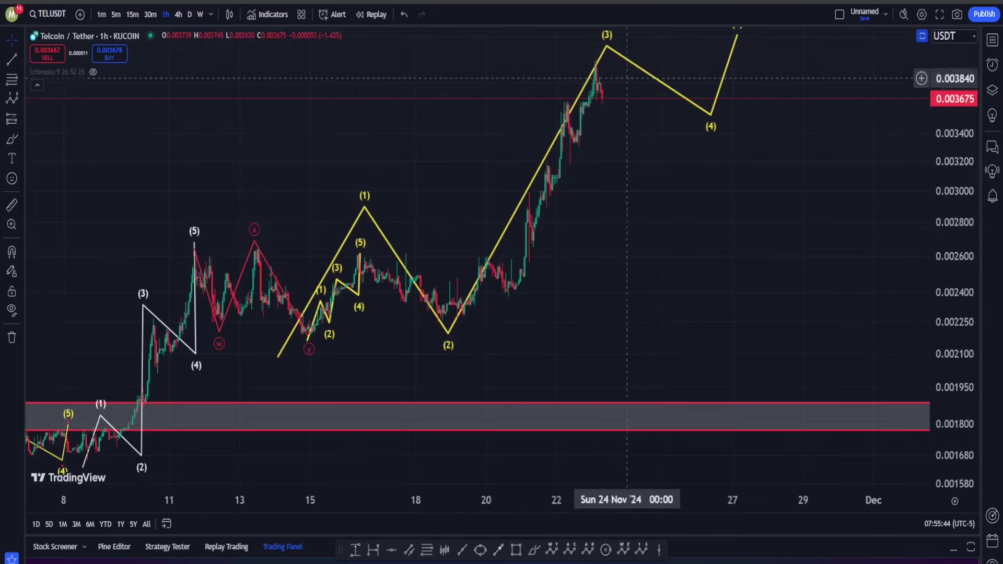
{"action": "left_click_drag", "start_coordinate": [940, 126], "coordinate": [940, 174]}
{"action": "left_click_drag", "start_coordinate": [645, 246], "coordinate": [629, 311]}
{"action": "scroll", "coordinate": [594, 278], "scroll_direction": "up", "scroll_amount": 2}
{"action": "left_click_drag", "start_coordinate": [497, 287], "coordinate": [579, 351]}
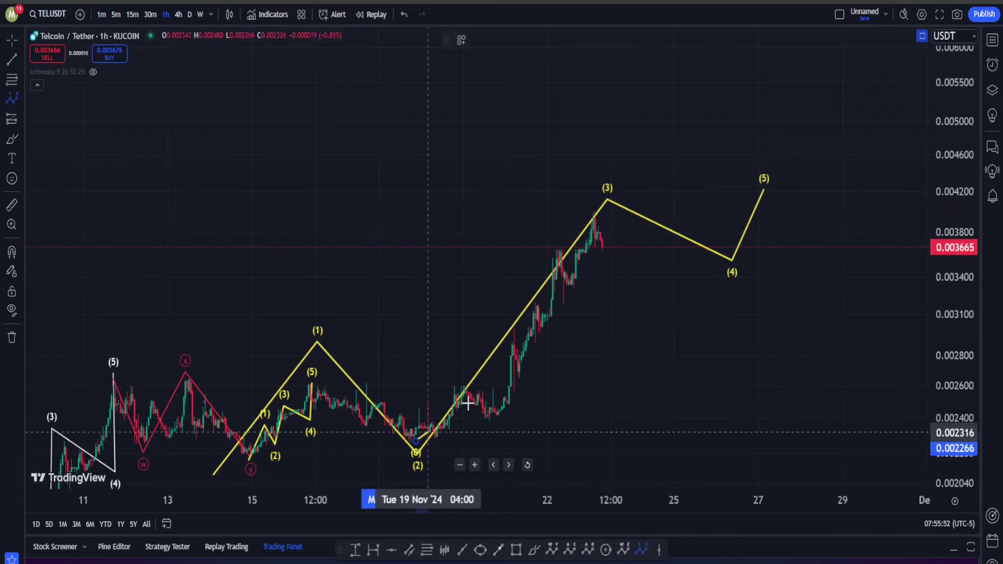
{"action": "left_click", "coordinate": [472, 376]}
{"action": "left_click", "coordinate": [489, 422]}
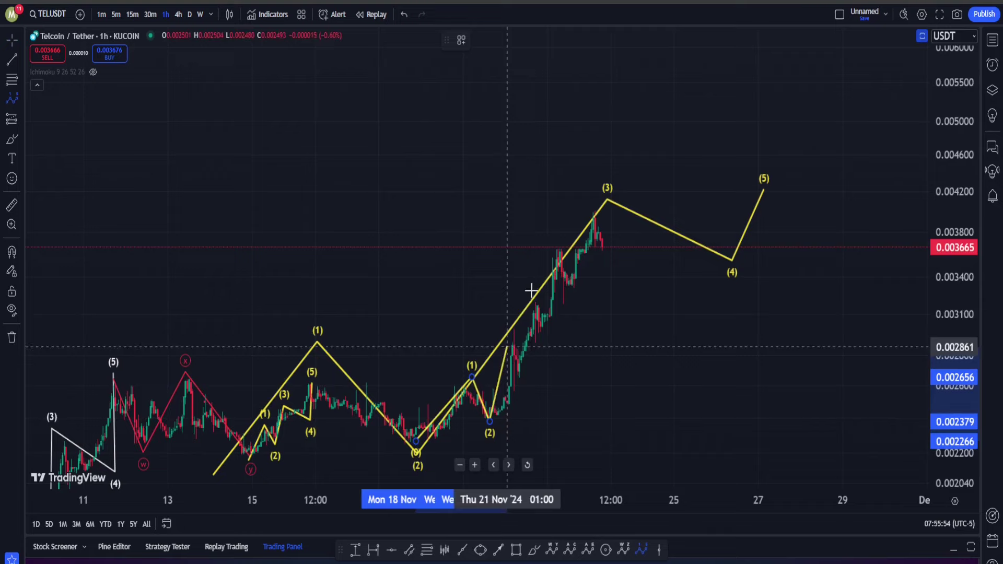
{"action": "left_click", "coordinate": [553, 237]}
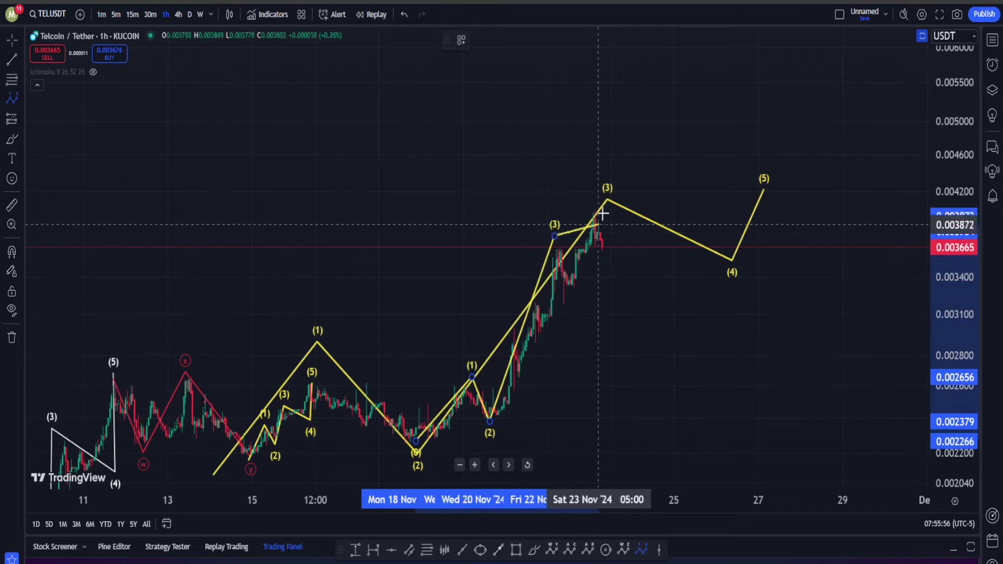
{"action": "left_click", "coordinate": [585, 302]}
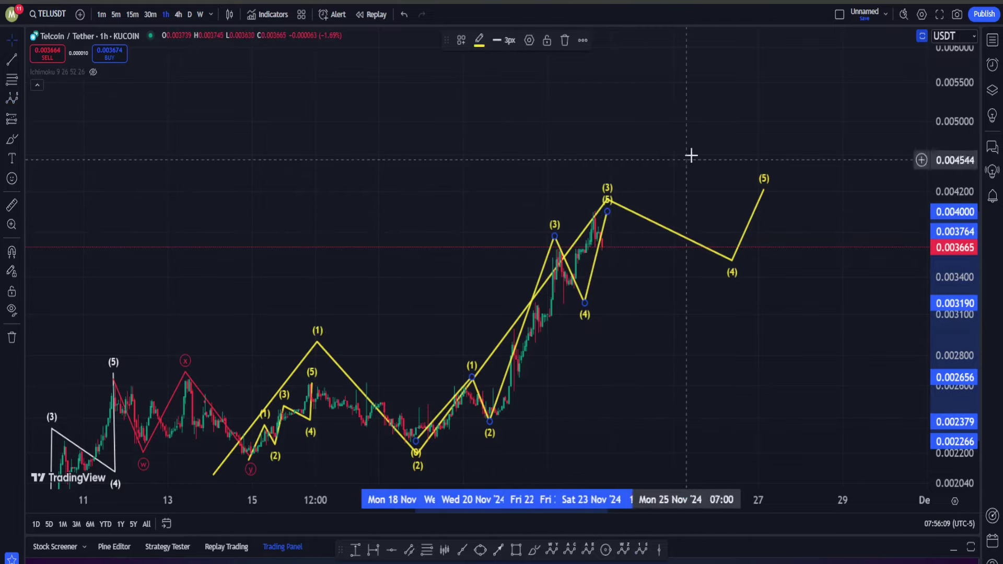
{"action": "mouse_move", "coordinate": [608, 199]}
{"action": "left_mouse_down"}
{"action": "mouse_move", "coordinate": [618, 193]}
{"action": "mouse_move", "coordinate": [607, 193]}
{"action": "left_mouse_up"}
Step: Sketch a sideways consolidation from the current price to 27 November and a rally to about 0.0055 with the Brush
{"action": "mouse_move", "coordinate": [857, 219]}
{"action": "left_mouse_down"}
{"action": "mouse_move", "coordinate": [728, 240]}
{"action": "mouse_move", "coordinate": [653, 312]}
{"action": "left_mouse_up"}
{"action": "left_click", "coordinate": [533, 550]}
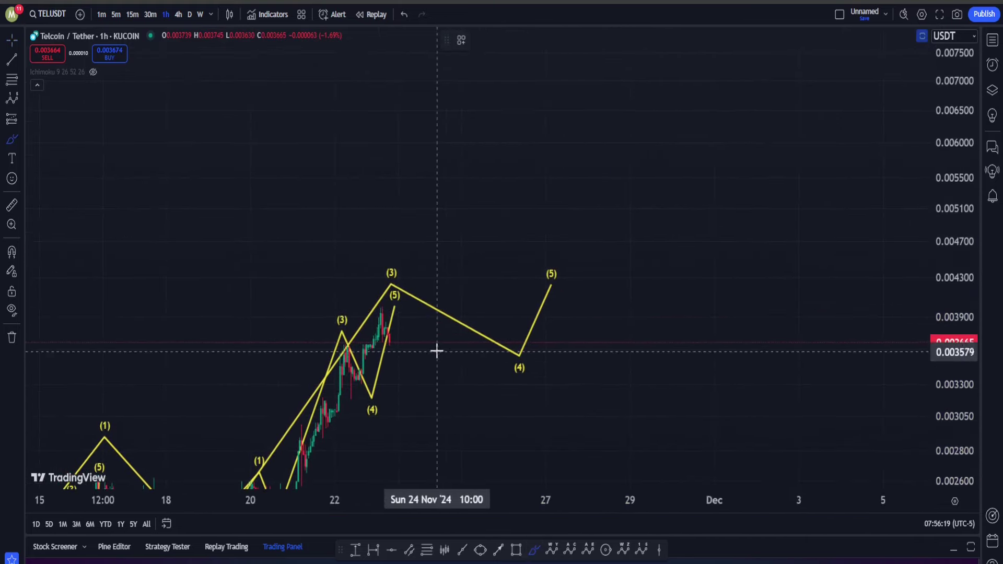
{"action": "left_click", "coordinate": [390, 336]}
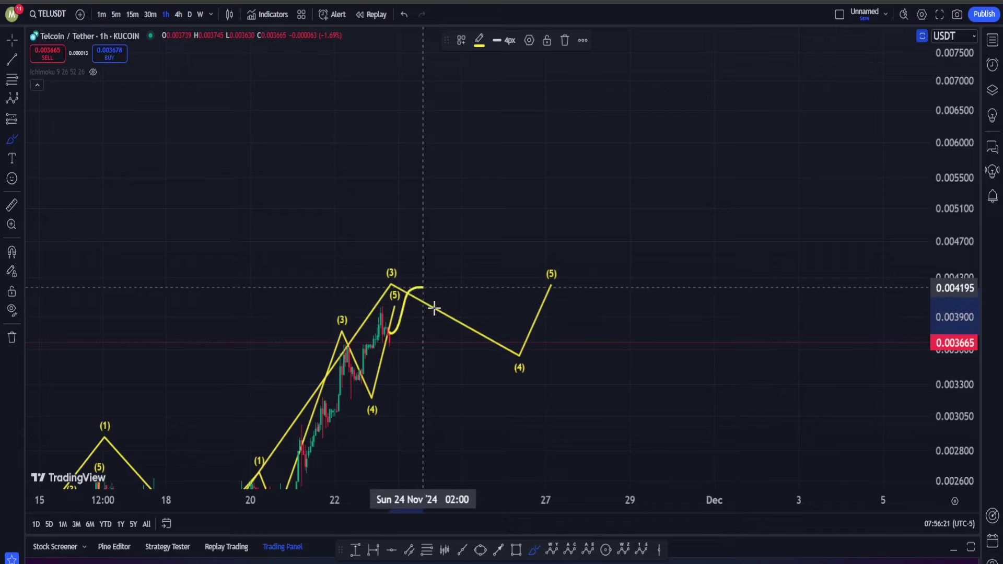
{"action": "mouse_move", "coordinate": [434, 309]}
{"action": "left_mouse_down"}
{"action": "mouse_move", "coordinate": [457, 289]}
{"action": "mouse_move", "coordinate": [519, 293]}
{"action": "left_mouse_up"}
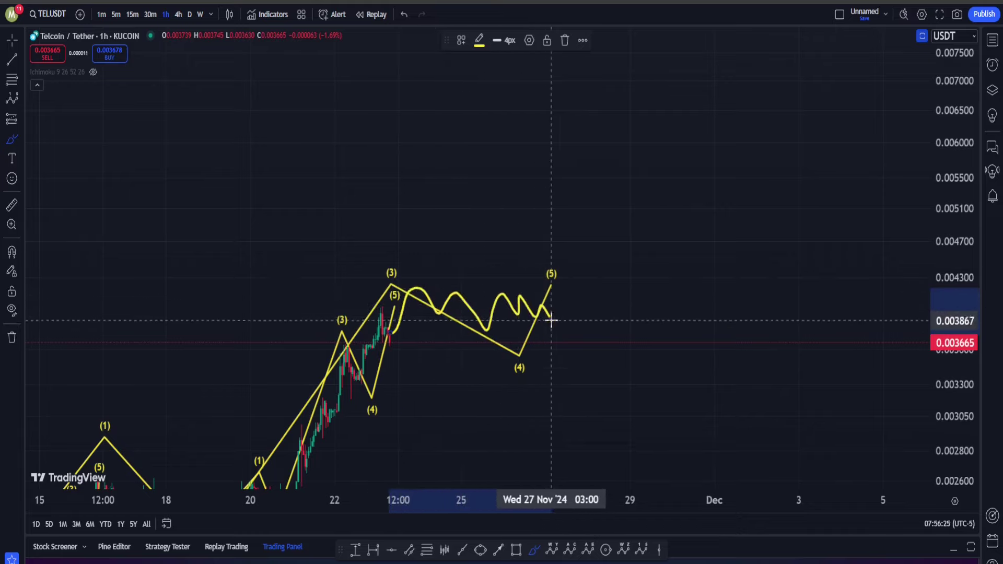
{"action": "left_click", "coordinate": [619, 179]}
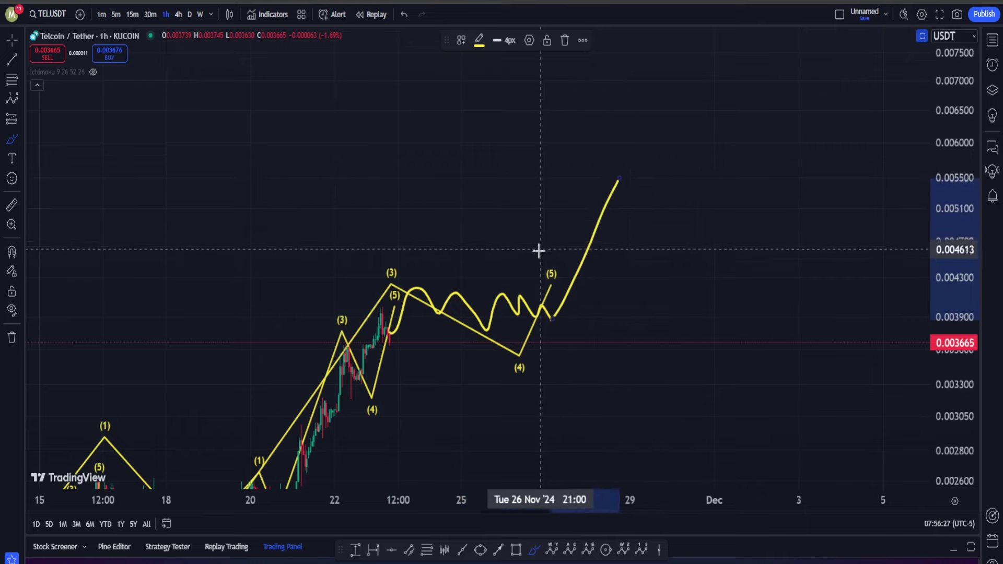
Step: Move the projected wave (5) point up to about 0.00583 near 28 November, and undo that move and the Brush sketches
{"action": "double_click", "coordinate": [554, 281]}
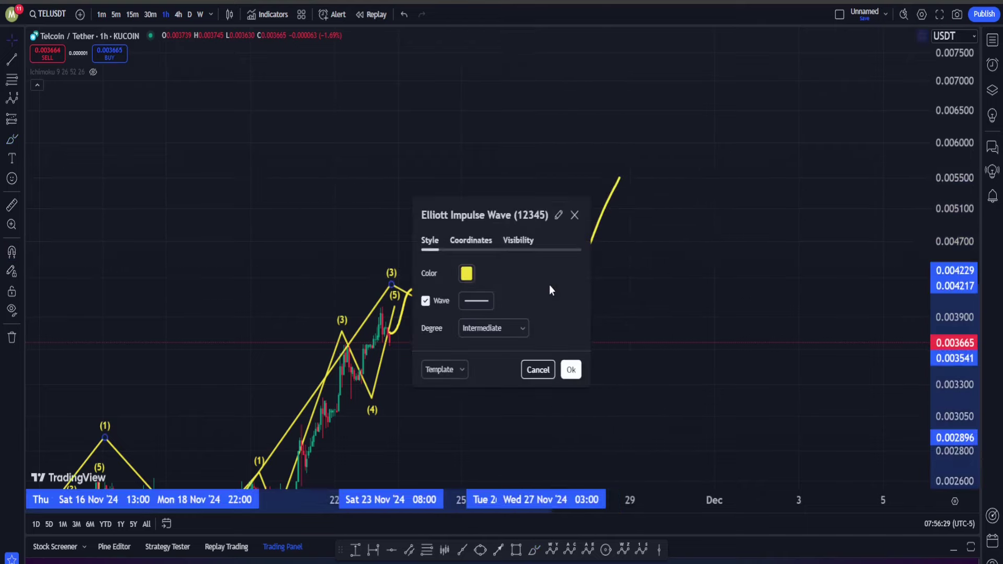
{"action": "key", "text": "Escape"}
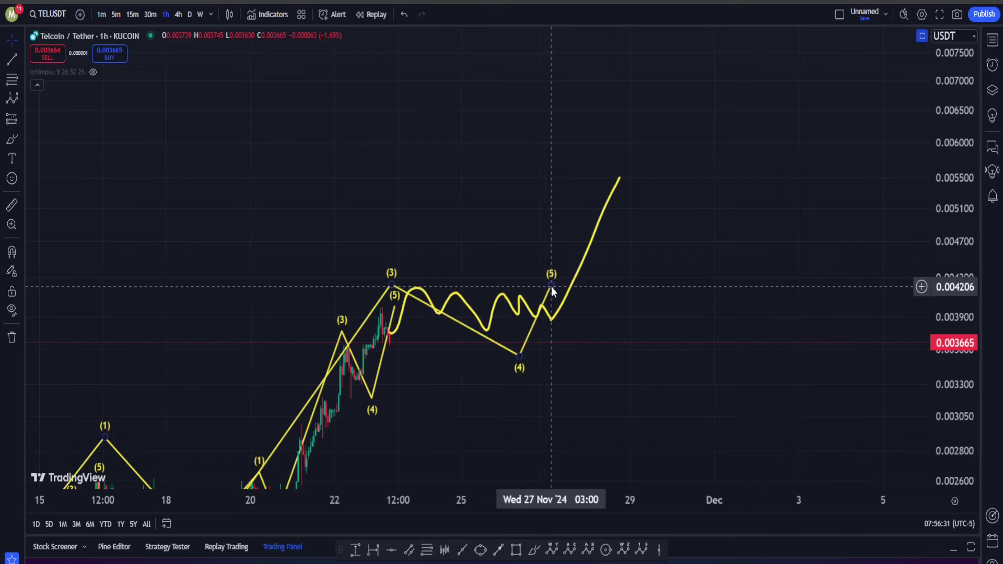
{"action": "mouse_move", "coordinate": [551, 286]}
{"action": "left_mouse_down"}
{"action": "mouse_move", "coordinate": [644, 165]}
{"action": "mouse_move", "coordinate": [634, 156]}
{"action": "left_mouse_up"}
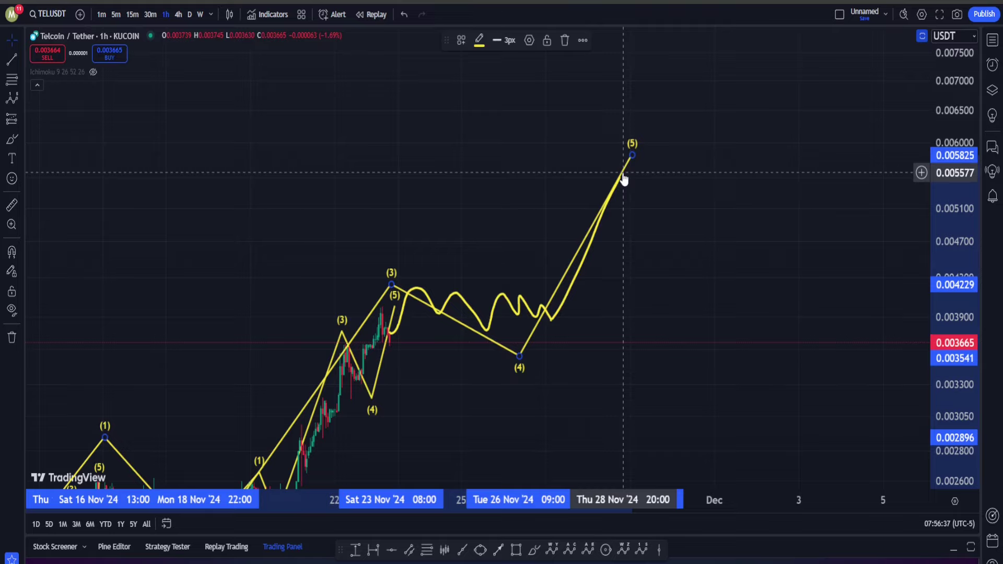
{"action": "key", "text": "ctrl+z"}
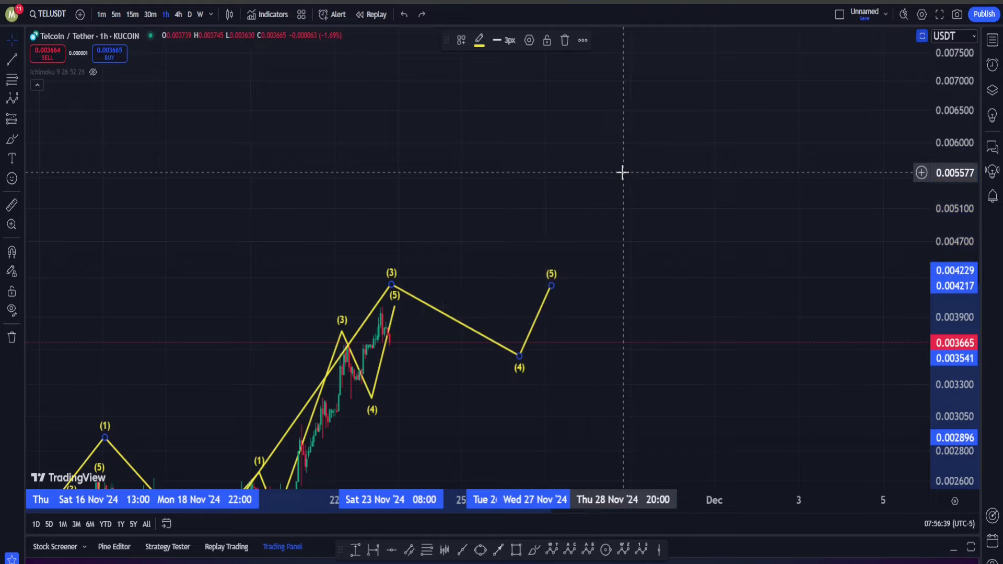
Step: Examine the whole wave count from the October ABC correction through the grey zone to the projected late-November wave (5)
{"action": "scroll", "coordinate": [607, 220], "scroll_direction": "down", "scroll_amount": 3}
{"action": "right_click", "coordinate": [732, 265]}
{"action": "left_click_drag", "start_coordinate": [499, 251], "coordinate": [627, 59]}
{"action": "left_click_drag", "start_coordinate": [463, 185], "coordinate": [582, 85]}
{"action": "scroll", "coordinate": [636, 159], "scroll_direction": "down", "scroll_amount": 3}
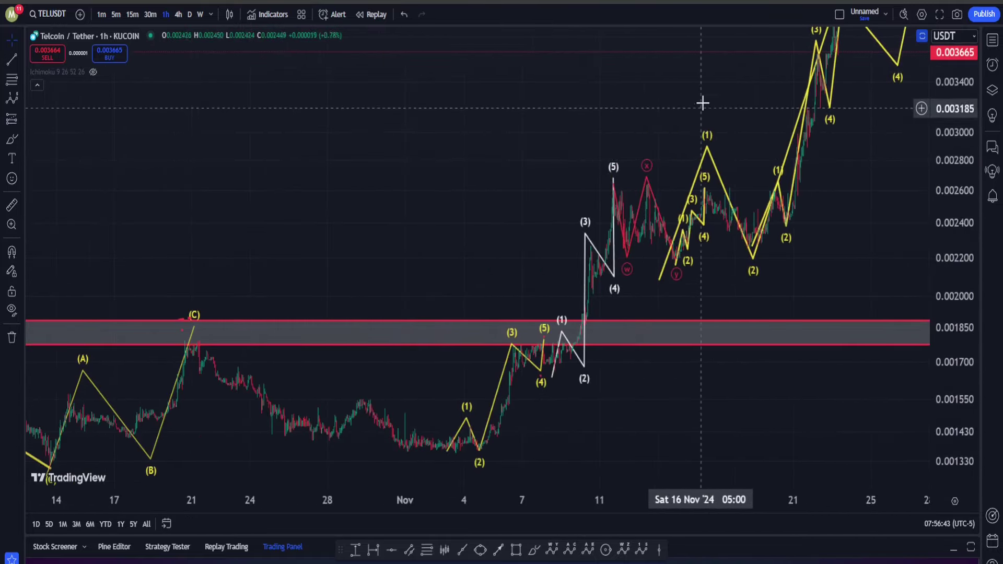
{"action": "left_click_drag", "start_coordinate": [692, 97], "coordinate": [366, 117]}
{"action": "scroll", "coordinate": [542, 231], "scroll_direction": "down", "scroll_amount": 3}
{"action": "scroll", "coordinate": [742, 222], "scroll_direction": "up", "scroll_amount": 1}
{"action": "left_click_drag", "start_coordinate": [716, 217], "coordinate": [815, 273]}
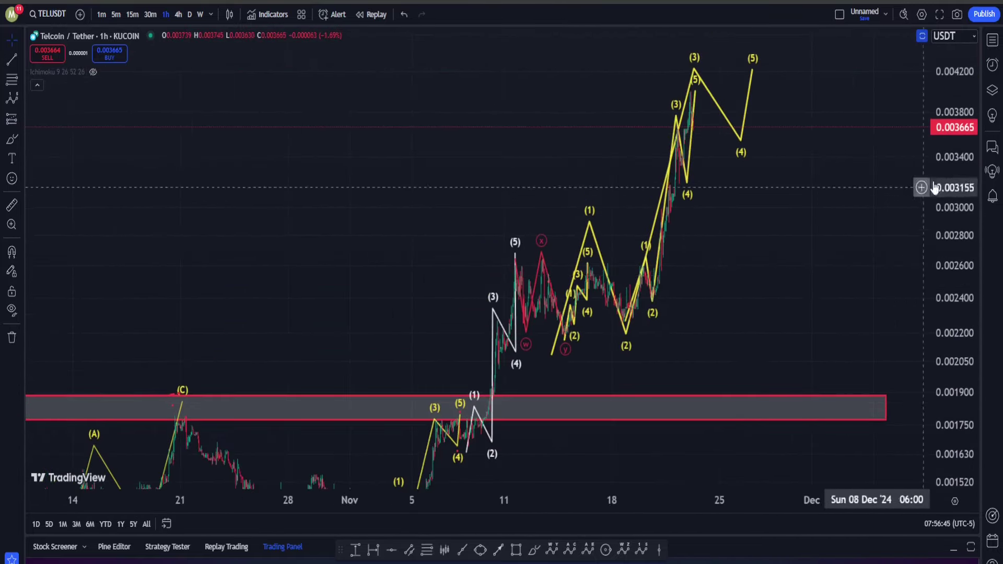
{"action": "left_click_drag", "start_coordinate": [935, 209], "coordinate": [935, 370]}
{"action": "left_click_drag", "start_coordinate": [768, 236], "coordinate": [542, 237]}
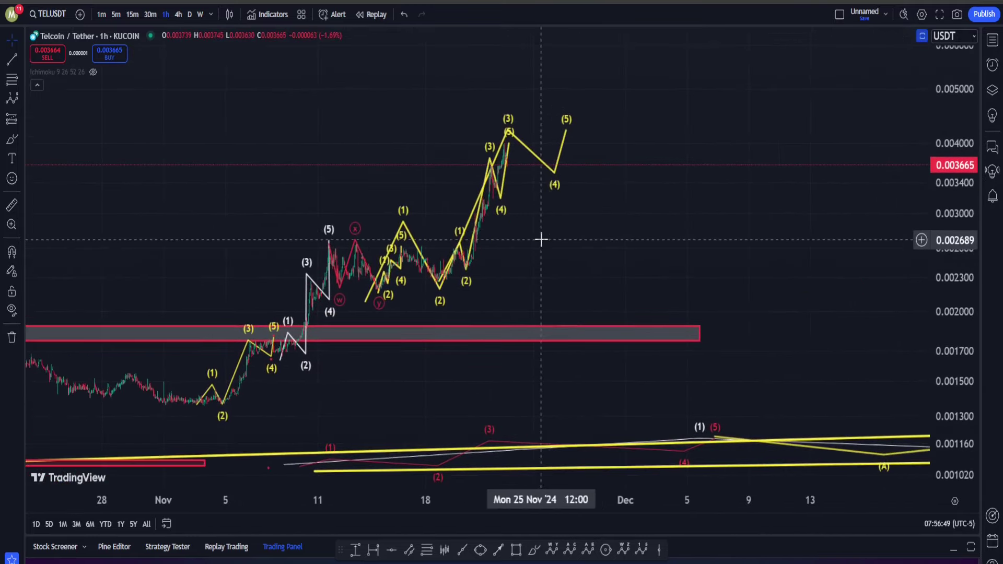
{"action": "left_click_drag", "start_coordinate": [620, 257], "coordinate": [580, 268]}
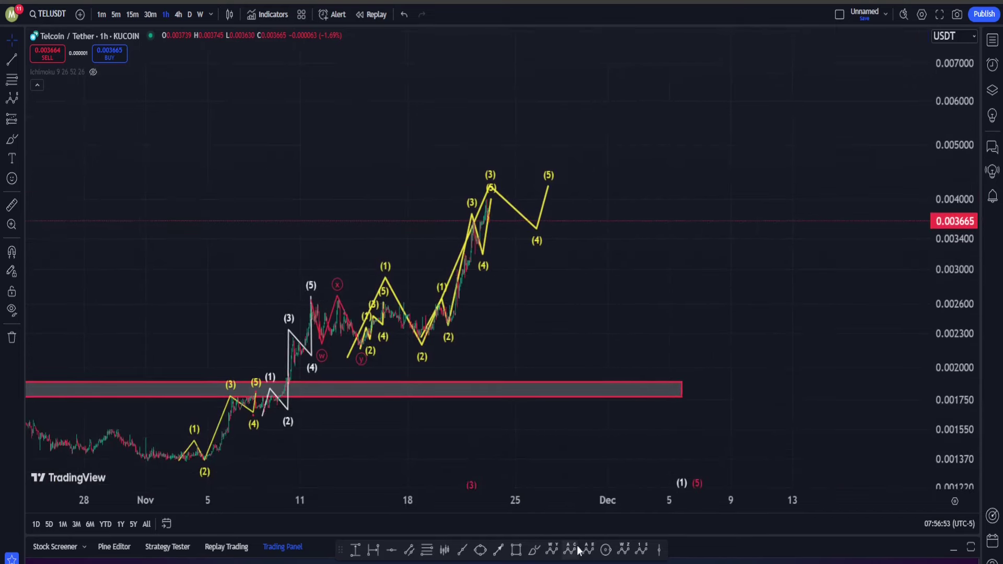
Step: Draw a larger impulse wave from about 0.00126 on 2 November to a projected (5) near 0.0055, and raise the existing projected (5) to about 0.00525
{"action": "left_click", "coordinate": [646, 553]}
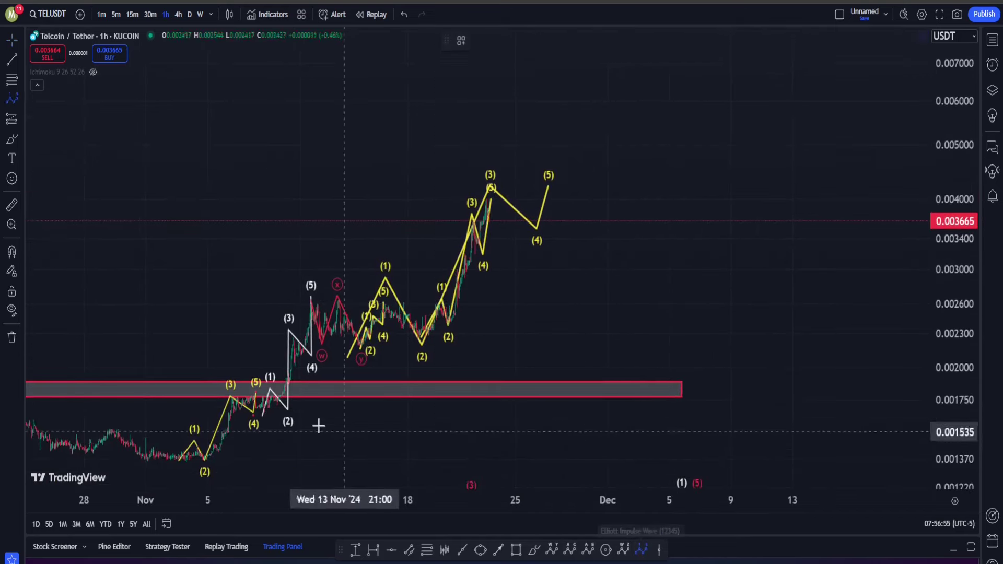
{"action": "left_click", "coordinate": [175, 479]}
{"action": "left_click", "coordinate": [248, 347]}
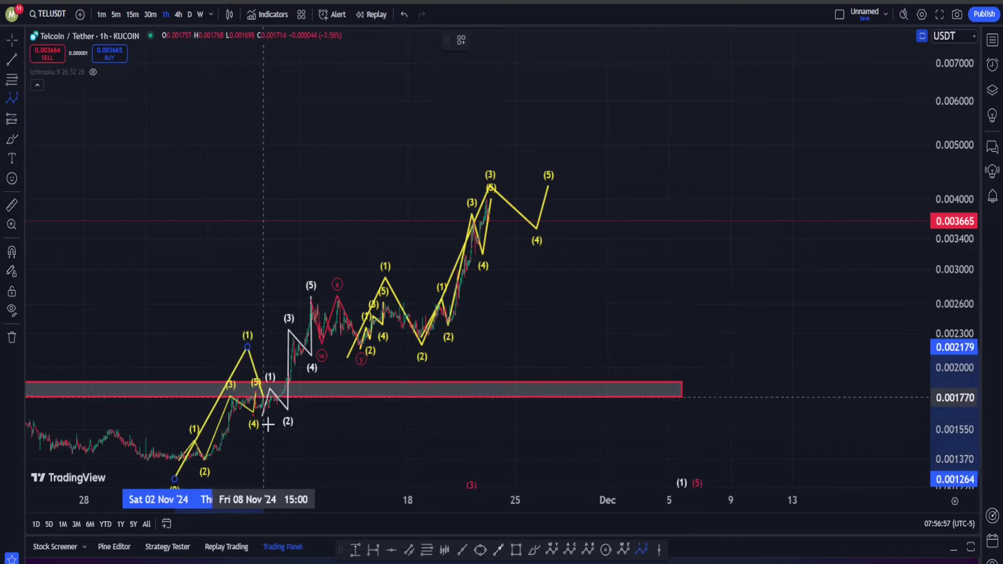
{"action": "left_click", "coordinate": [263, 438]}
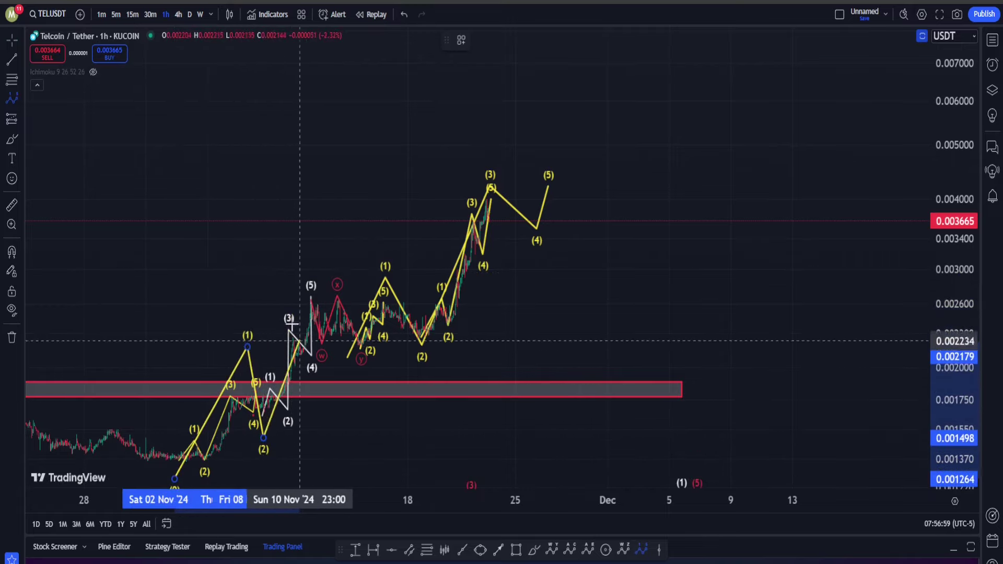
{"action": "left_click", "coordinate": [313, 258]}
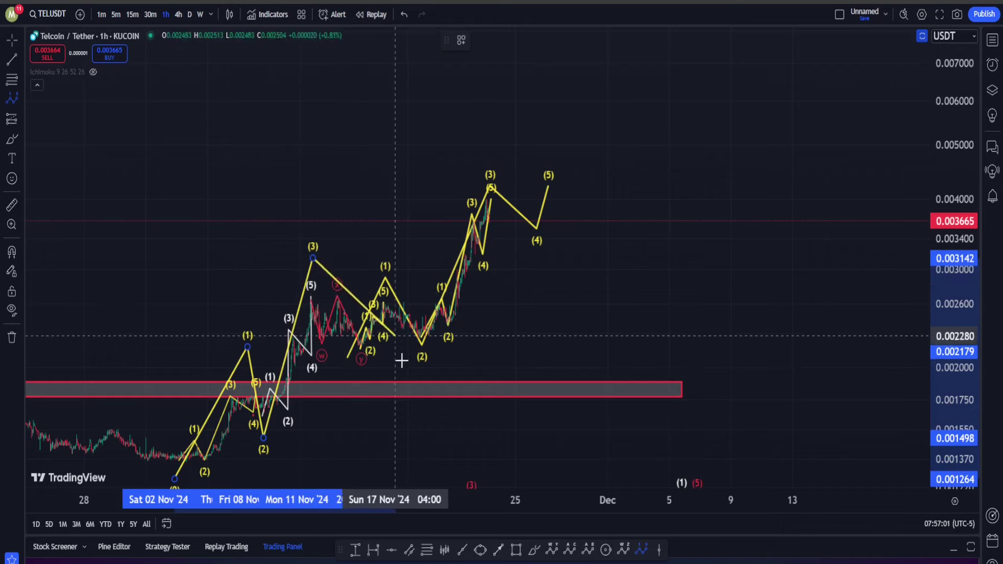
{"action": "left_click", "coordinate": [349, 370]}
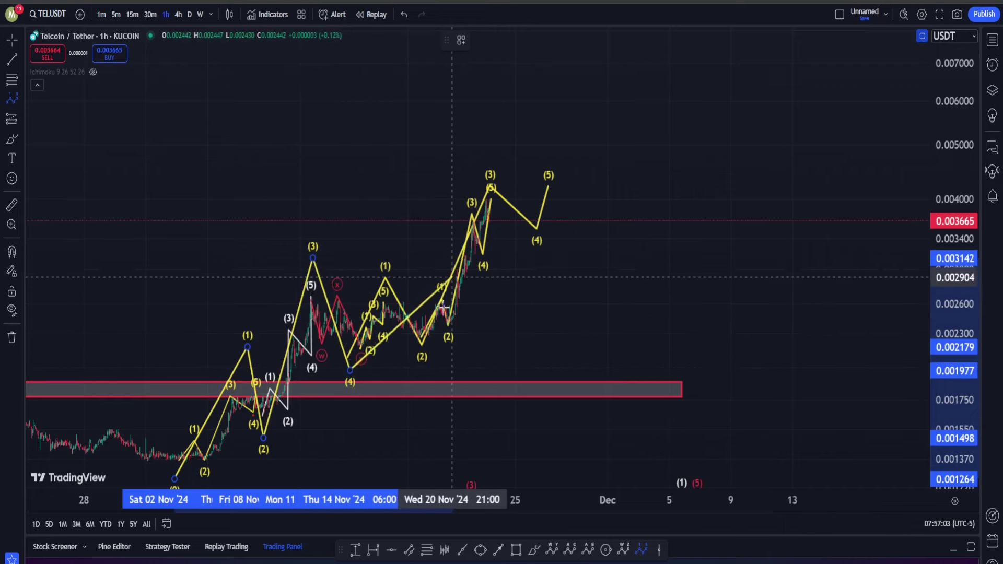
{"action": "left_click", "coordinate": [552, 121]}
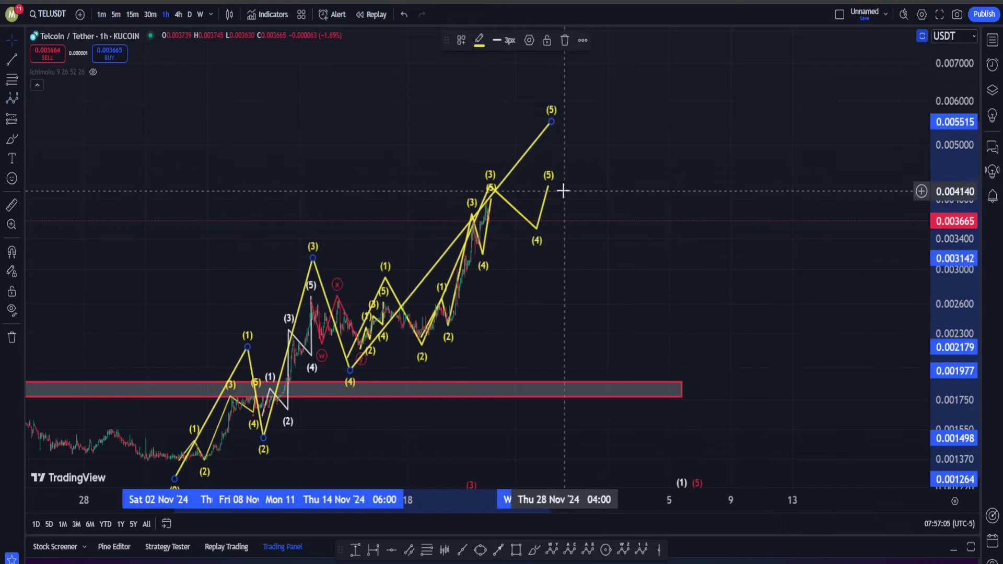
{"action": "left_click", "coordinate": [558, 134]}
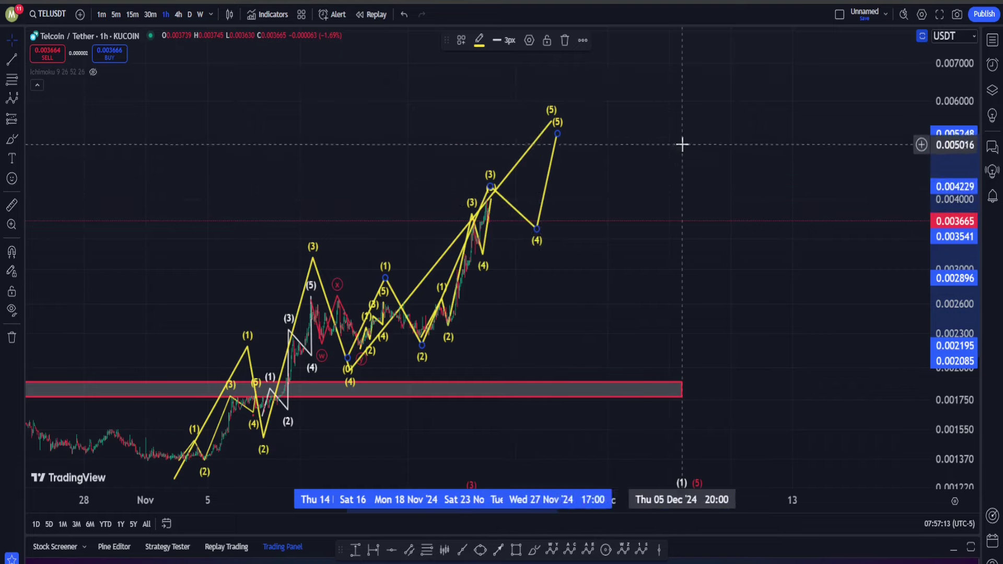
Step: Sketch a sideways correction from the projected wave (5) into mid-December followed by a rally above 0.008 with the Brush, and undo the sketch
{"action": "left_click_drag", "start_coordinate": [681, 143], "coordinate": [649, 204]}
{"action": "left_click", "coordinate": [535, 552]}
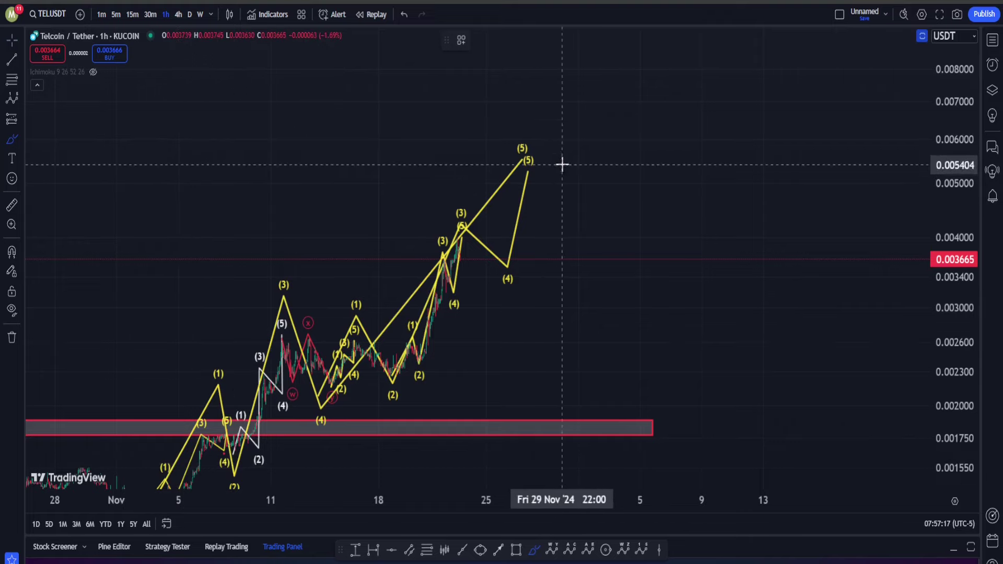
{"action": "mouse_move", "coordinate": [546, 166]}
{"action": "left_mouse_down"}
{"action": "mouse_move", "coordinate": [669, 187]}
{"action": "mouse_move", "coordinate": [752, 186]}
{"action": "mouse_move", "coordinate": [785, 202]}
{"action": "left_mouse_up"}
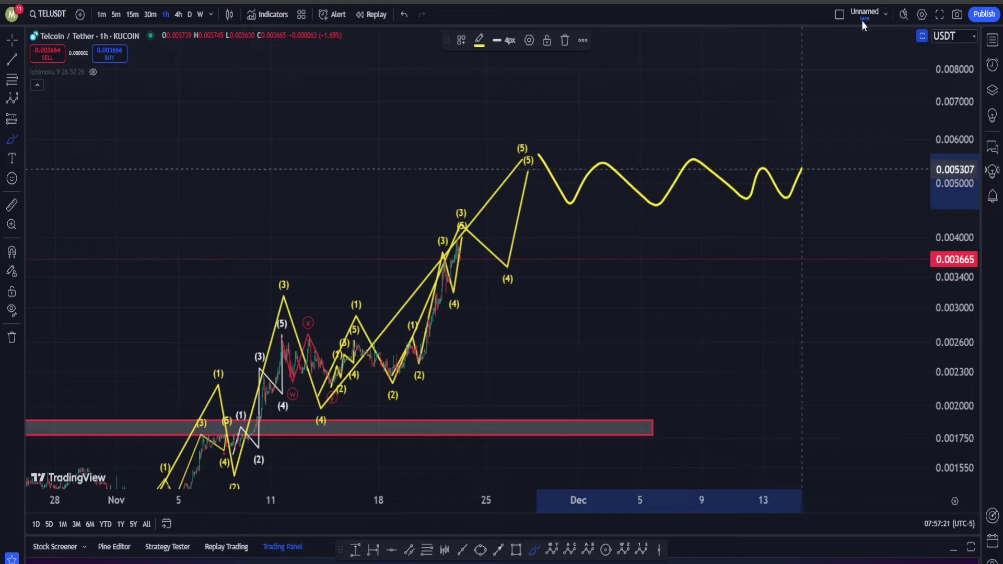
{"action": "left_click_drag", "start_coordinate": [802, 169], "coordinate": [866, 26]}
{"action": "left_click_drag", "start_coordinate": [839, 76], "coordinate": [835, 81]}
{"action": "key", "text": "ctrl+z"}
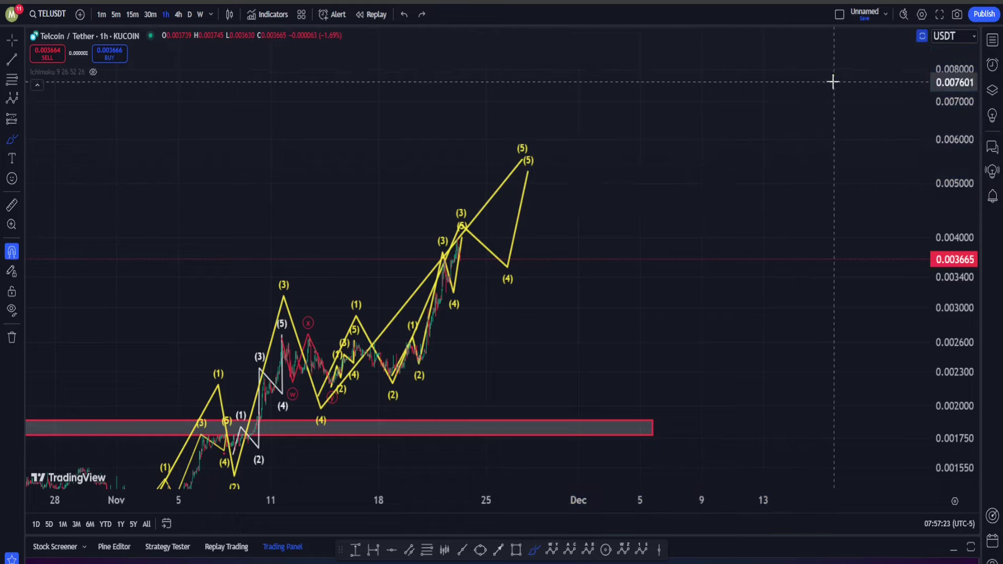
Step: Extend the red zone between about 0.00341 and 0.00361 from early July to about 19 December
{"action": "scroll", "coordinate": [578, 186], "scroll_direction": "down", "scroll_amount": 3}
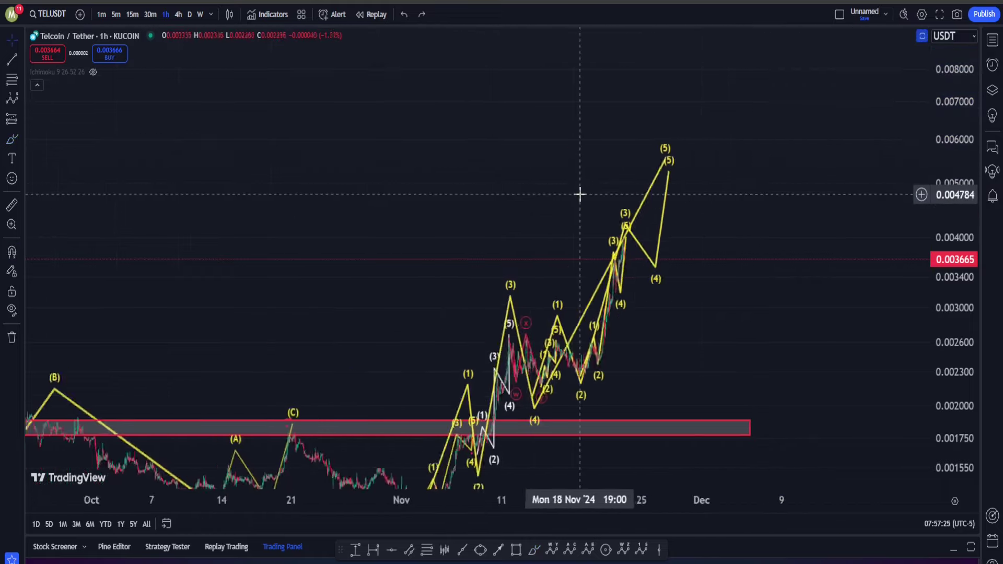
{"action": "scroll", "coordinate": [580, 195], "scroll_direction": "down", "scroll_amount": 5}
{"action": "right_click", "coordinate": [593, 163]}
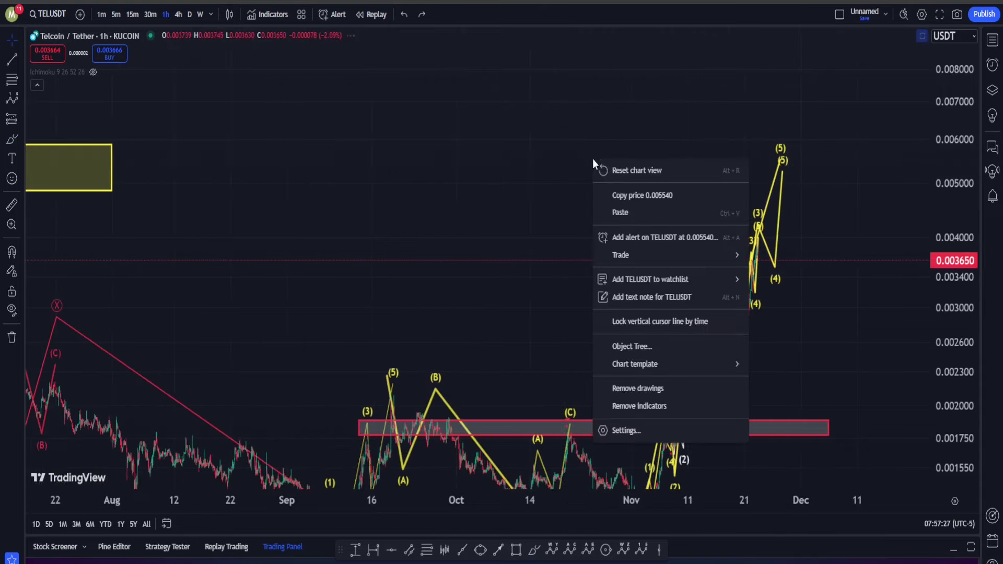
{"action": "left_click_drag", "start_coordinate": [445, 234], "coordinate": [570, 238]}
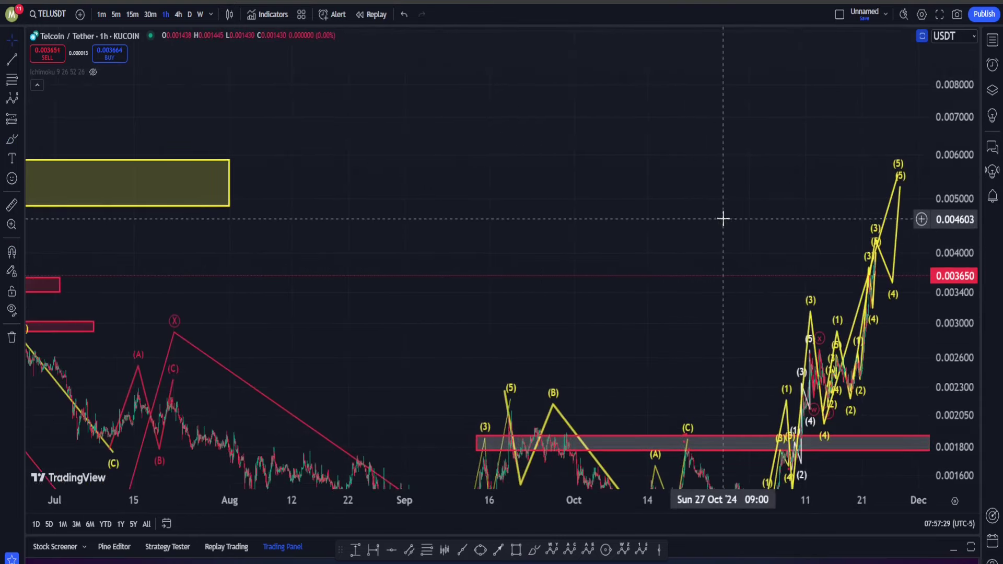
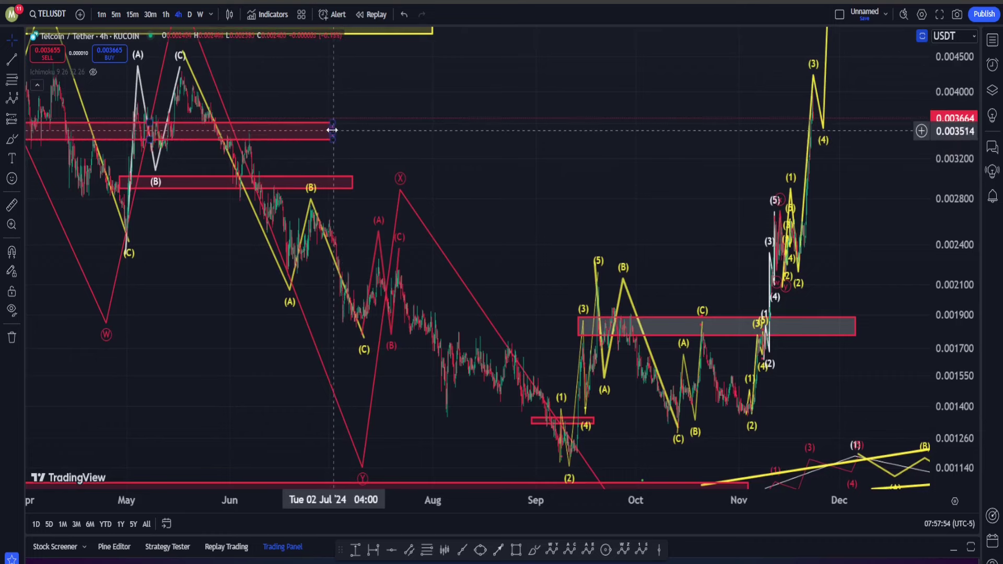
{"action": "left_click_drag", "start_coordinate": [333, 130], "coordinate": [869, 131]}
{"action": "left_click_drag", "start_coordinate": [883, 165], "coordinate": [902, 164]}
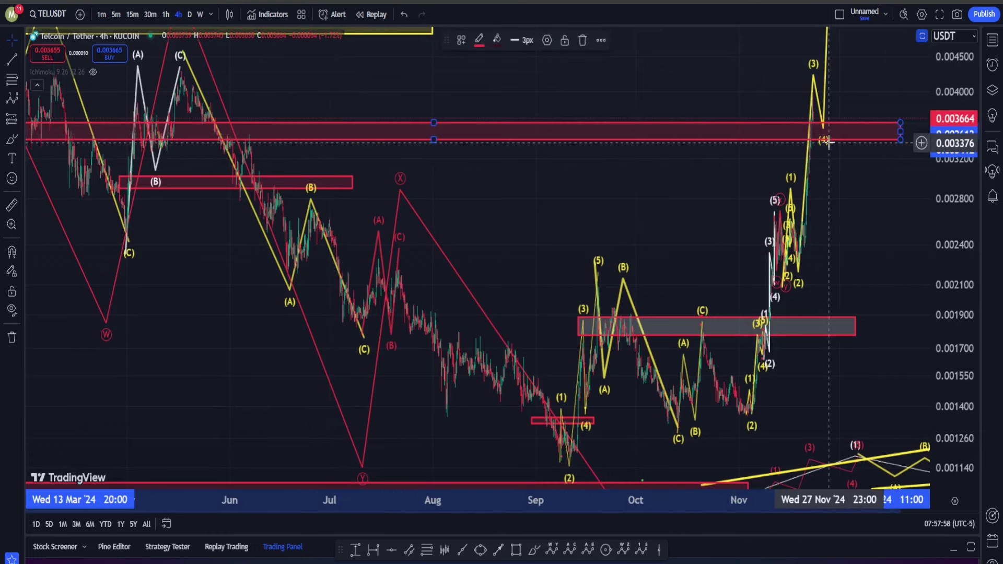
Step: Examine how the rally and the projected waves (3), (4) and (5) sit against the extended red zone
{"action": "scroll", "coordinate": [828, 142], "scroll_direction": "up", "scroll_amount": 10}
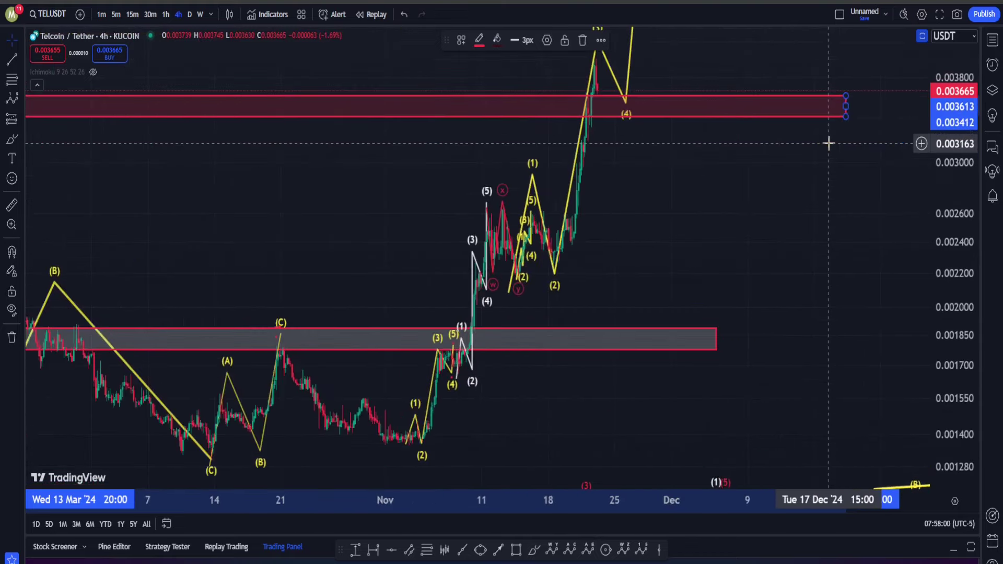
{"action": "left_click_drag", "start_coordinate": [516, 214], "coordinate": [715, 172]}
{"action": "left_click_drag", "start_coordinate": [946, 157], "coordinate": [943, 183]}
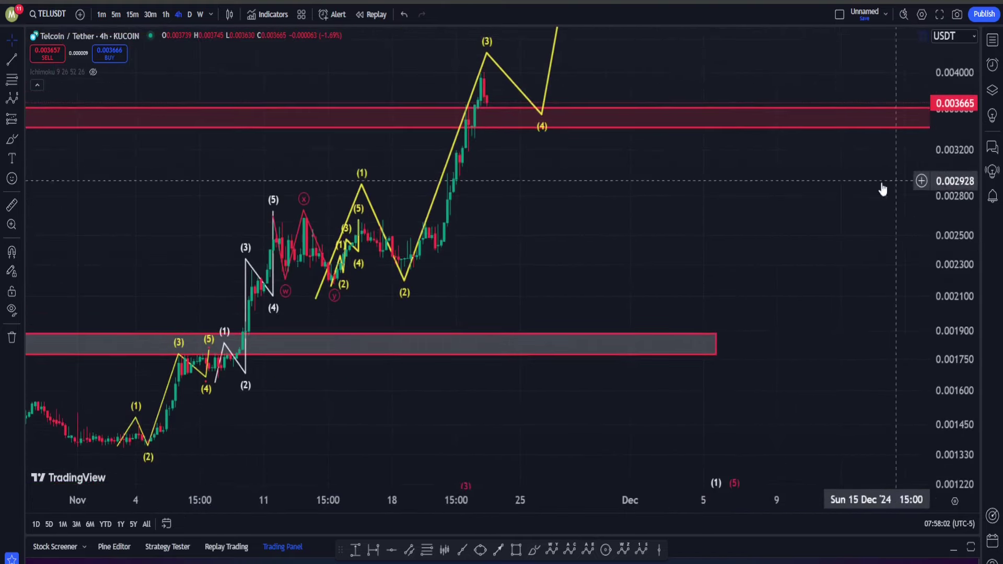
{"action": "left_click_drag", "start_coordinate": [836, 204], "coordinate": [799, 406]}
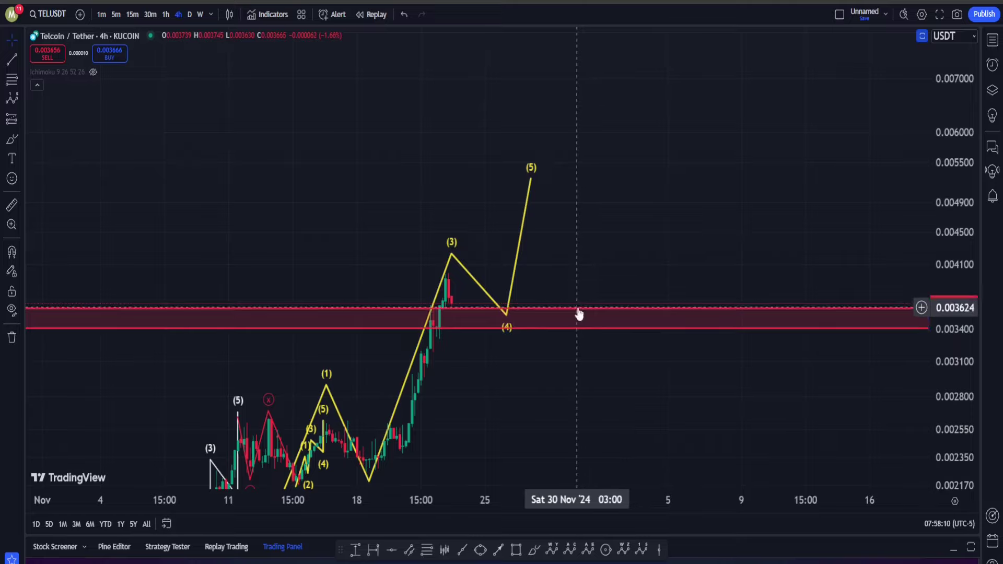
{"action": "left_click_drag", "start_coordinate": [612, 264], "coordinate": [692, 309]}
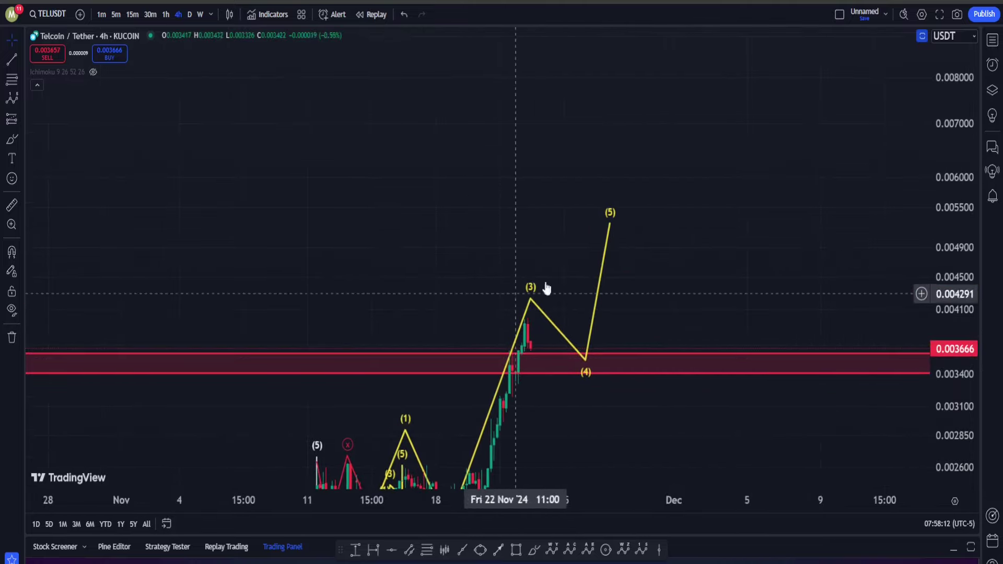
{"action": "scroll", "coordinate": [586, 254], "scroll_direction": "up", "scroll_amount": 3}
{"action": "left_click_drag", "start_coordinate": [420, 258], "coordinate": [668, 196]}
{"action": "double_click", "coordinate": [973, 201]}
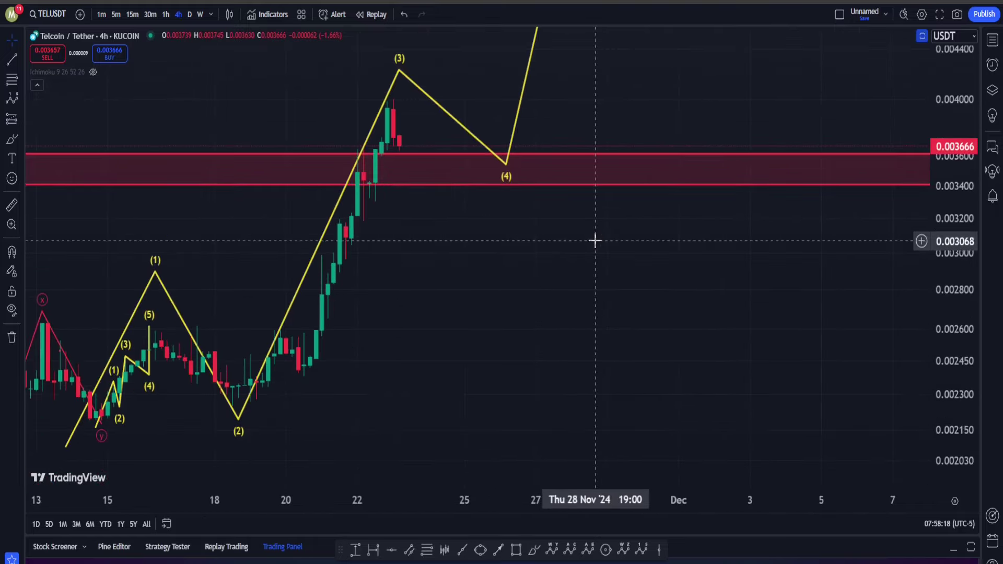
{"action": "left_click_drag", "start_coordinate": [595, 240], "coordinate": [558, 408]}
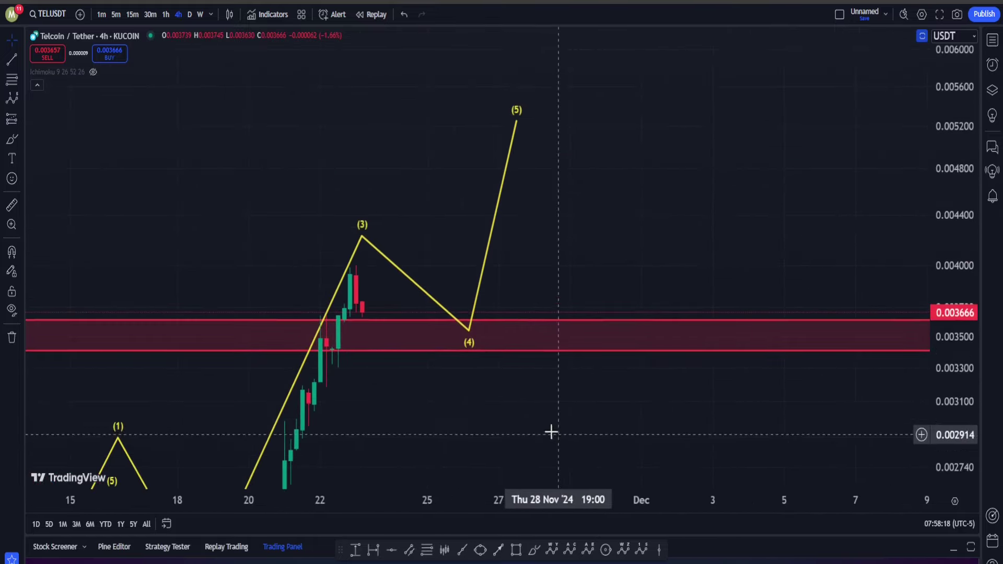
Step: Sketch with the Brush a rise to about 0.0042 on 24 November, a drop into the red zone, and a rebound to about 0.0043
{"action": "left_click", "coordinate": [534, 550]}
{"action": "left_click", "coordinate": [362, 312]}
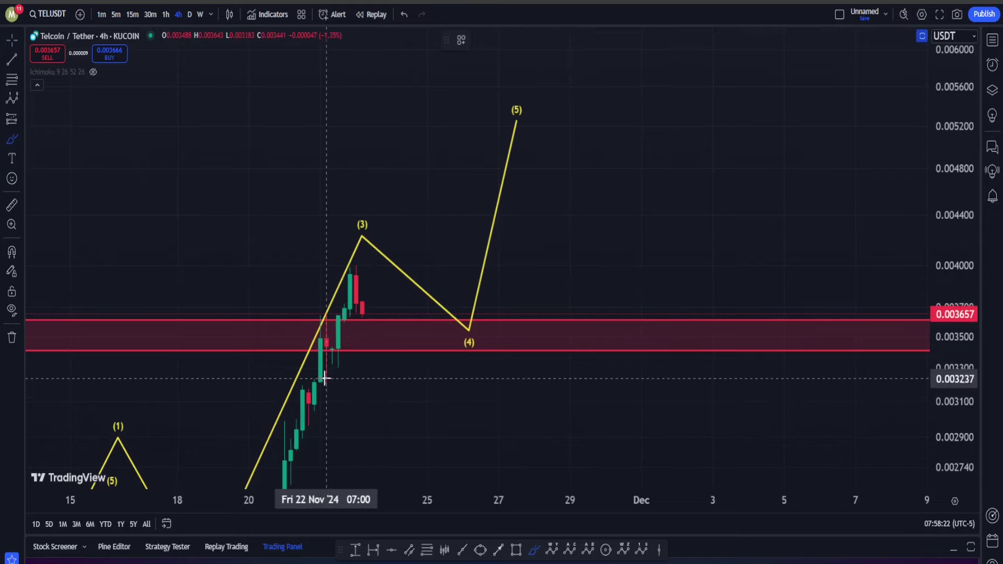
{"action": "left_click", "coordinate": [321, 384]}
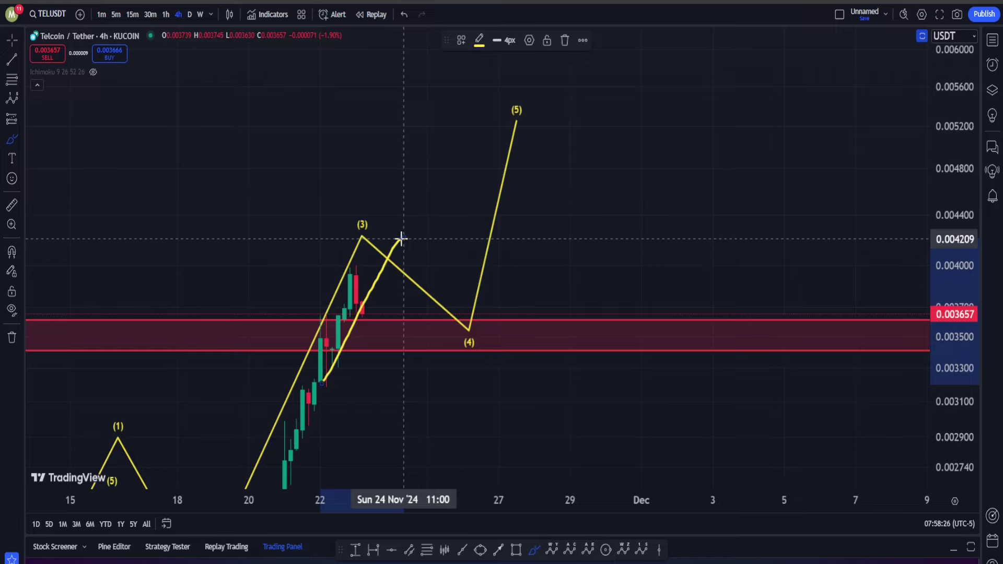
{"action": "left_click", "coordinate": [402, 238]}
{"action": "left_click", "coordinate": [426, 288]}
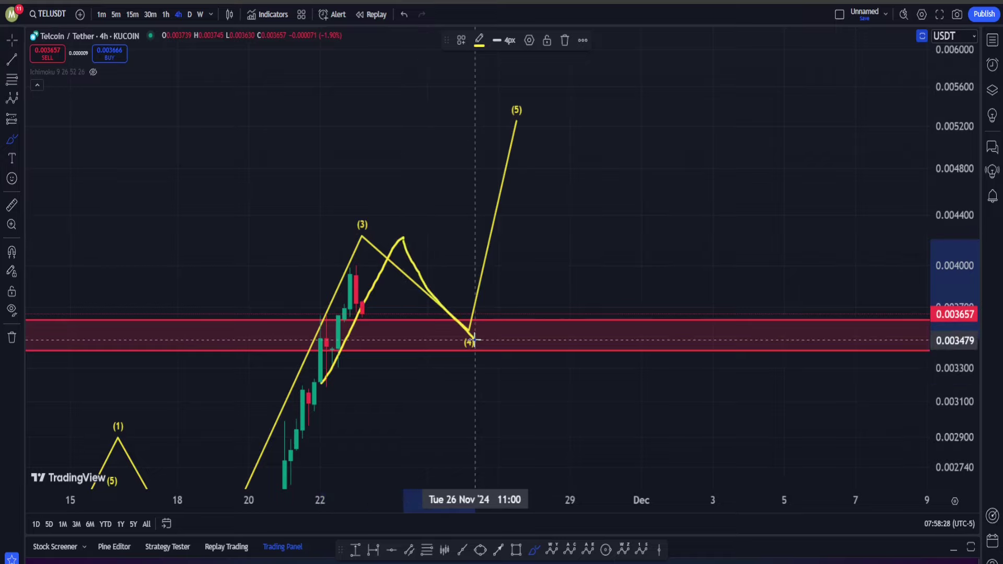
{"action": "left_click", "coordinate": [471, 339]}
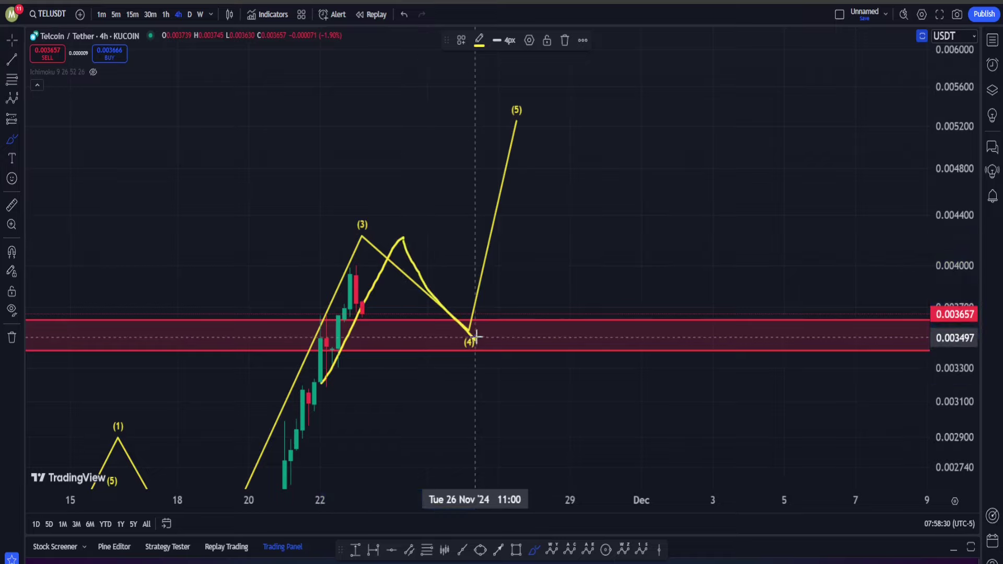
{"action": "double_click", "coordinate": [533, 224]}
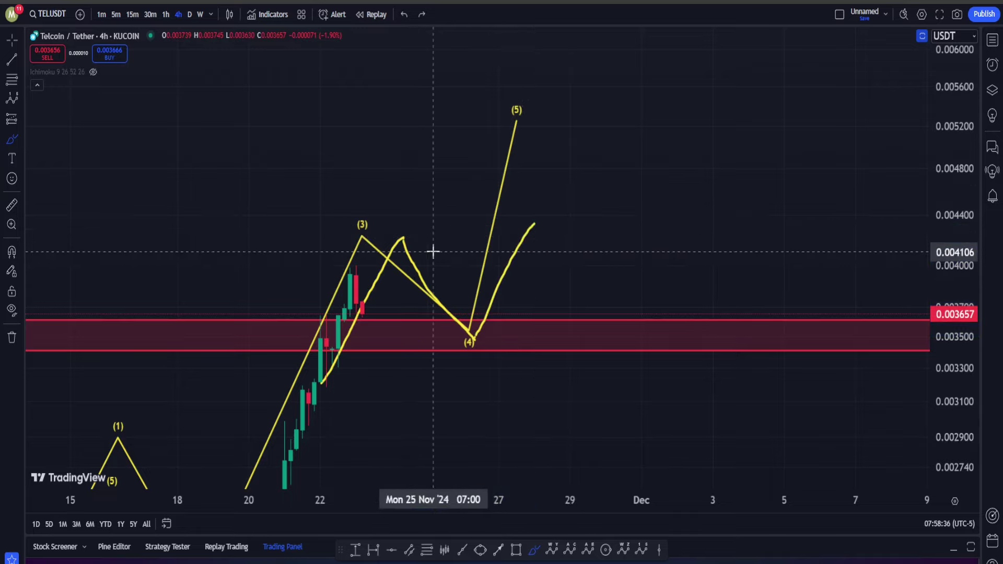
Step: Circle the sketched peak near 0.0042, and undo the circle and the other Brush sketches
{"action": "mouse_move", "coordinate": [433, 252]}
{"action": "left_mouse_down"}
{"action": "mouse_move", "coordinate": [393, 239]}
{"action": "mouse_move", "coordinate": [451, 225]}
{"action": "mouse_move", "coordinate": [422, 261]}
{"action": "left_mouse_up"}
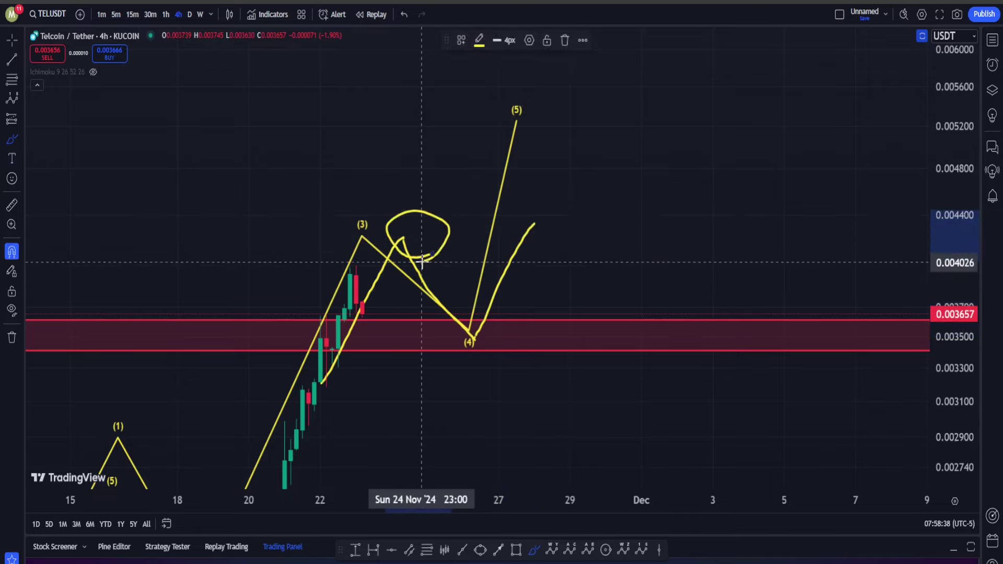
{"action": "key", "text": "ctrl+z"}
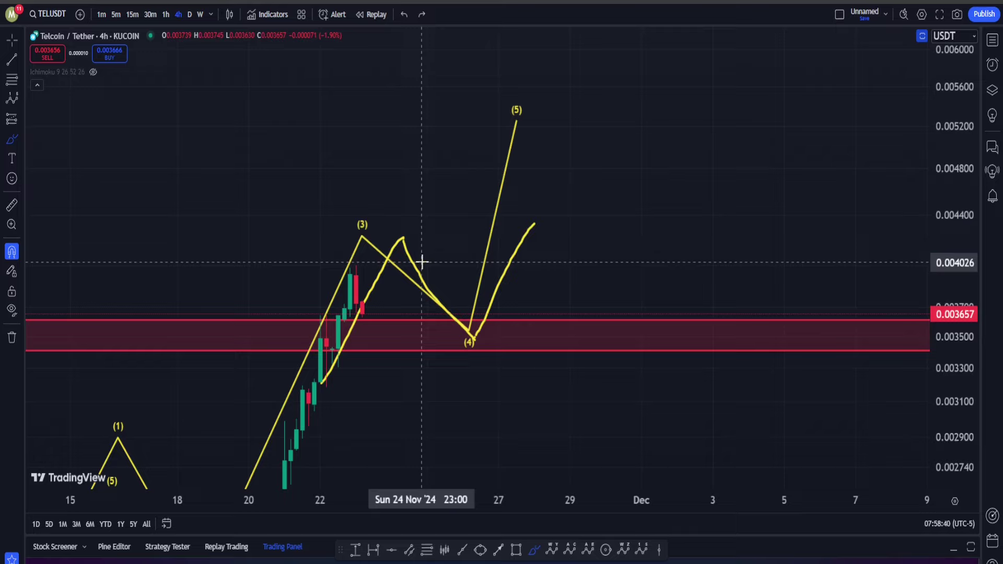
{"action": "key", "text": "ctrl"}
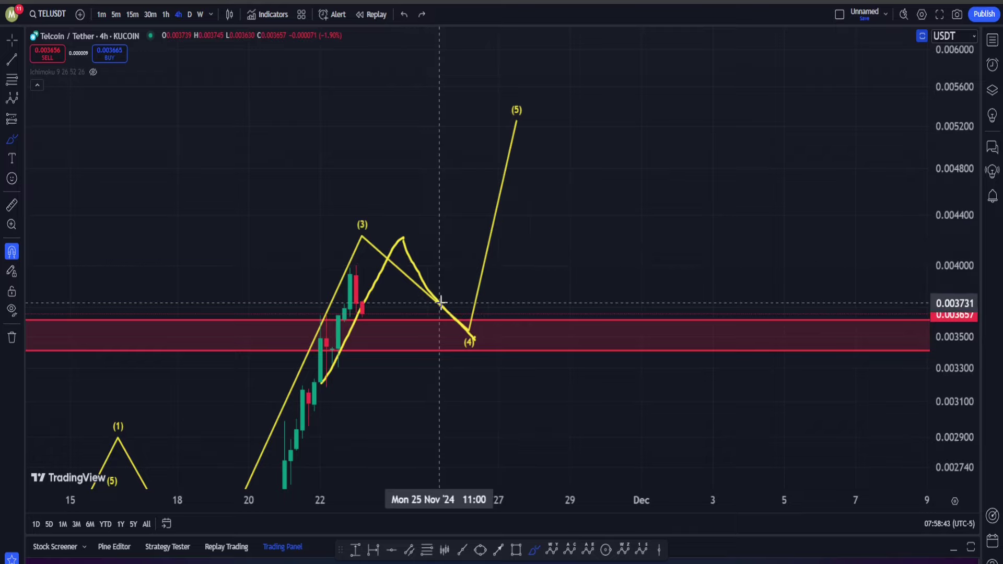
{"action": "key", "text": "ctrl+z"}
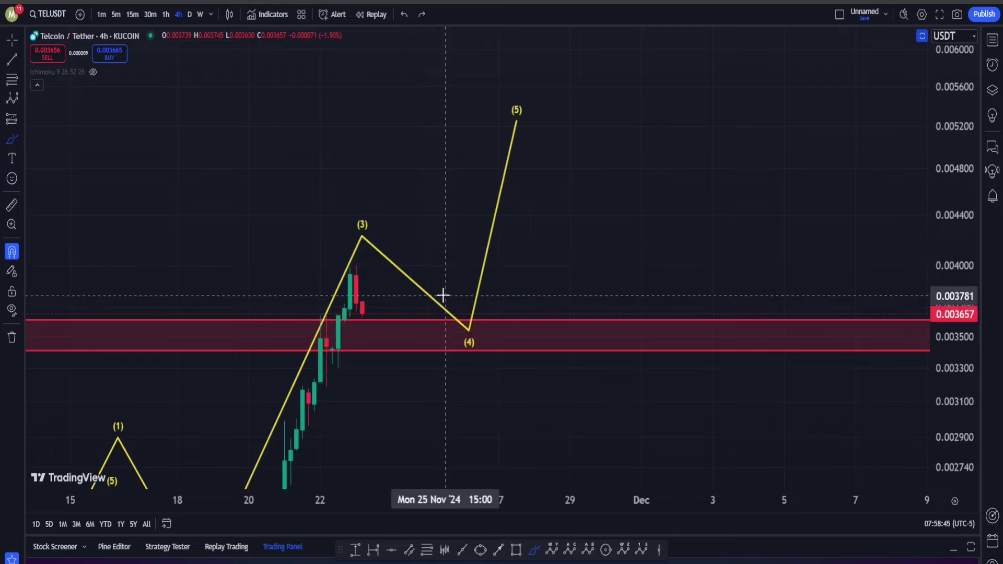
Step: Extend the yellow zone between 0.00486 and about 0.00588 from the start of August to about 4 December
{"action": "scroll", "coordinate": [443, 295], "scroll_direction": "down", "scroll_amount": 10}
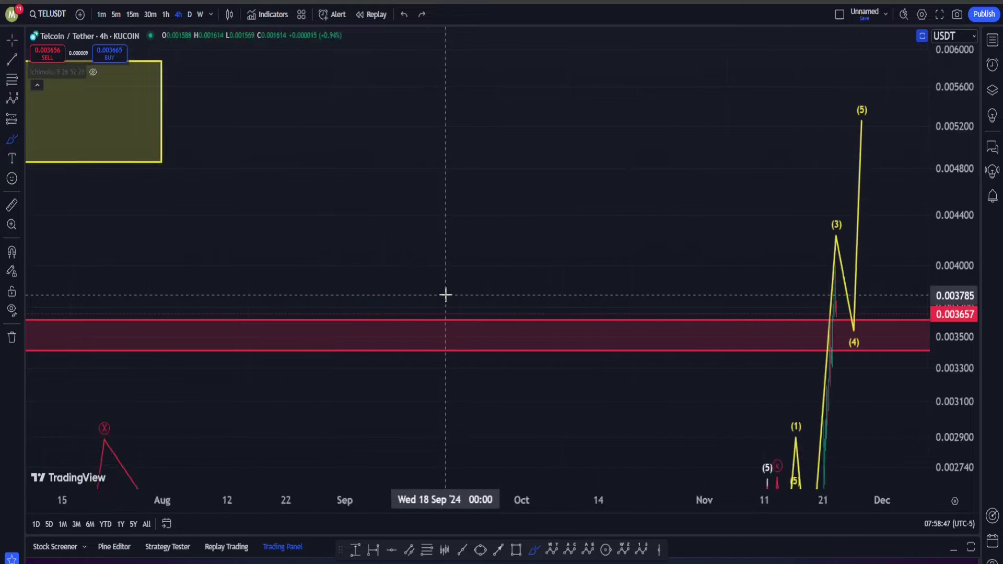
{"action": "left_click_drag", "start_coordinate": [453, 205], "coordinate": [445, 312]}
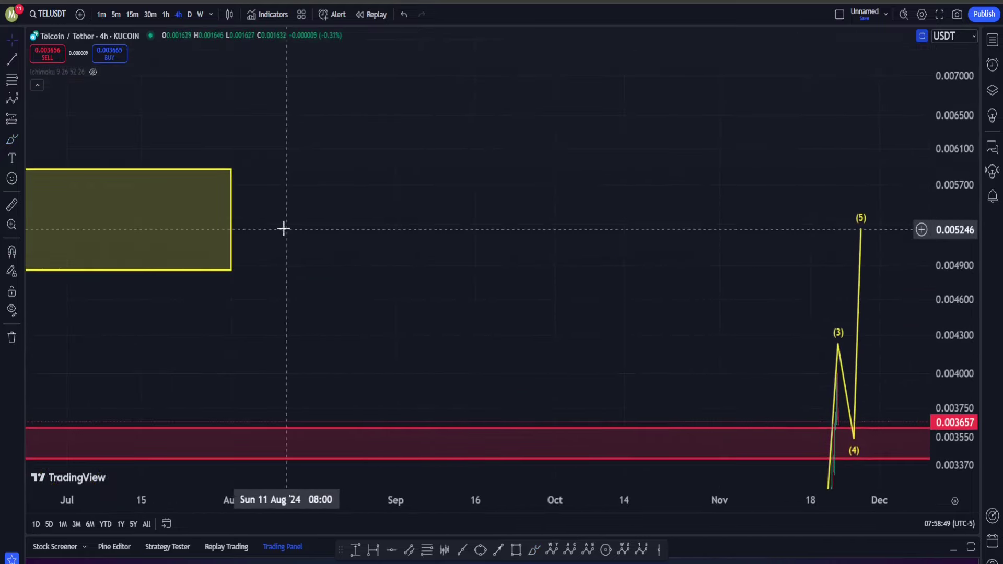
{"action": "left_click_drag", "start_coordinate": [234, 216], "coordinate": [897, 262]}
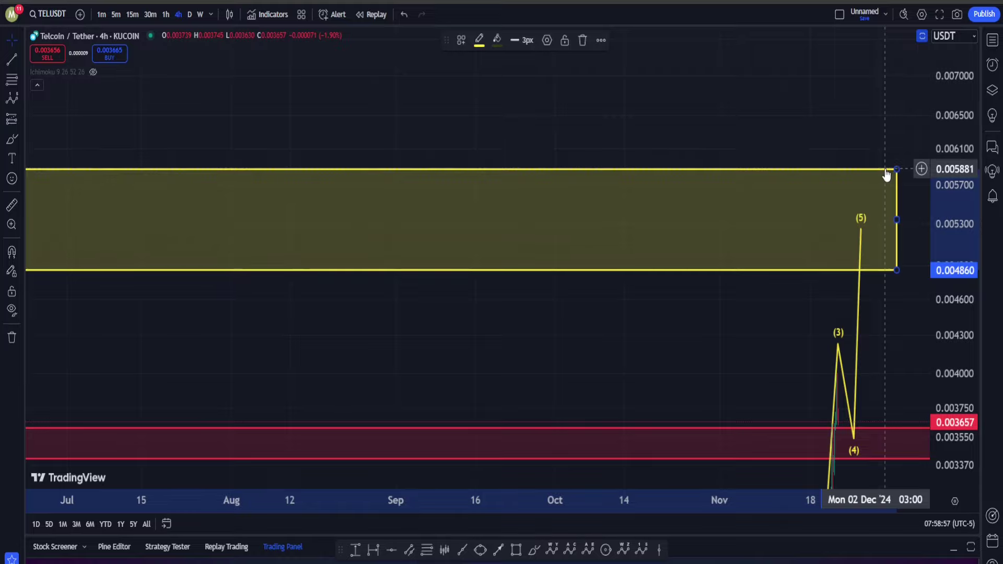
Step: Review the projected waves (4) and (5) against both zones, and extend the yellow zone further to about 9 December
{"action": "left_click_drag", "start_coordinate": [852, 114], "coordinate": [542, 147]}
{"action": "left_click_drag", "start_coordinate": [725, 269], "coordinate": [768, 160]}
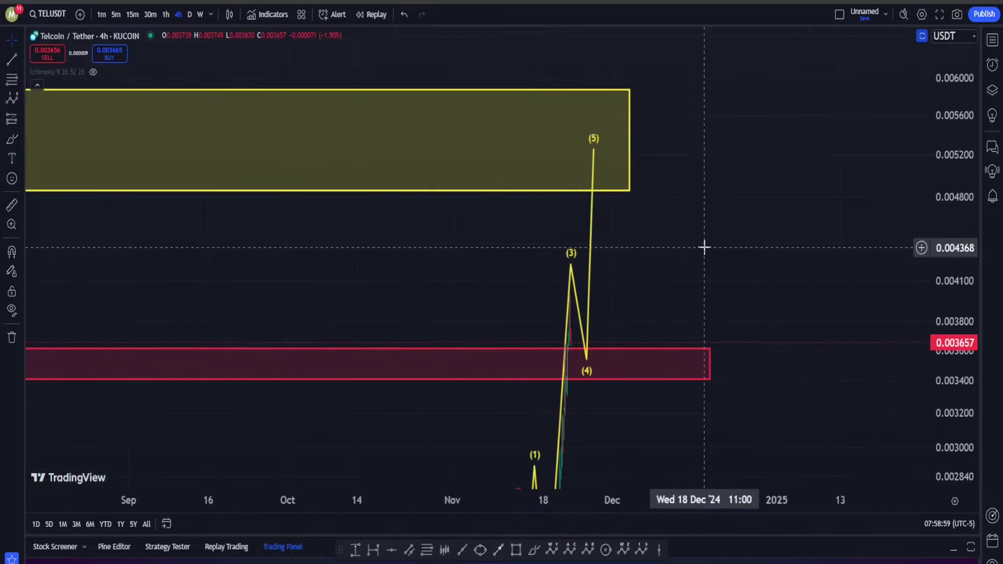
{"action": "scroll", "coordinate": [704, 247], "scroll_direction": "up", "scroll_amount": 6}
{"action": "left_click_drag", "start_coordinate": [508, 234], "coordinate": [779, 197]}
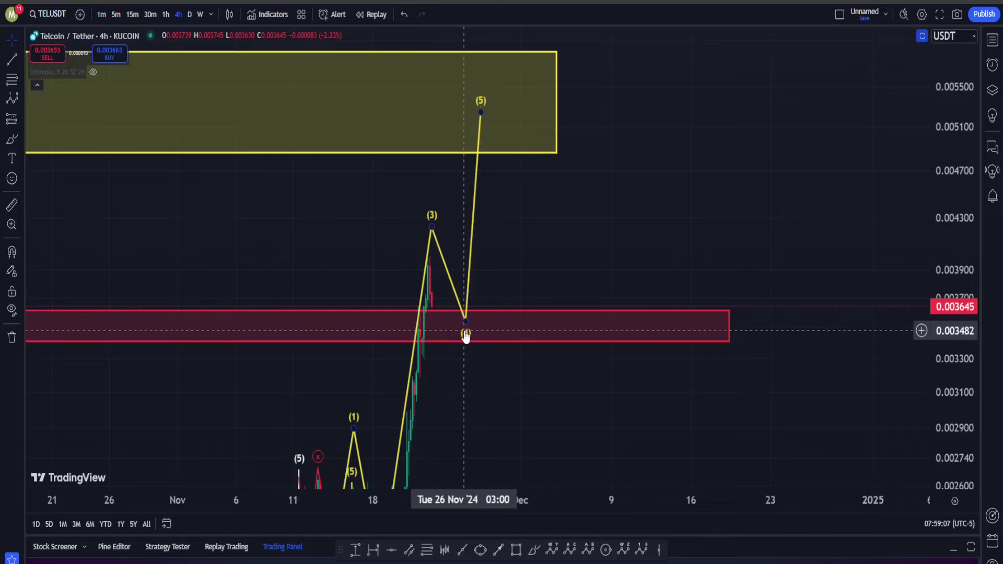
{"action": "left_click_drag", "start_coordinate": [549, 208], "coordinate": [738, 265]}
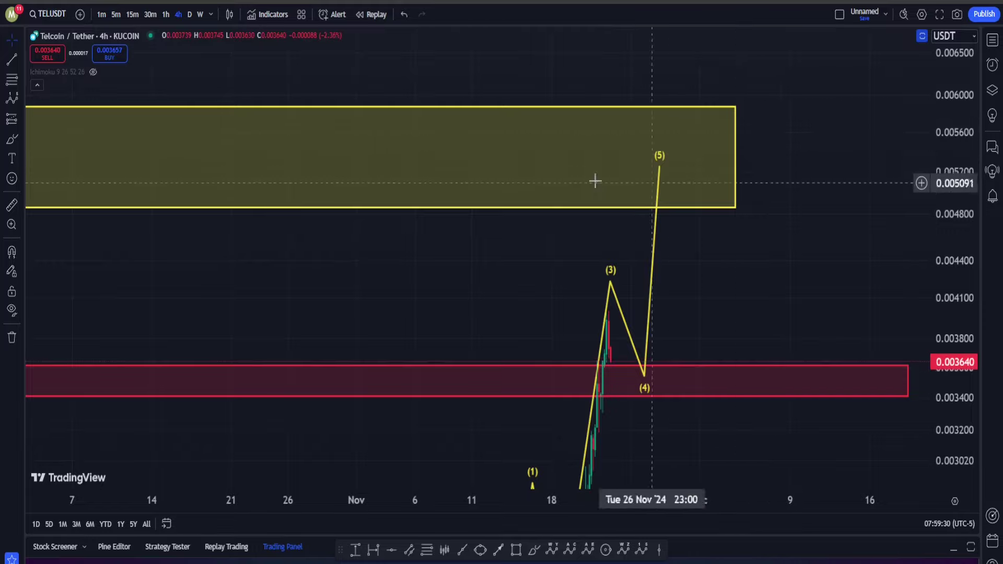
{"action": "left_click", "coordinate": [736, 154]}
{"action": "left_click_drag", "start_coordinate": [736, 153], "coordinate": [795, 166]}
Step: Circle the rally from wave (2) to the projected wave (3) with the Brush, and undo the circle
{"action": "scroll", "coordinate": [581, 253], "scroll_direction": "up", "scroll_amount": 8}
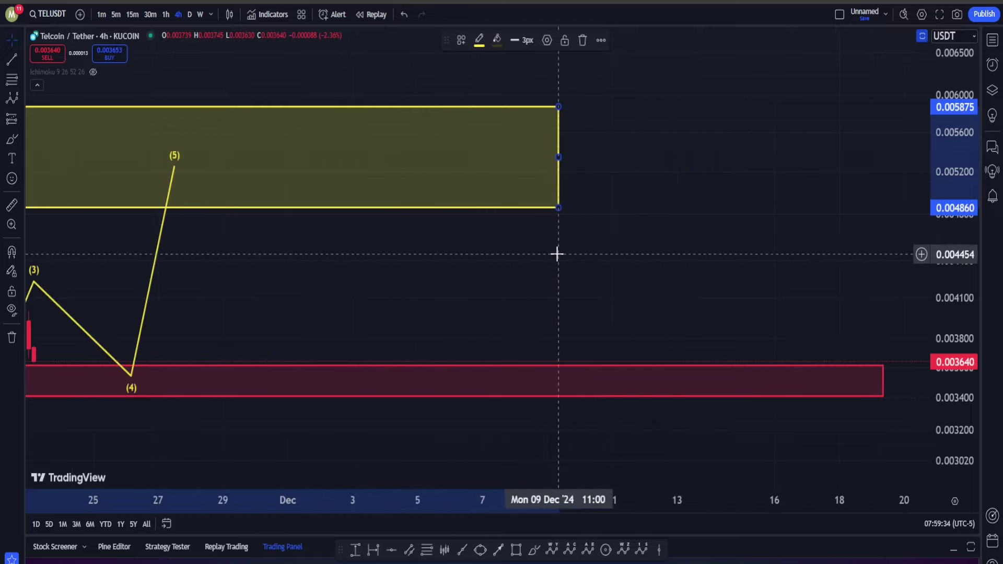
{"action": "left_click_drag", "start_coordinate": [418, 277], "coordinate": [770, 272]}
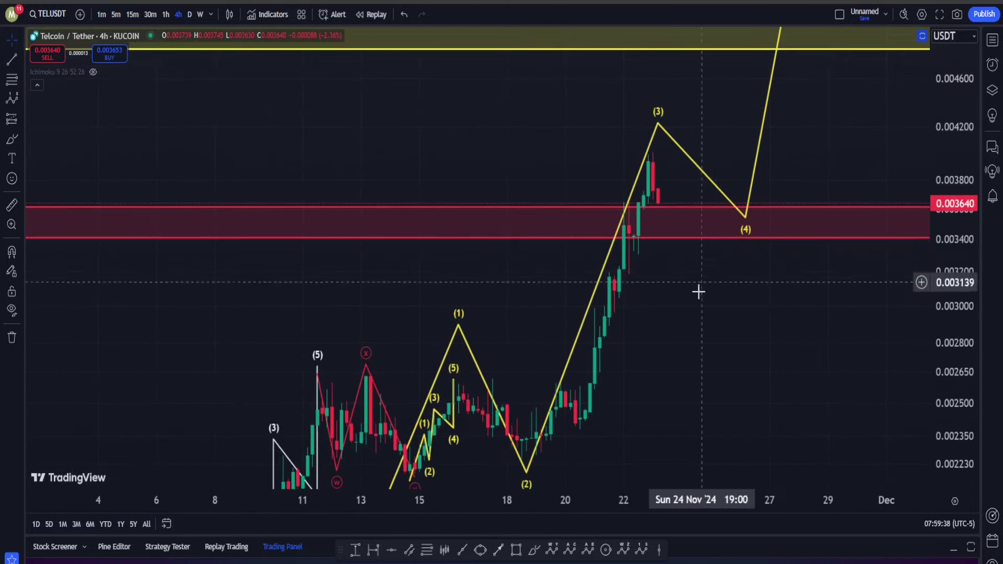
{"action": "left_click_drag", "start_coordinate": [708, 323], "coordinate": [563, 363]}
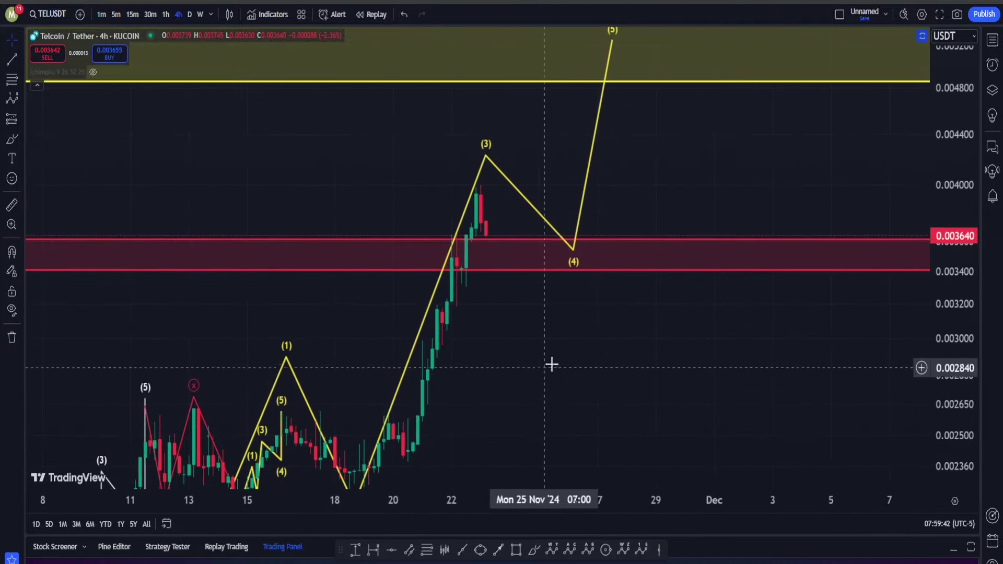
{"action": "left_click", "coordinate": [535, 553]}
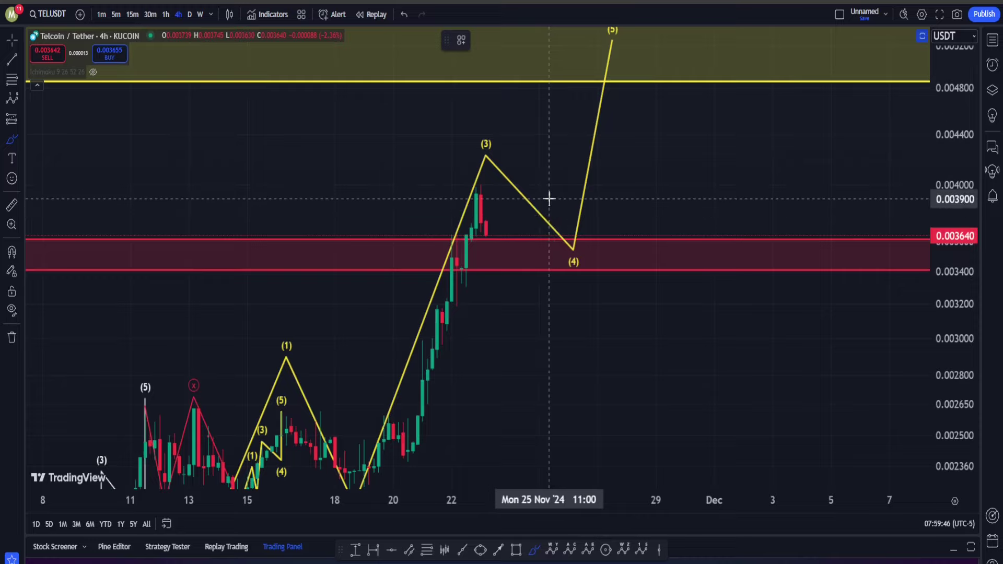
{"action": "left_click_drag", "start_coordinate": [498, 130], "coordinate": [385, 398]}
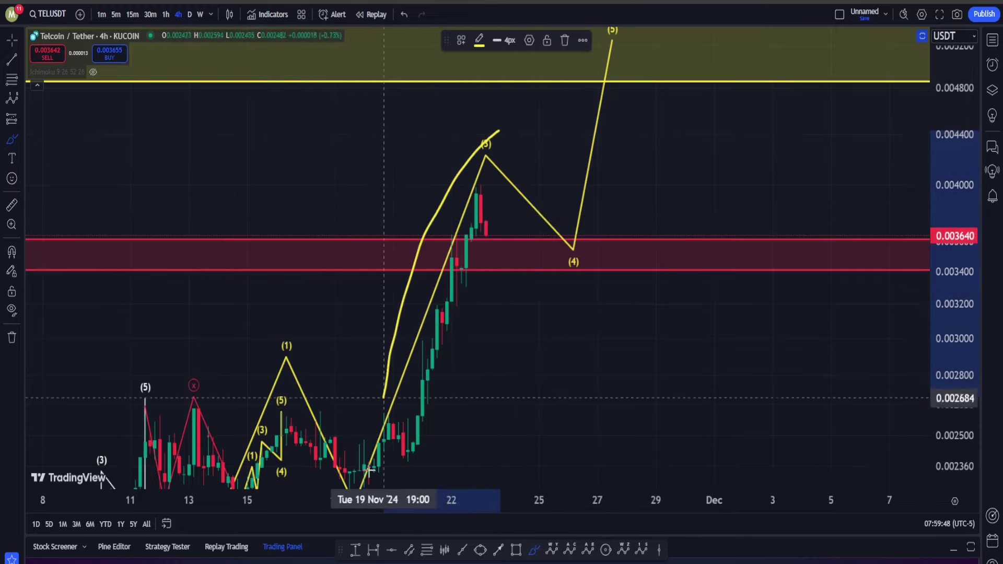
{"action": "mouse_move", "coordinate": [369, 470]}
{"action": "left_mouse_down"}
{"action": "mouse_move", "coordinate": [507, 173]}
{"action": "mouse_move", "coordinate": [505, 149]}
{"action": "left_mouse_up"}
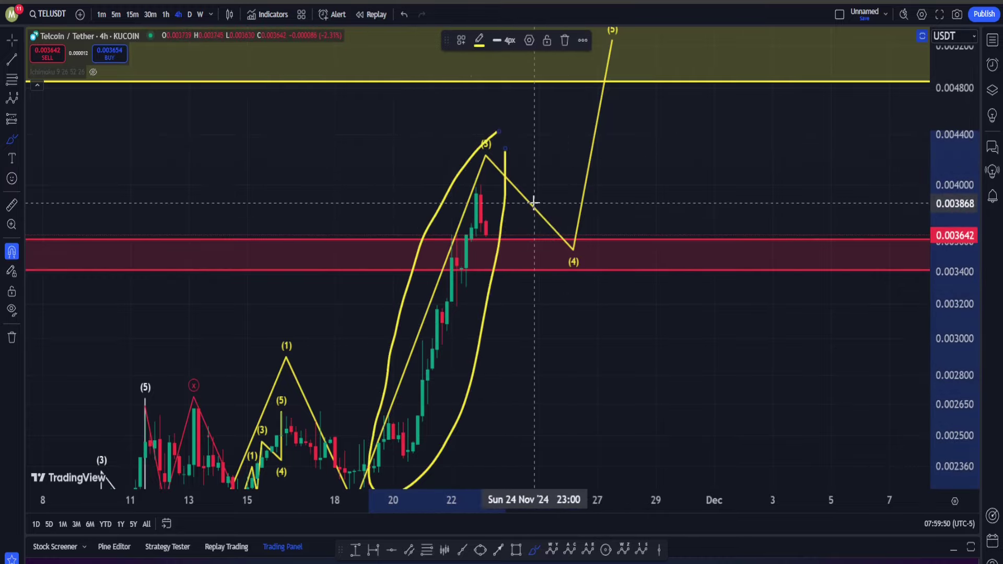
{"action": "key", "text": "ctrl+z"}
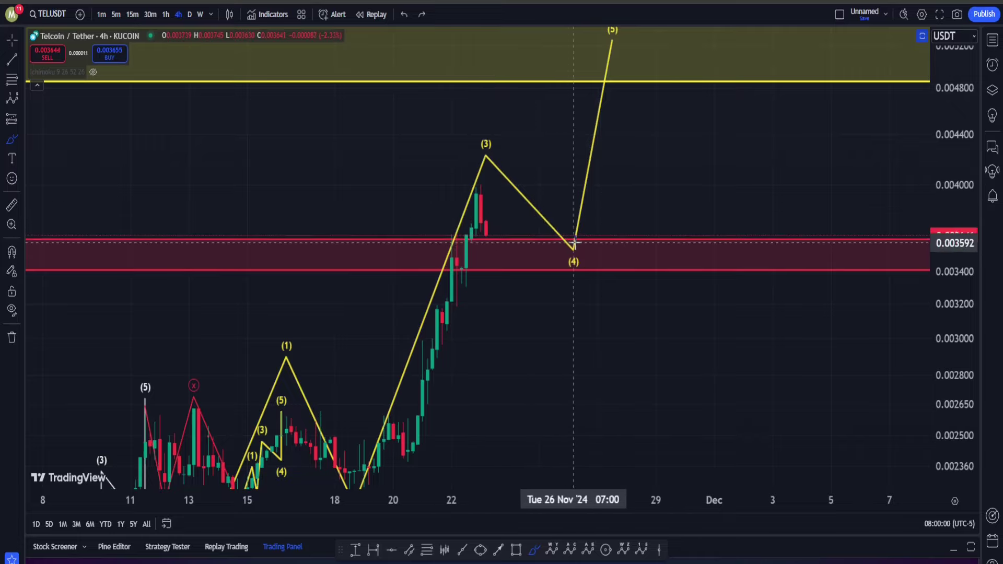
Step: Sketch the projected rise from wave (4) into the yellow zone with the Brush, circle it, and undo both strokes
{"action": "left_click_drag", "start_coordinate": [575, 244], "coordinate": [650, 63]}
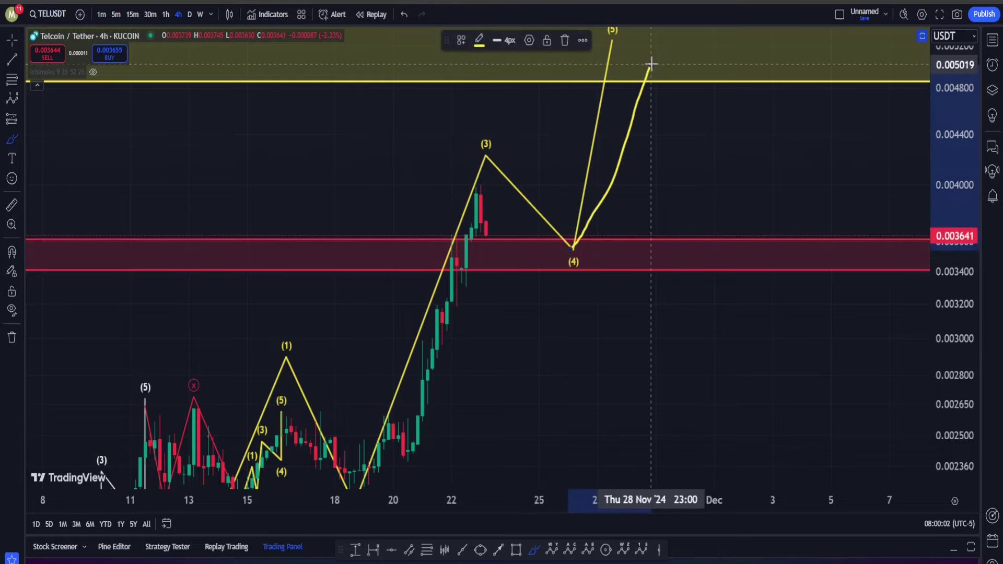
{"action": "left_click_drag", "start_coordinate": [956, 152], "coordinate": [958, 243]}
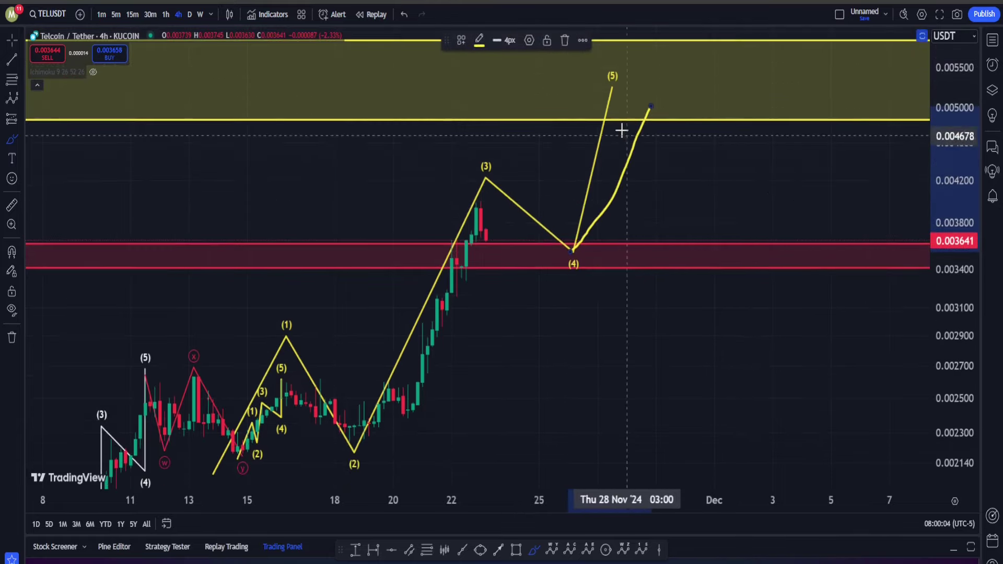
{"action": "mouse_move", "coordinate": [620, 46]}
{"action": "left_mouse_down"}
{"action": "mouse_move", "coordinate": [607, 73]}
{"action": "mouse_move", "coordinate": [630, 305]}
{"action": "mouse_move", "coordinate": [588, 82]}
{"action": "left_mouse_up"}
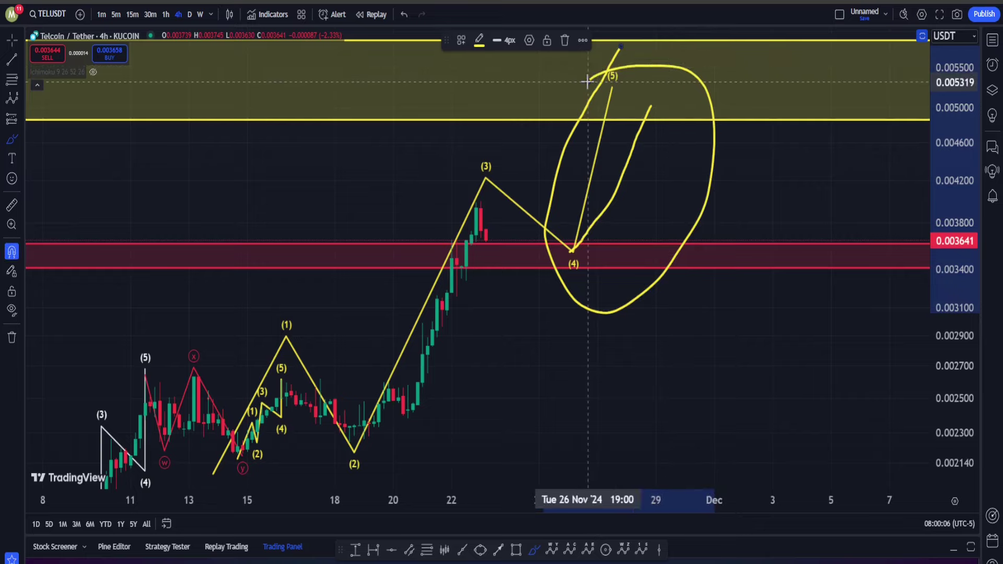
{"action": "key", "text": "ctrl+z"}
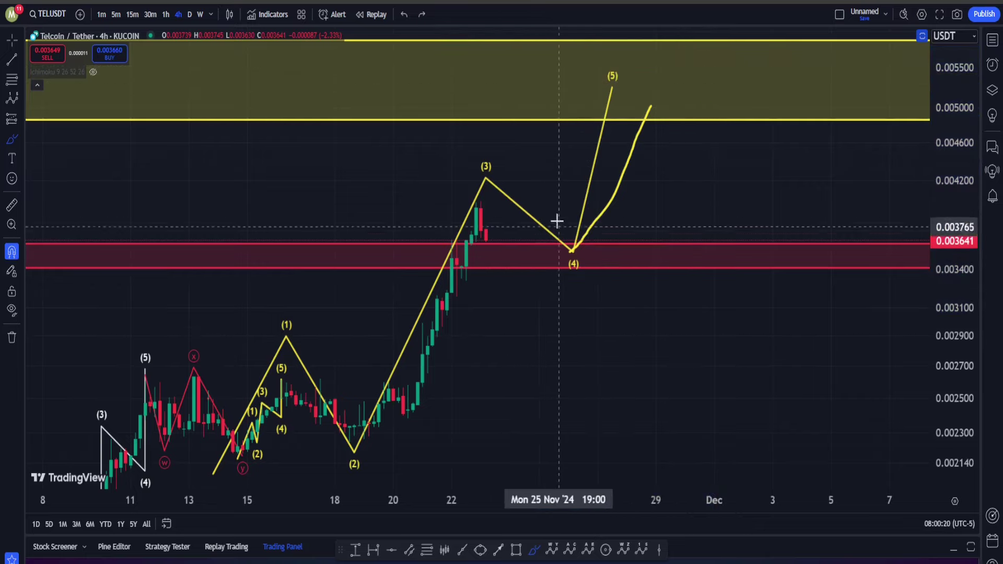
{"action": "key", "text": "ctrl+z"}
Step: Switch the Telcoin/Tether chart to the daily timeframe
{"action": "scroll", "coordinate": [551, 211], "scroll_direction": "down", "scroll_amount": 10}
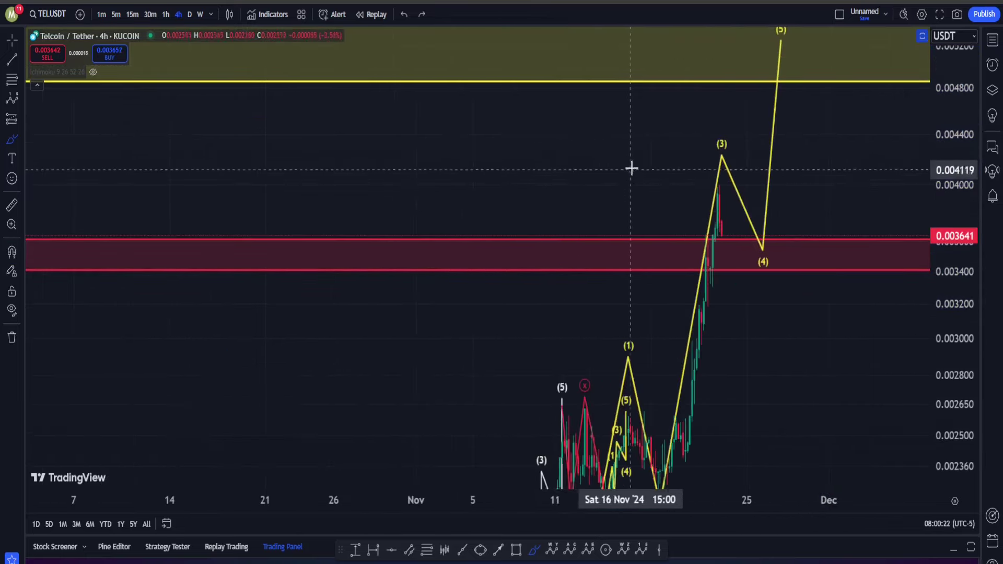
{"action": "left_click_drag", "start_coordinate": [630, 152], "coordinate": [332, 181]}
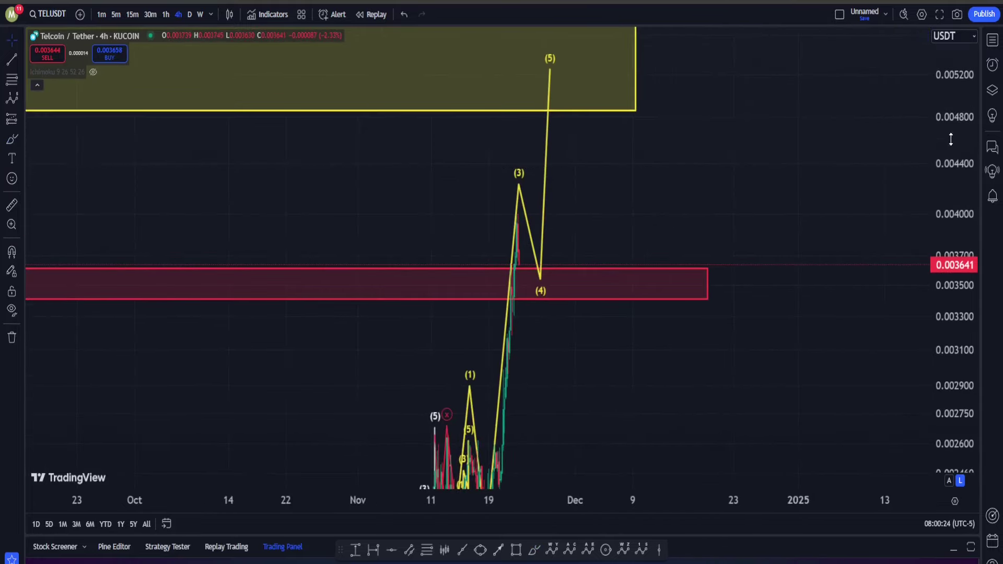
{"action": "left_click_drag", "start_coordinate": [950, 139], "coordinate": [910, 434]}
{"action": "left_click_drag", "start_coordinate": [587, 336], "coordinate": [608, 331]}
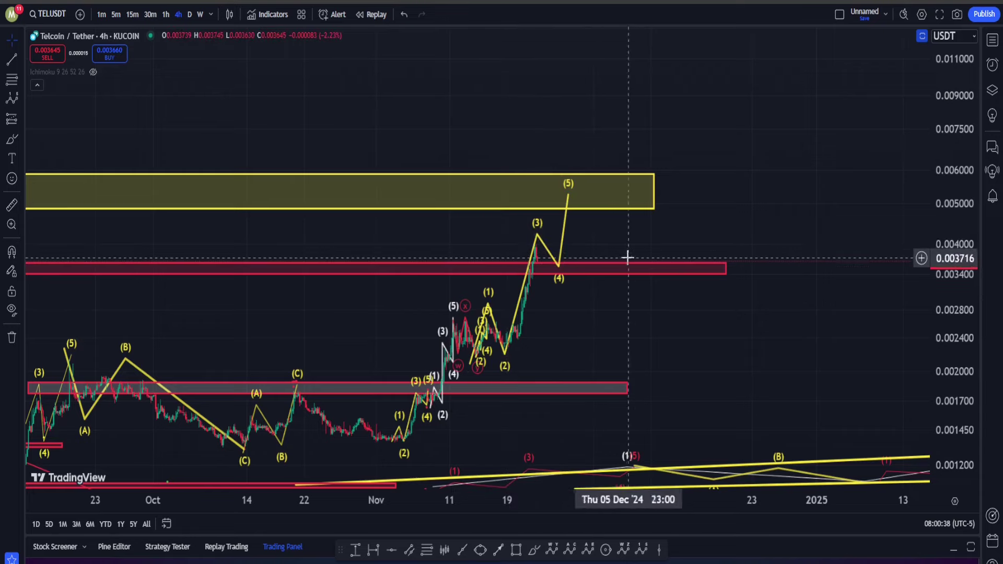
{"action": "right_click", "coordinate": [528, 122]}
{"action": "left_click", "coordinate": [398, 108]}
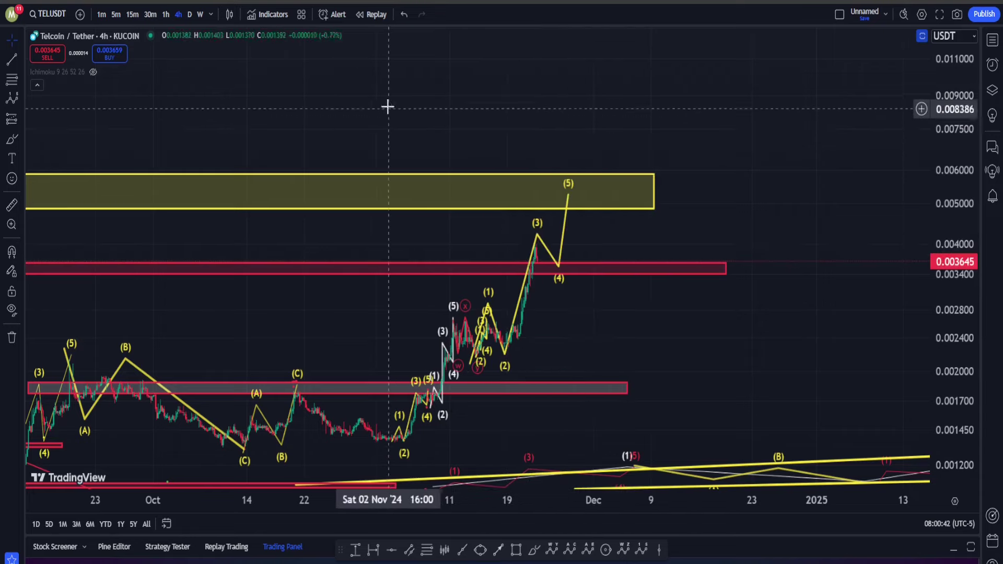
{"action": "left_click", "coordinate": [188, 18]}
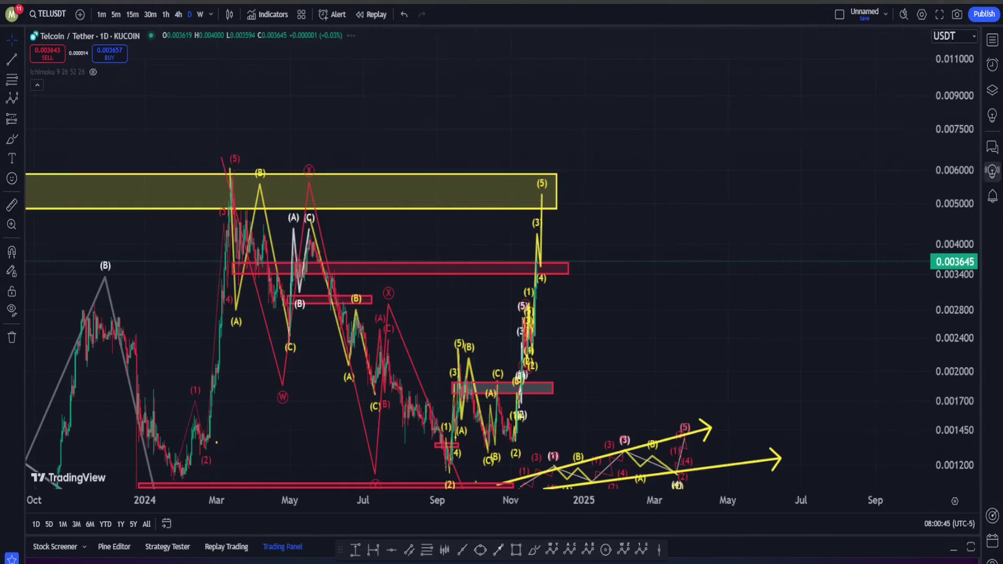
Step: Circle the July to November 2024 lows and the early 2024 low with the Brush, and undo both circles
{"action": "double_click", "coordinate": [971, 172]}
{"action": "left_click_drag", "start_coordinate": [950, 131], "coordinate": [951, 261]}
{"action": "left_click_drag", "start_coordinate": [666, 147], "coordinate": [857, 204]}
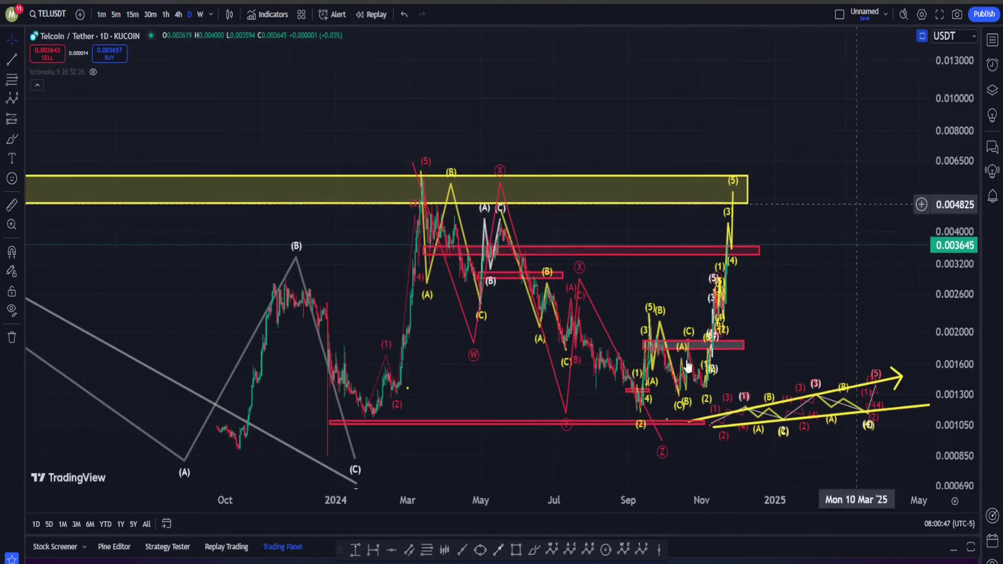
{"action": "left_click", "coordinate": [533, 549]}
{"action": "mouse_move", "coordinate": [607, 432]}
{"action": "left_mouse_down"}
{"action": "mouse_move", "coordinate": [674, 300]}
{"action": "mouse_move", "coordinate": [679, 411]}
{"action": "left_mouse_up"}
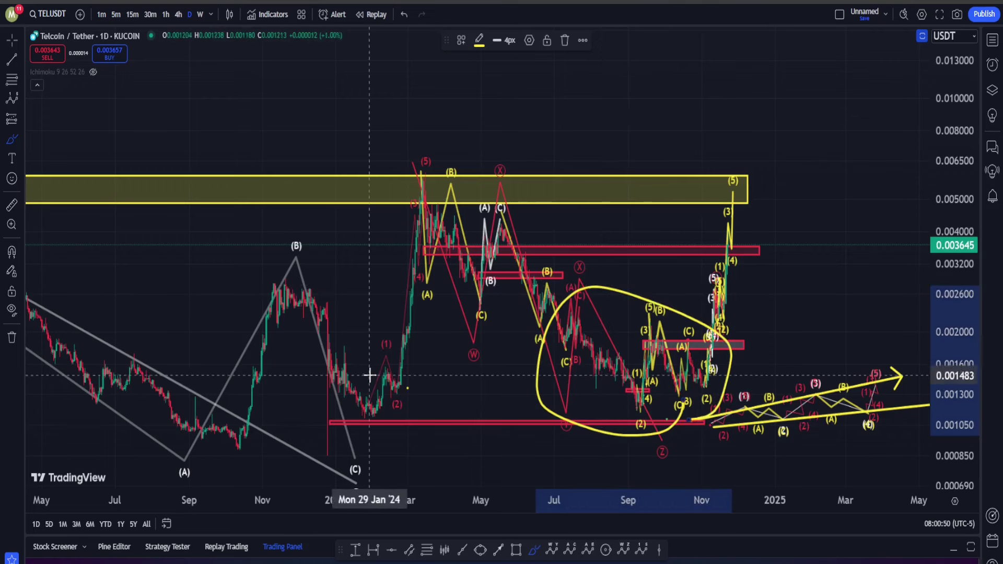
{"action": "mouse_move", "coordinate": [384, 393]}
{"action": "left_mouse_down"}
{"action": "mouse_move", "coordinate": [345, 400]}
{"action": "mouse_move", "coordinate": [420, 418]}
{"action": "mouse_move", "coordinate": [399, 418]}
{"action": "left_mouse_up"}
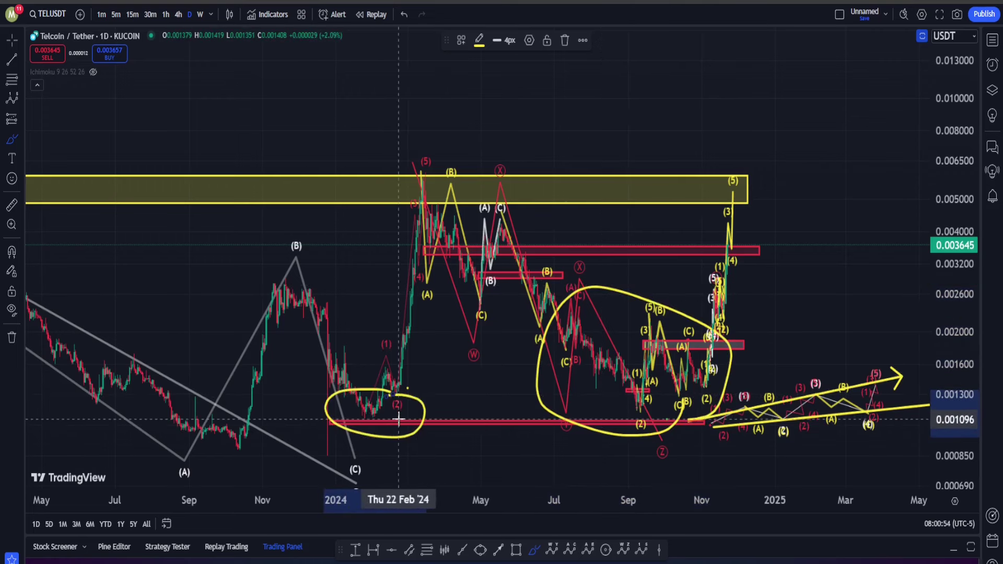
{"action": "key", "text": "ctrl+z"}
{"action": "key", "text": "ctrl+z"}
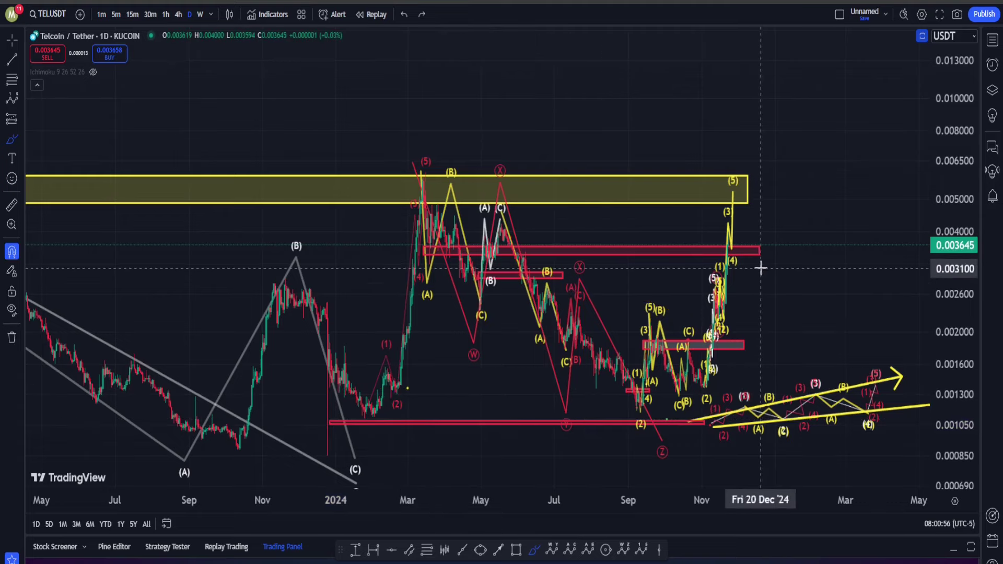
Step: Draw an Elliott impulse wave from 0.000754 through about 0.001976, 0.001023, 0.008197 and 0.000985 to wave (5) at about 0.020568
{"action": "scroll", "coordinate": [789, 264], "scroll_direction": "down", "scroll_amount": 5}
{"action": "left_click_drag", "start_coordinate": [795, 211], "coordinate": [511, 217]}
{"action": "left_click_drag", "start_coordinate": [952, 238], "coordinate": [947, 339]}
{"action": "left_click_drag", "start_coordinate": [581, 157], "coordinate": [671, 231]}
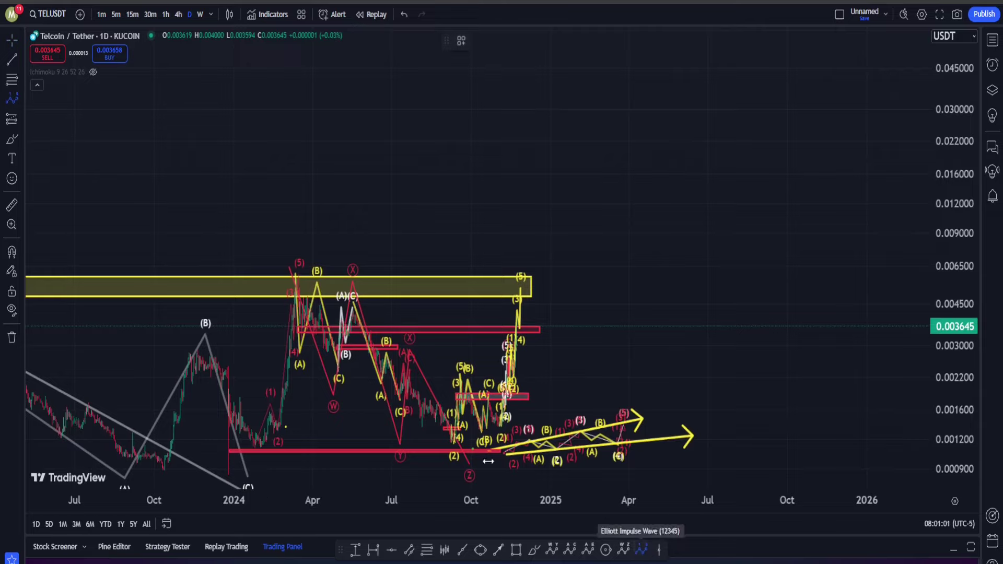
{"action": "left_click", "coordinate": [222, 486]}
{"action": "left_click", "coordinate": [237, 389]}
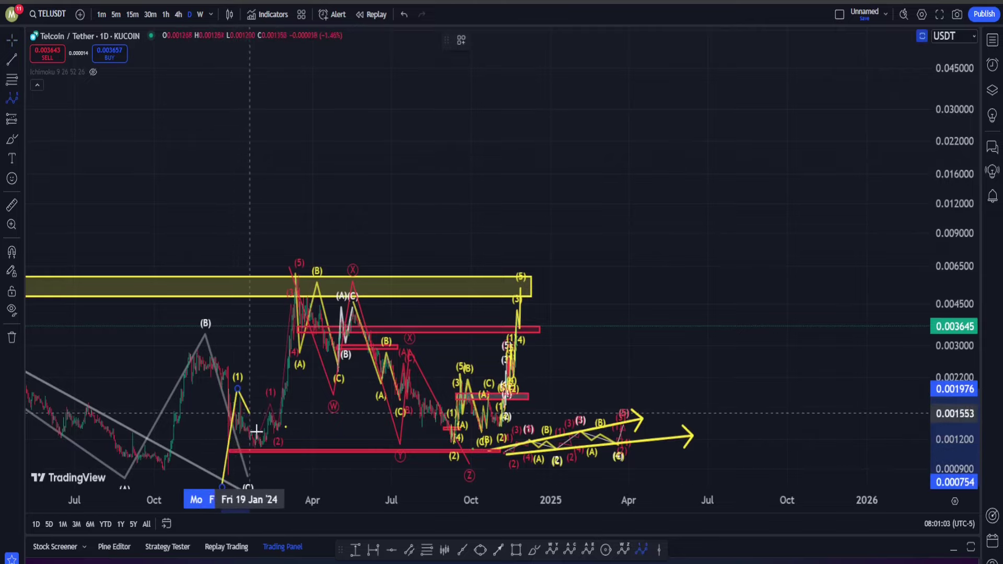
{"action": "left_click", "coordinate": [263, 456]}
{"action": "left_click", "coordinate": [302, 243]}
{"action": "left_click", "coordinate": [490, 459]}
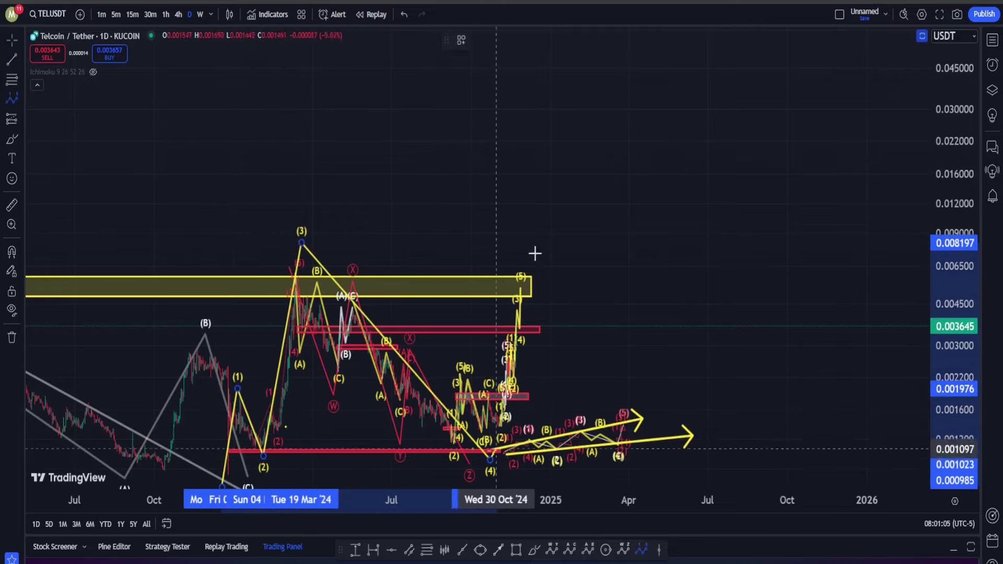
{"action": "left_click", "coordinate": [565, 148]}
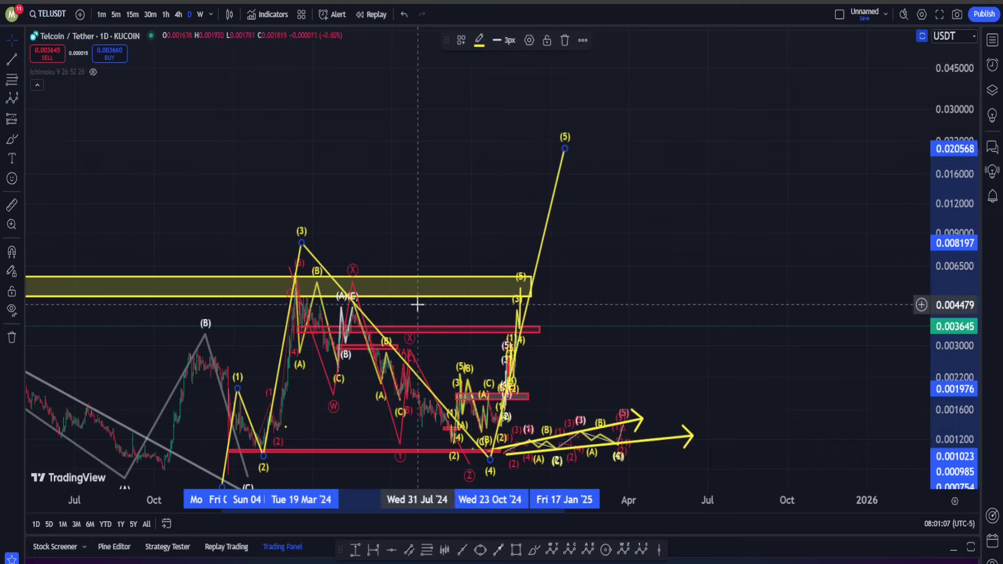
Step: Circle the March 2024 peak inside the yellow zone with the Brush, and undo the circle
{"action": "left_click", "coordinate": [533, 550]}
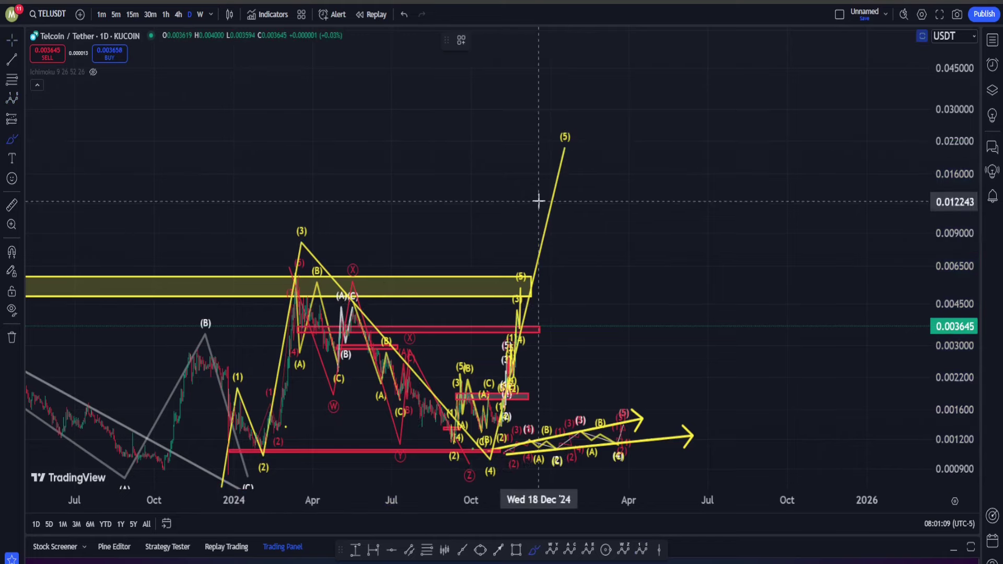
{"action": "mouse_move", "coordinate": [330, 285]}
{"action": "left_mouse_down"}
{"action": "mouse_move", "coordinate": [296, 311]}
{"action": "mouse_move", "coordinate": [340, 292]}
{"action": "mouse_move", "coordinate": [306, 258]}
{"action": "mouse_move", "coordinate": [320, 275]}
{"action": "left_mouse_up"}
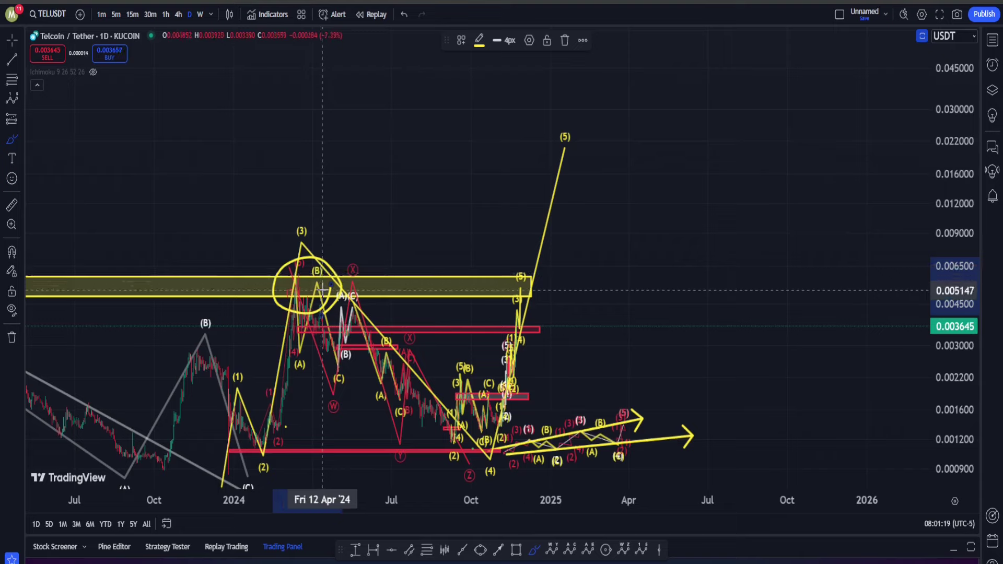
{"action": "key", "text": "ctrl+z"}
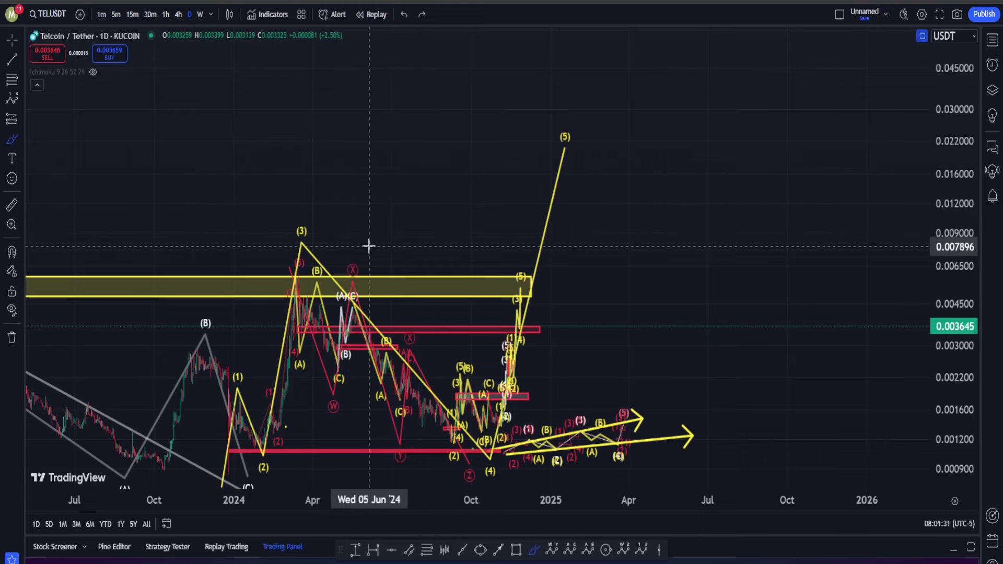
Step: Delete the large Elliott impulse wave spanning from the end of 2023 to January 2025
{"action": "left_click", "coordinate": [301, 231]}
{"action": "key", "text": "Delete"}
Step: Refit the price scale to the daily candles and select the red zone just below the yellow zone
{"action": "double_click", "coordinate": [968, 227]}
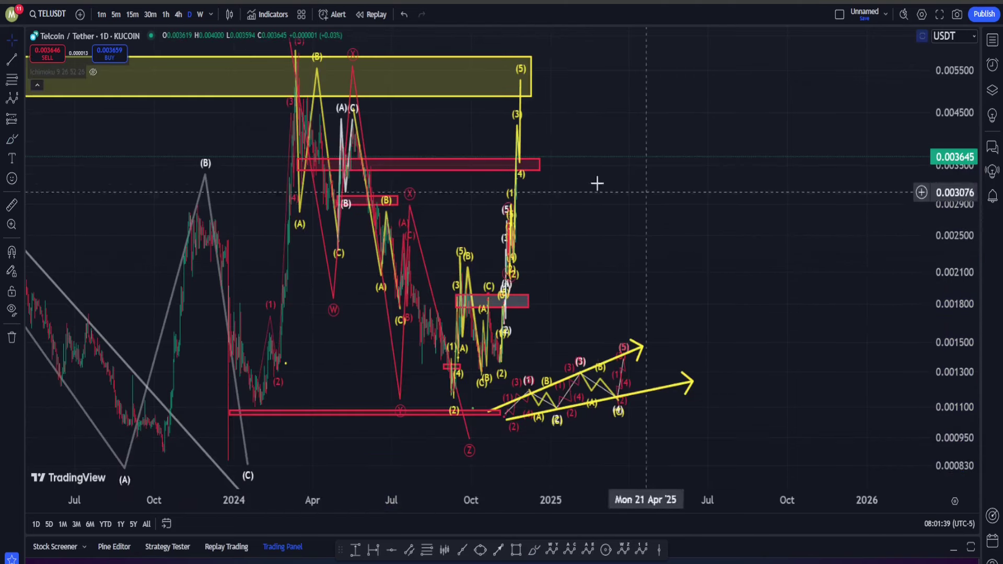
{"action": "left_click_drag", "start_coordinate": [581, 119], "coordinate": [799, 130]}
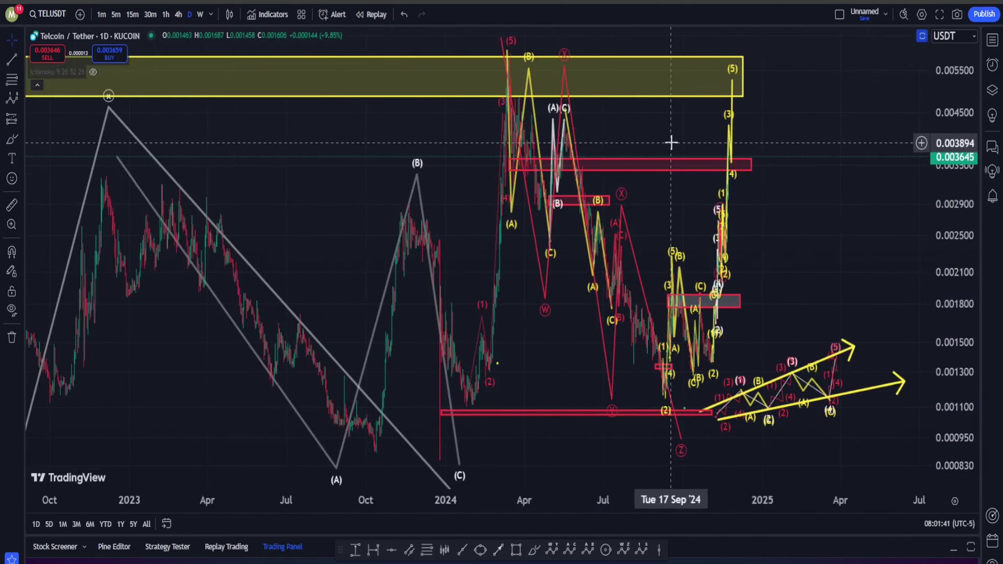
{"action": "left_click", "coordinate": [658, 166]}
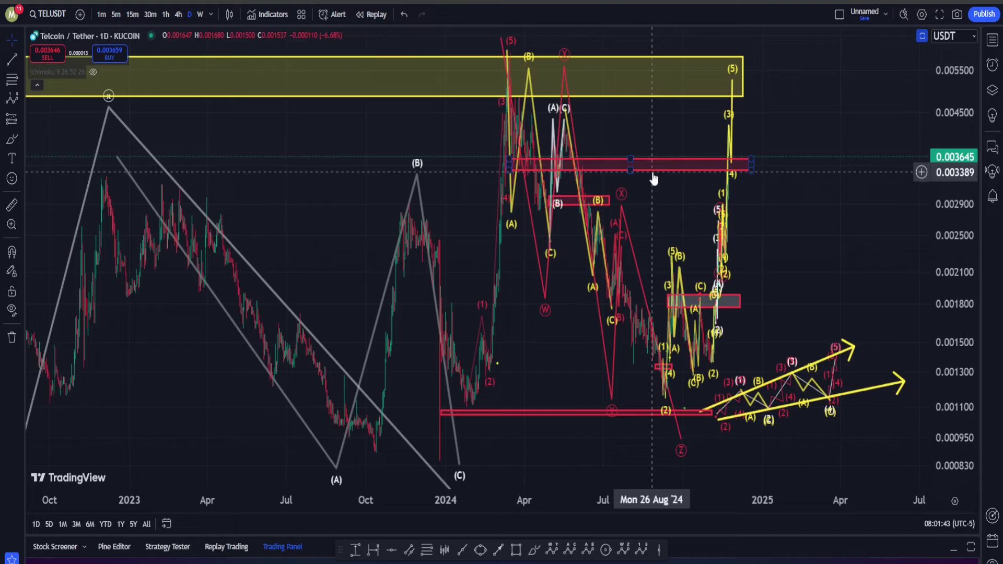